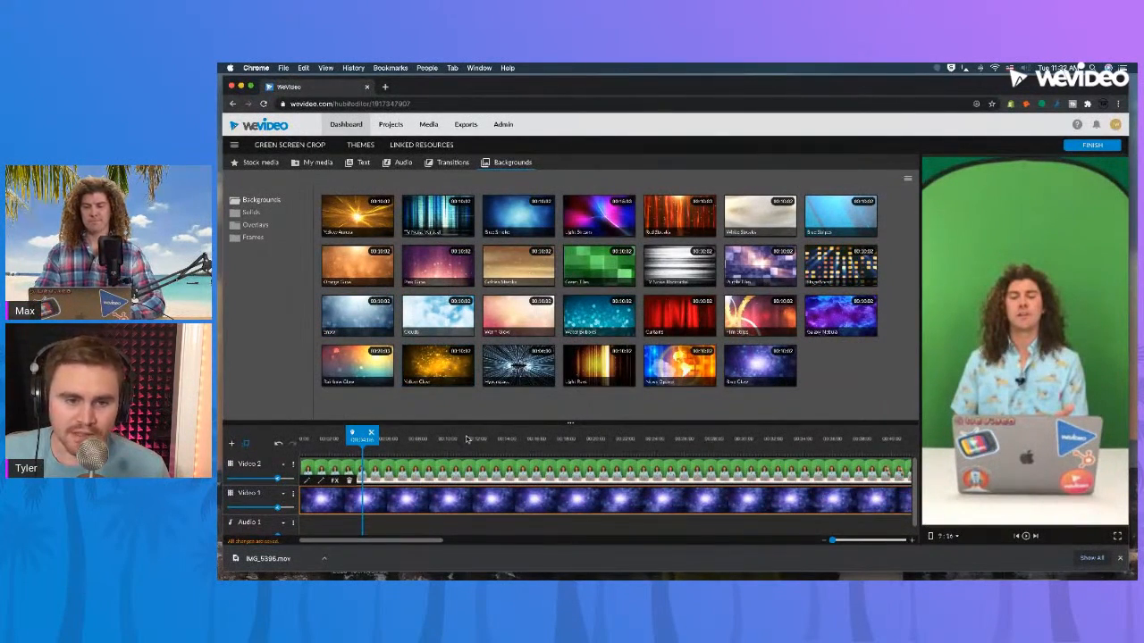
Key out the green background of the IMG_5396 clip on Video 2 using a green sampled from the preview, and save.
{"action": "left_click_drag", "start_coordinate": [445, 445], "coordinate": [467, 441]}
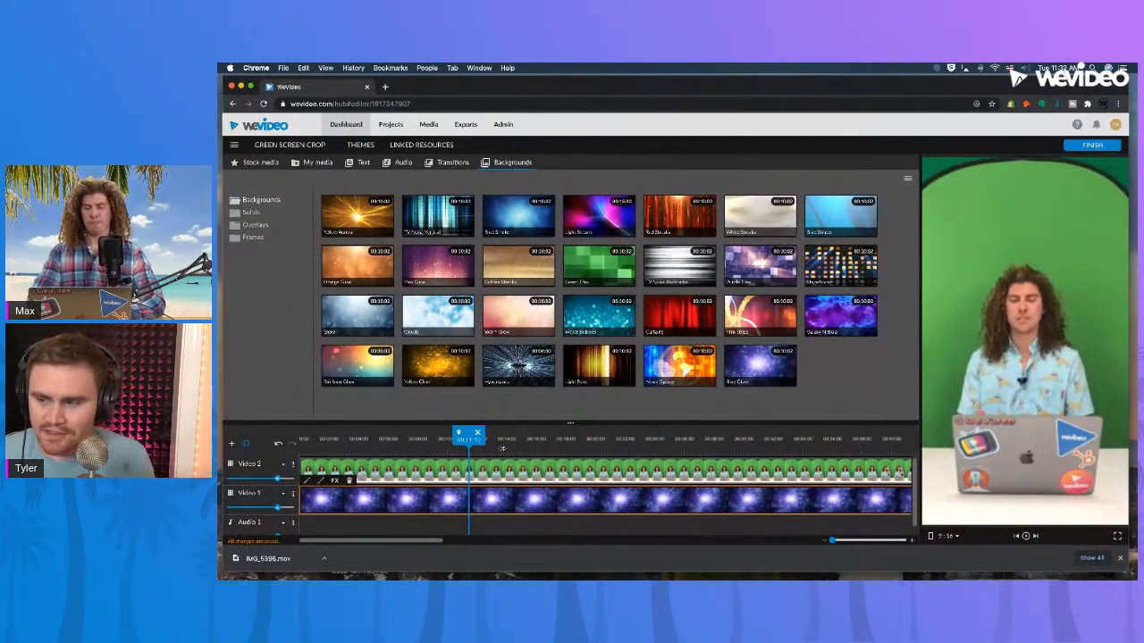
{"action": "left_click", "coordinate": [371, 439]}
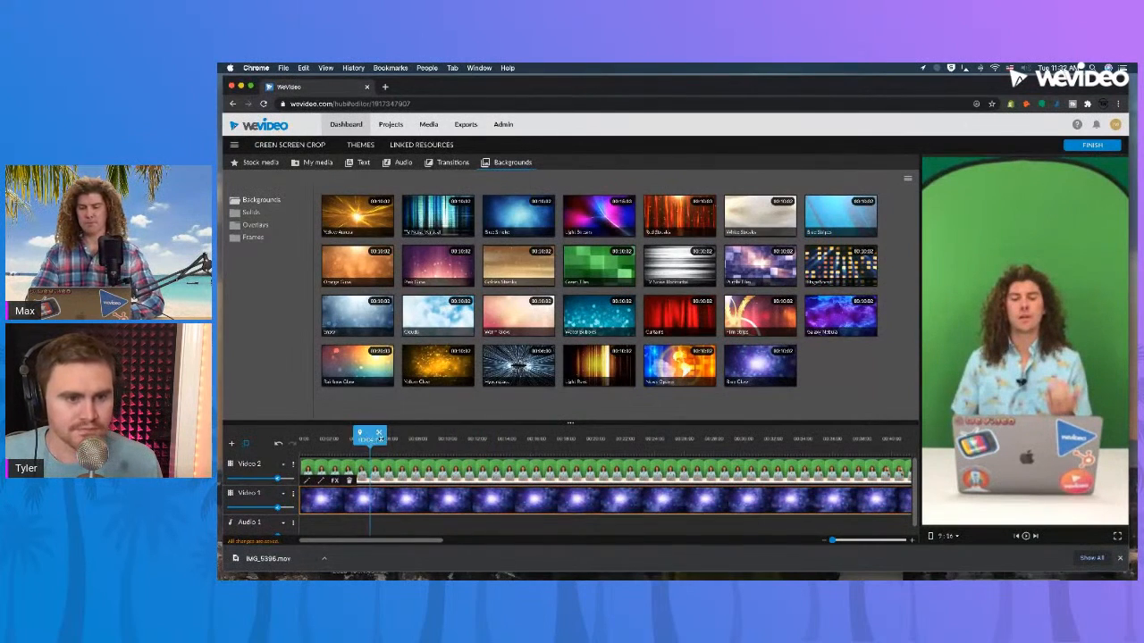
{"action": "double_click", "coordinate": [453, 470]}
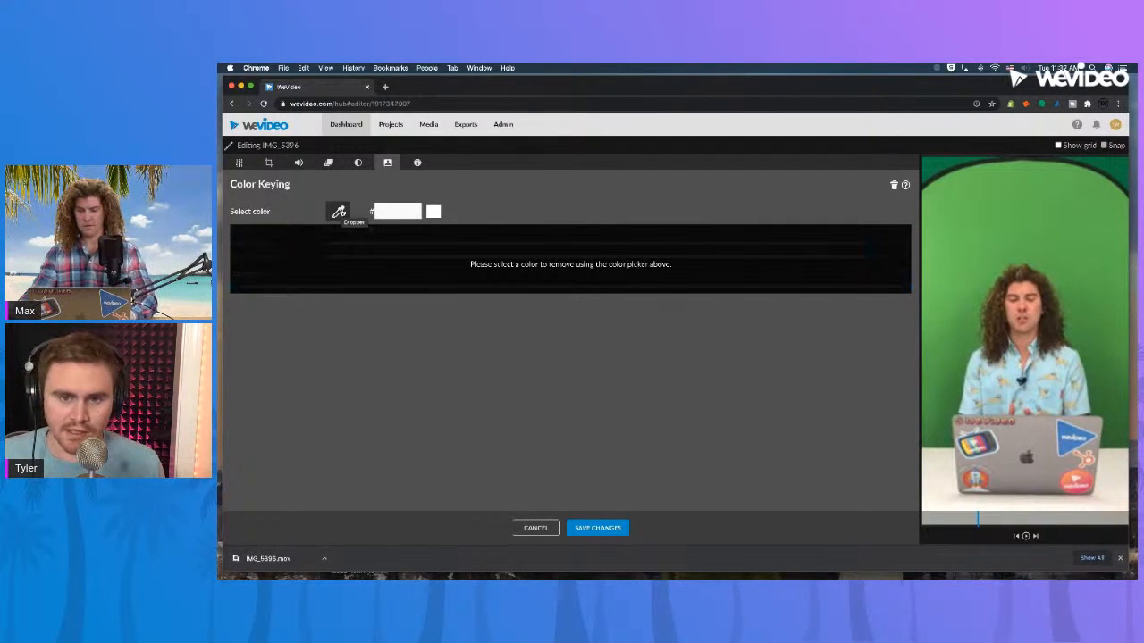
{"action": "left_click", "coordinate": [339, 212]}
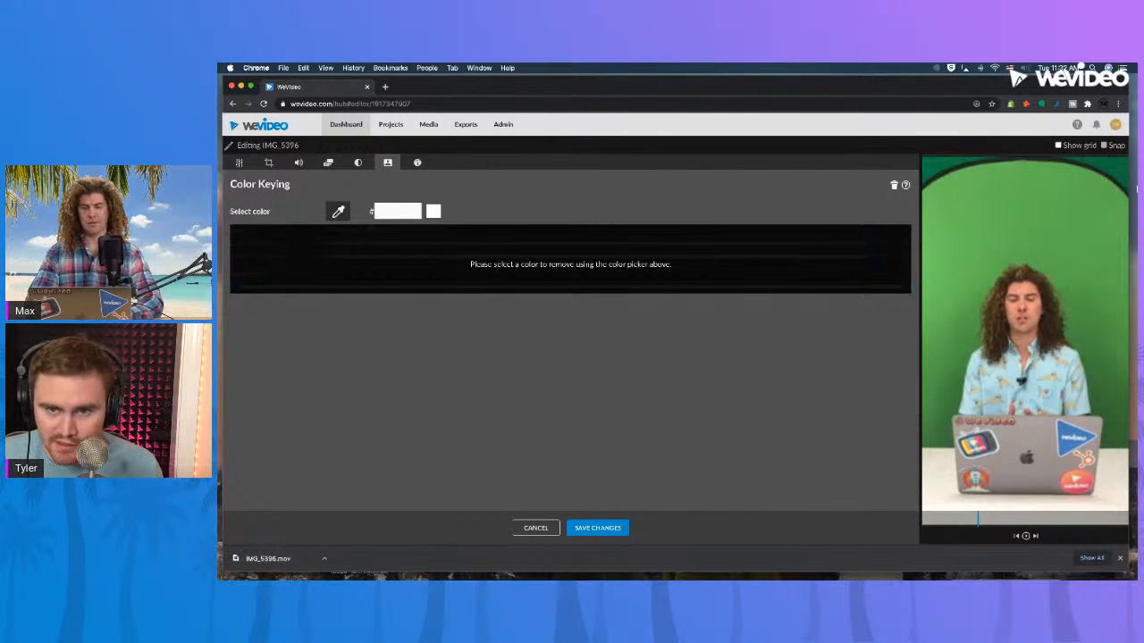
{"action": "left_click", "coordinate": [1051, 206]}
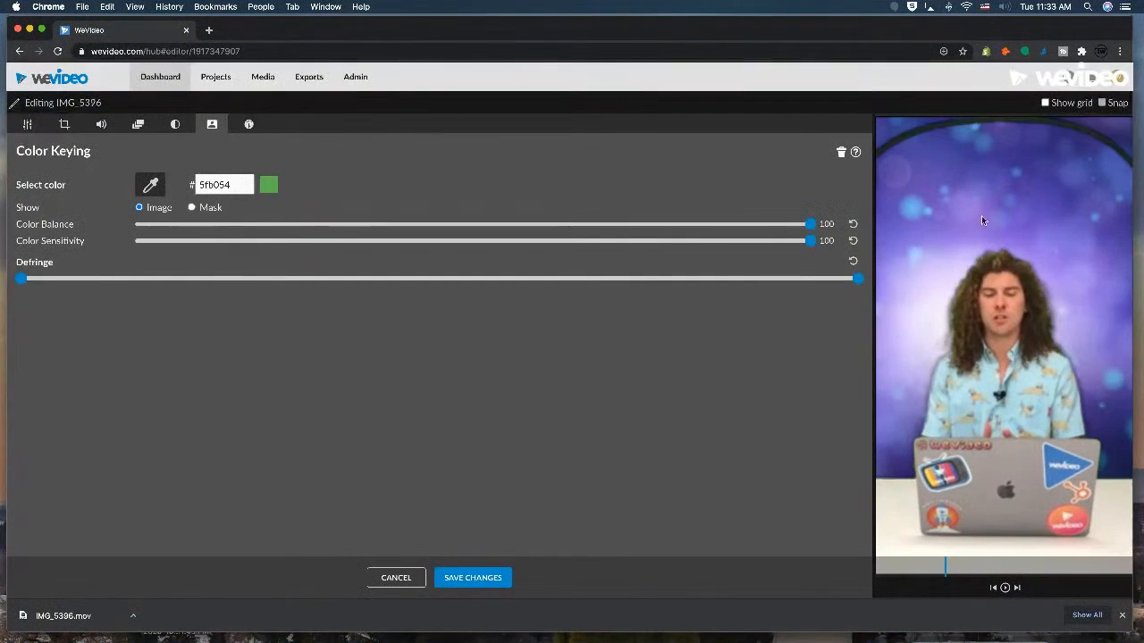
{"action": "left_click", "coordinate": [454, 577]}
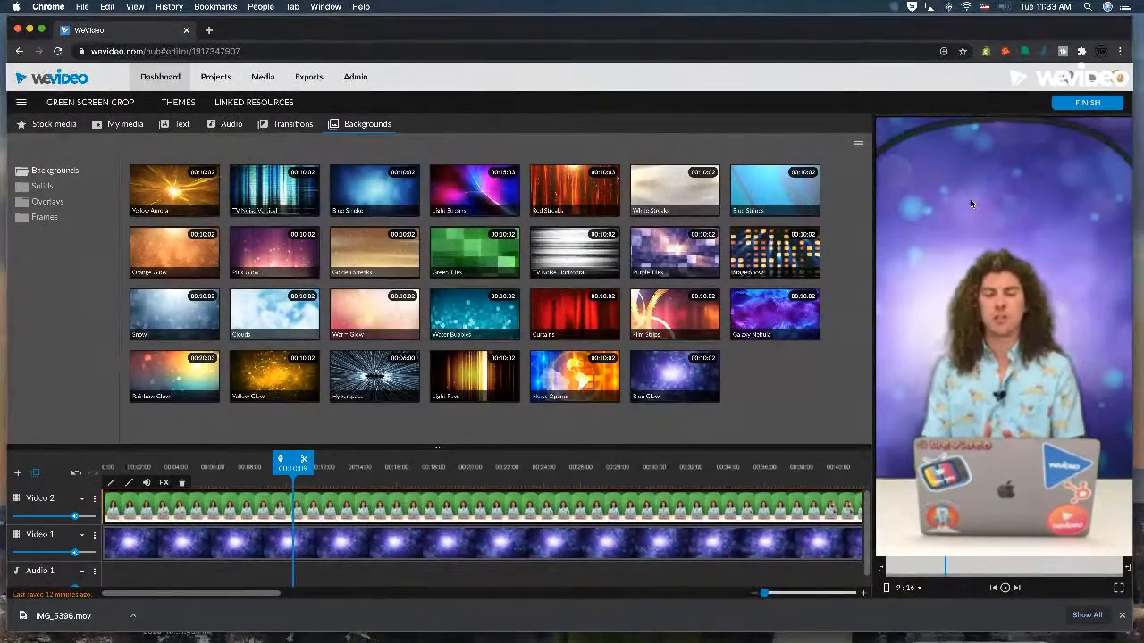
Try enlarging the IMG_5396 clip to a scale of 1.44, and return its scale to 1.
{"action": "double_click", "coordinate": [440, 508]}
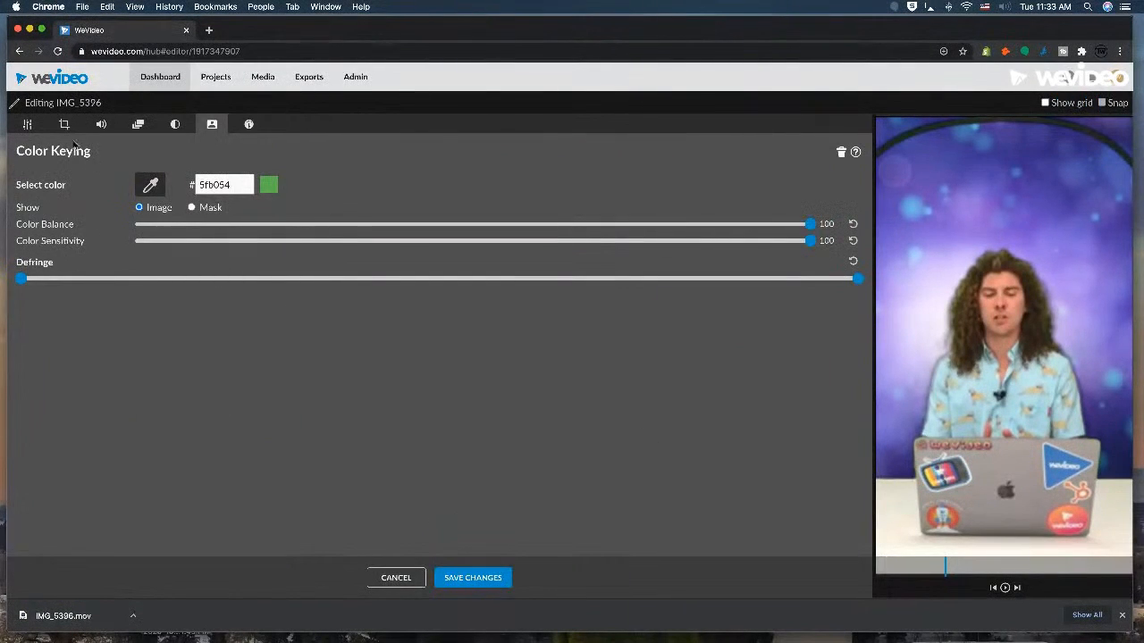
{"action": "left_click", "coordinate": [27, 124]}
{"action": "left_click_drag", "start_coordinate": [445, 285], "coordinate": [468, 285]}
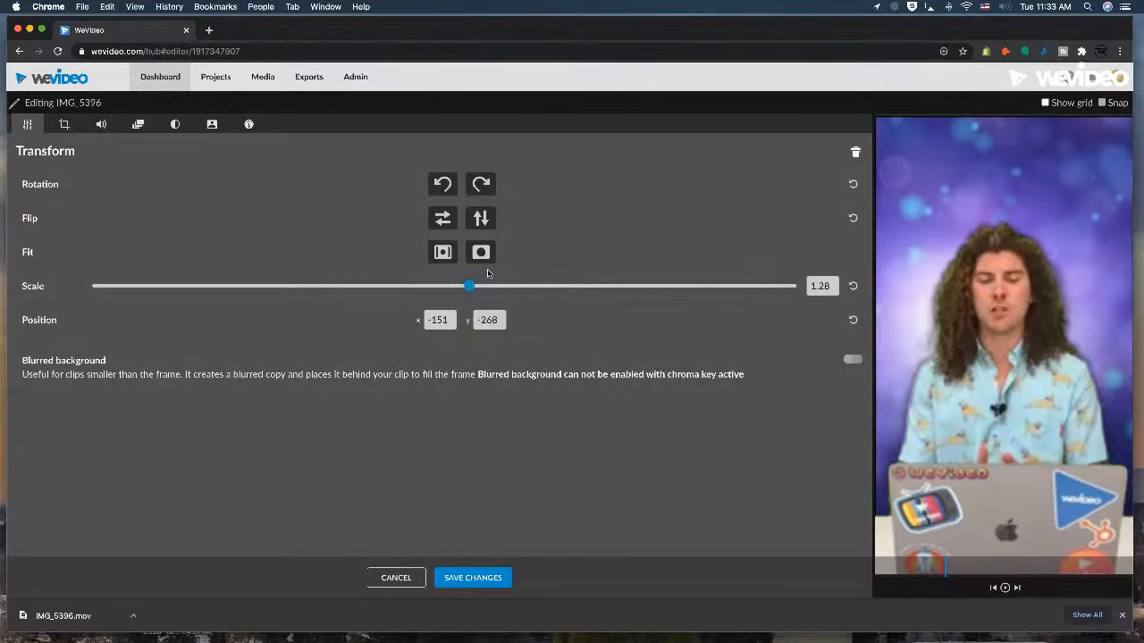
{"action": "left_click_drag", "start_coordinate": [469, 286], "coordinate": [483, 286]}
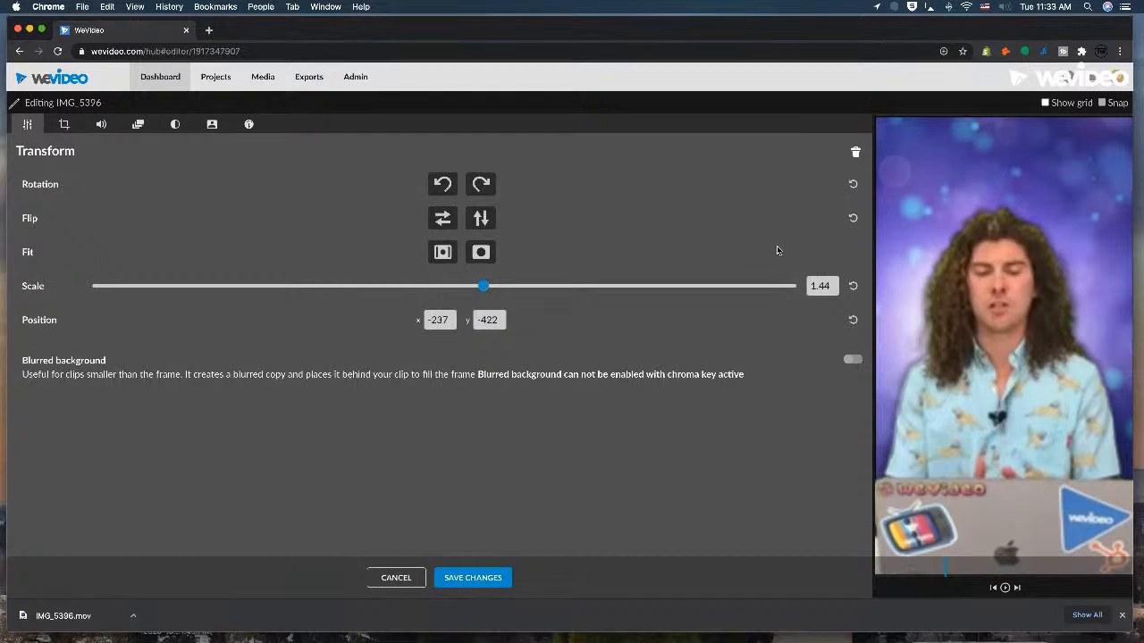
{"action": "left_click_drag", "start_coordinate": [484, 286], "coordinate": [439, 275]}
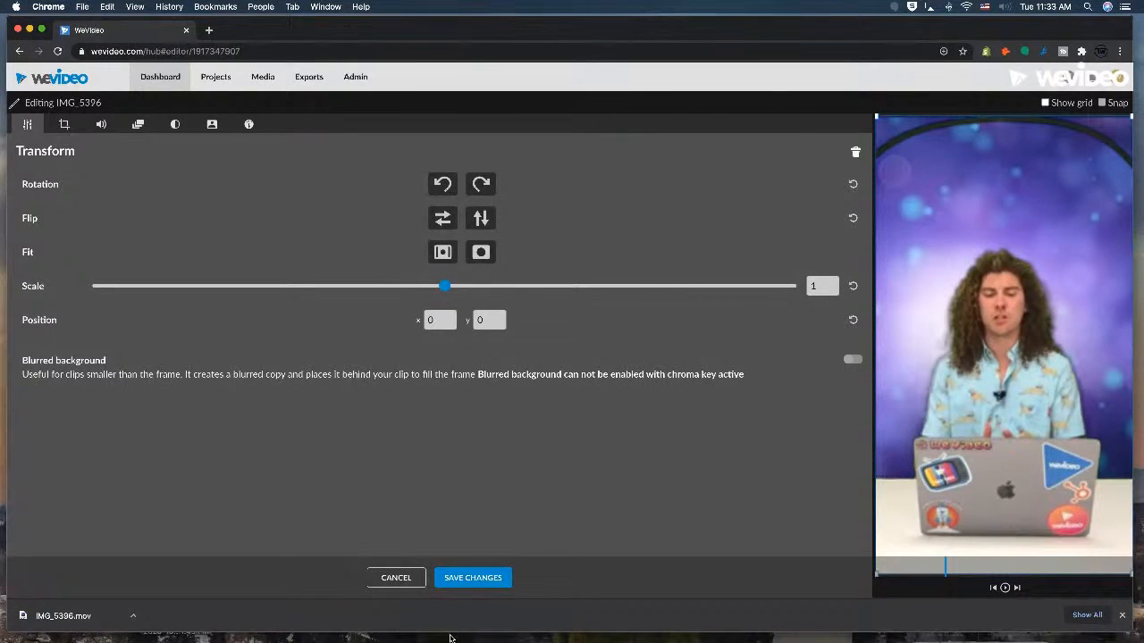
Crop 289 off the top of the IMG_5396 clip to remove the green screen's dark edge, and save the changes.
{"action": "left_click", "coordinate": [64, 126]}
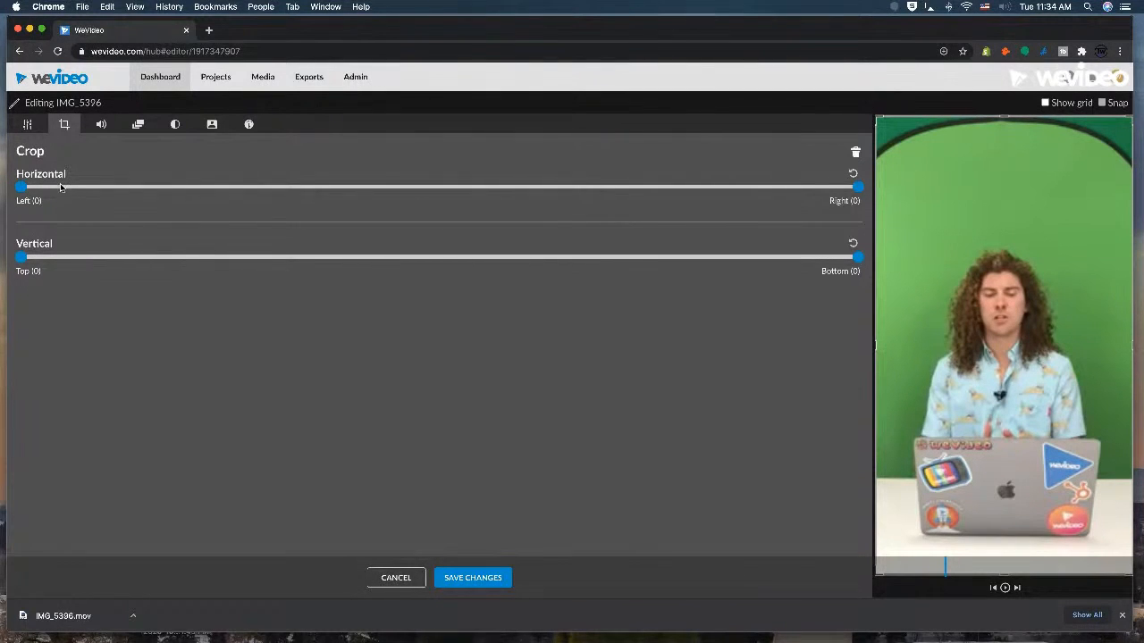
{"action": "mouse_move", "coordinate": [20, 187]}
{"action": "left_mouse_down"}
{"action": "mouse_move", "coordinate": [202, 188]}
{"action": "mouse_move", "coordinate": [19, 188]}
{"action": "left_mouse_up"}
{"action": "mouse_move", "coordinate": [857, 188]}
{"action": "left_mouse_down"}
{"action": "mouse_move", "coordinate": [764, 188]}
{"action": "mouse_move", "coordinate": [857, 188]}
{"action": "left_mouse_up"}
{"action": "mouse_move", "coordinate": [22, 261]}
{"action": "left_mouse_down"}
{"action": "mouse_move", "coordinate": [186, 261]}
{"action": "mouse_move", "coordinate": [18, 266]}
{"action": "left_mouse_up"}
{"action": "left_click_drag", "start_coordinate": [1008, 118], "coordinate": [993, 191]}
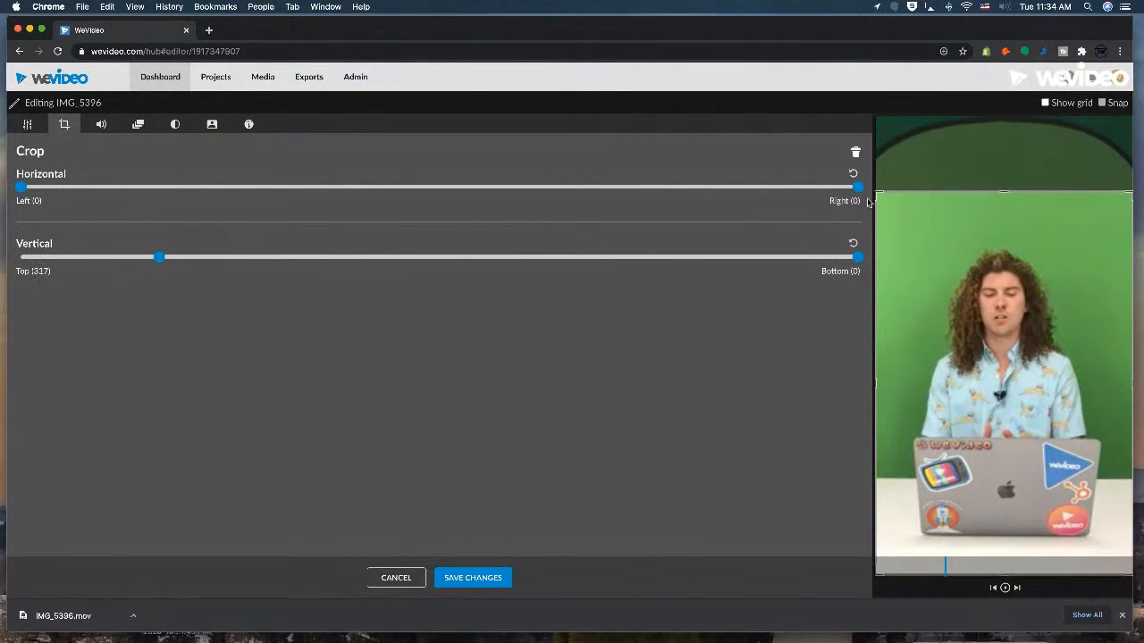
{"action": "left_click_drag", "start_coordinate": [876, 193], "coordinate": [858, 220]}
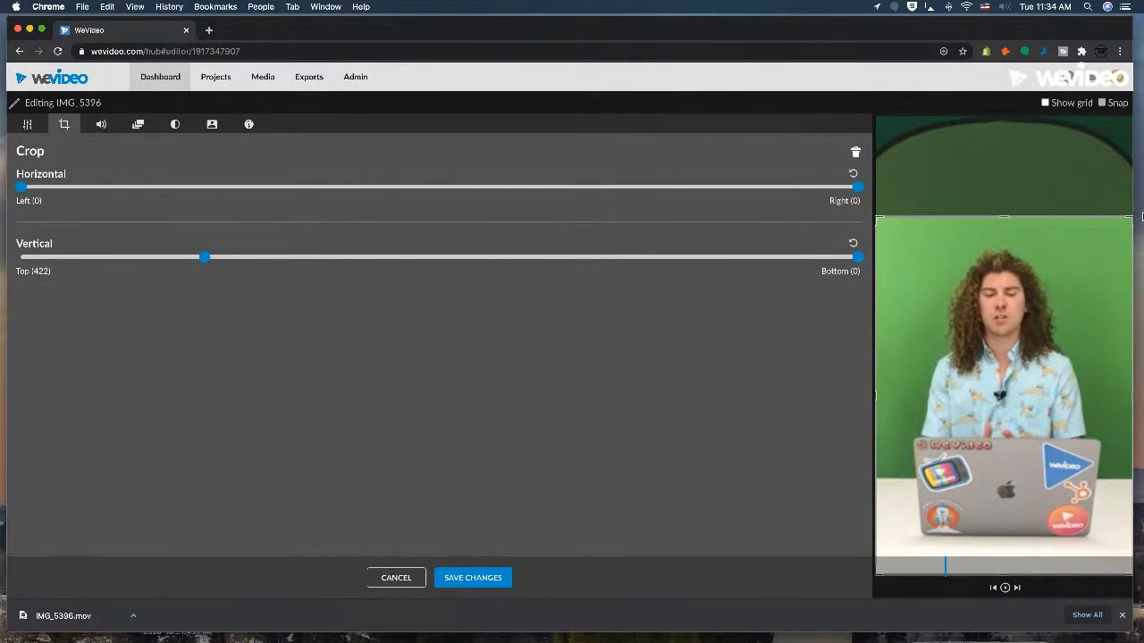
{"action": "mouse_move", "coordinate": [1129, 218]}
{"action": "left_mouse_down"}
{"action": "mouse_move", "coordinate": [1098, 227]}
{"action": "mouse_move", "coordinate": [1127, 220]}
{"action": "left_mouse_up"}
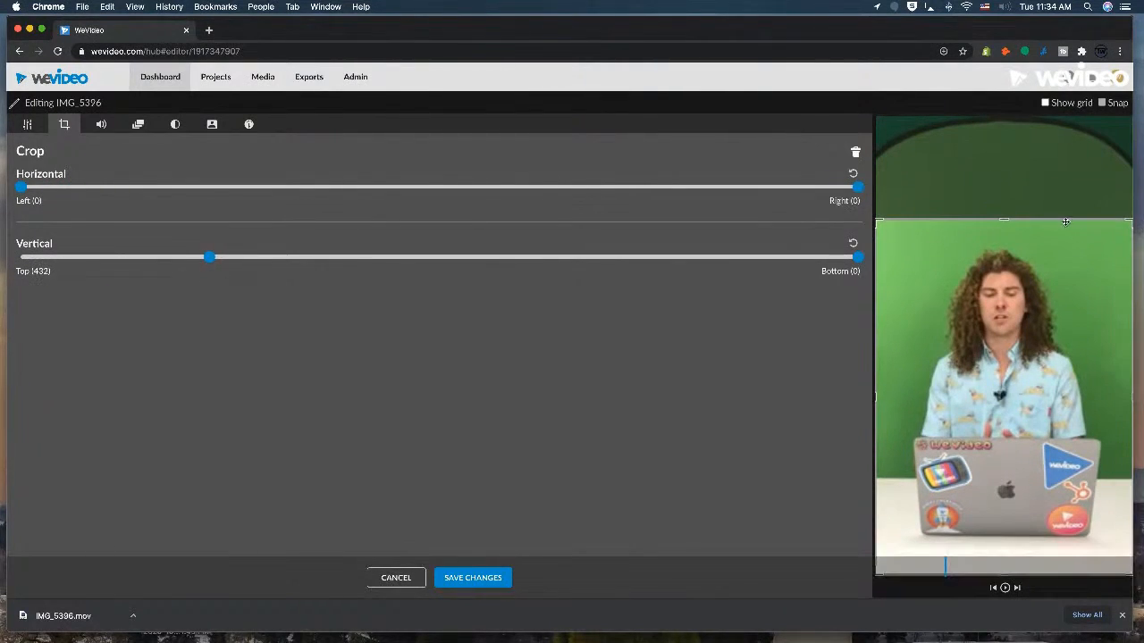
{"action": "left_click_drag", "start_coordinate": [1009, 219], "coordinate": [1005, 186]}
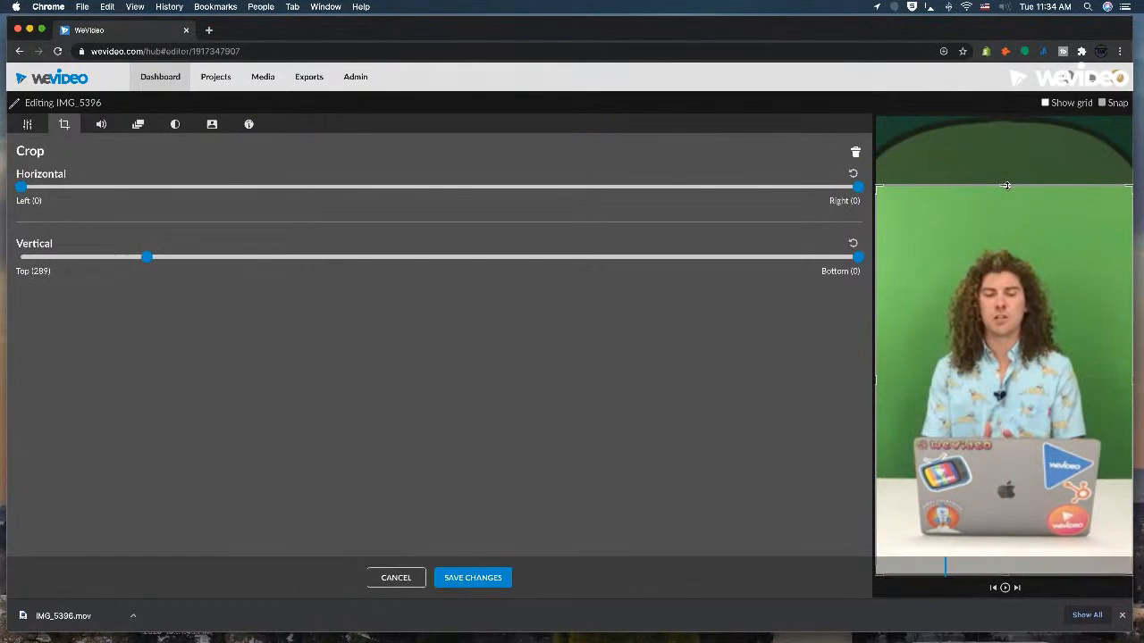
{"action": "left_click", "coordinate": [489, 581]}
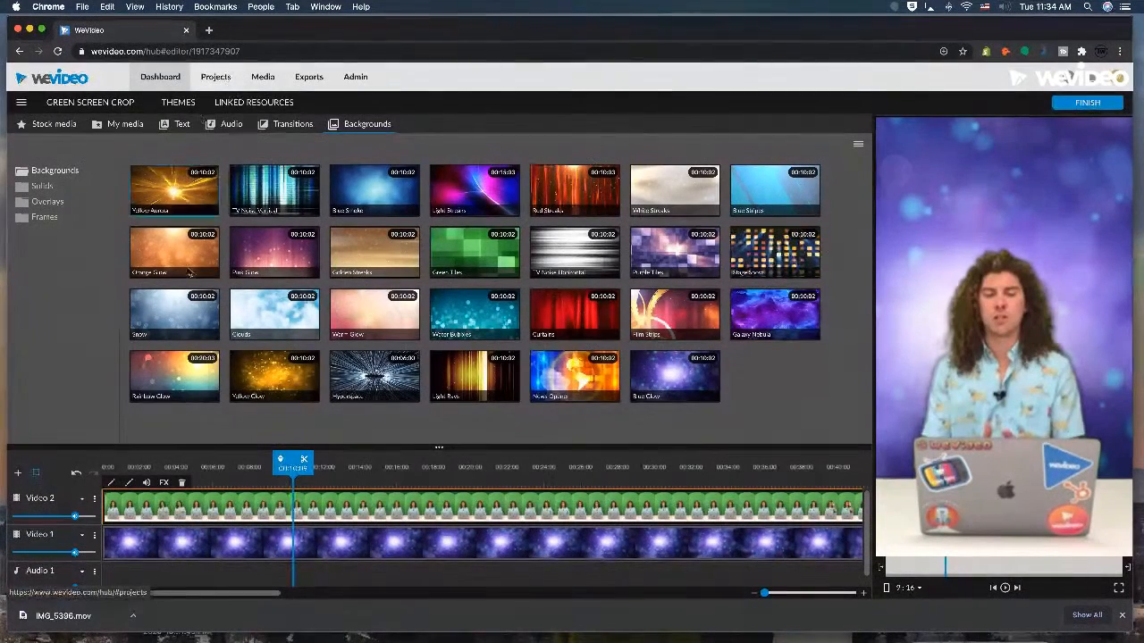
Check the keyed and cropped clip at several points along the timeline, and return to the dashboard.
{"action": "left_click", "coordinate": [338, 468]}
{"action": "left_click", "coordinate": [422, 473]}
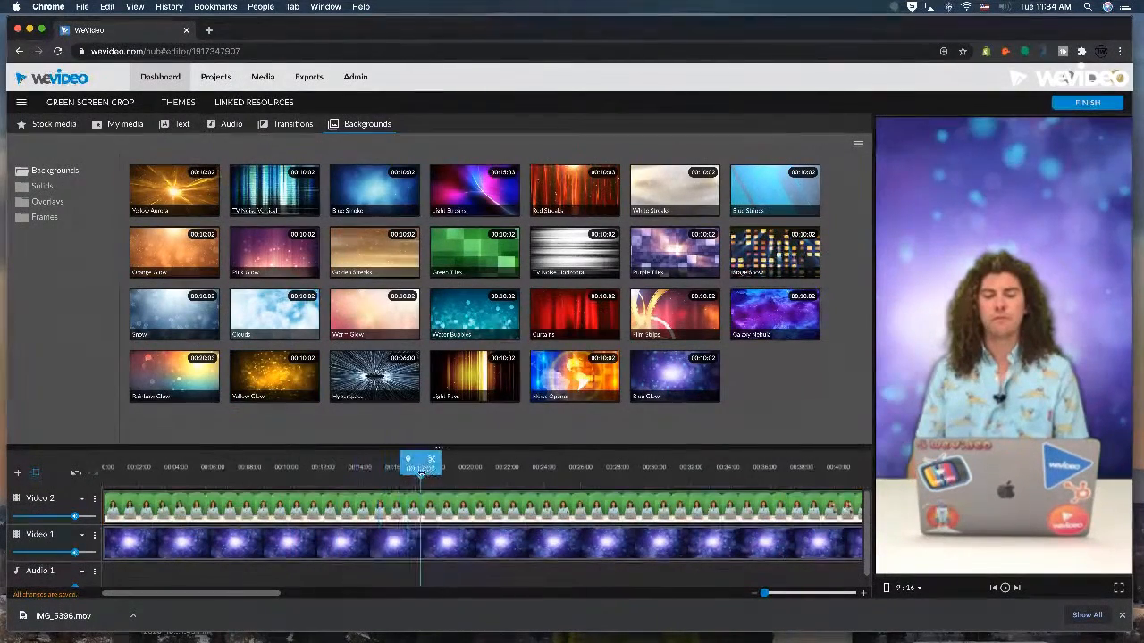
{"action": "left_click", "coordinate": [466, 472]}
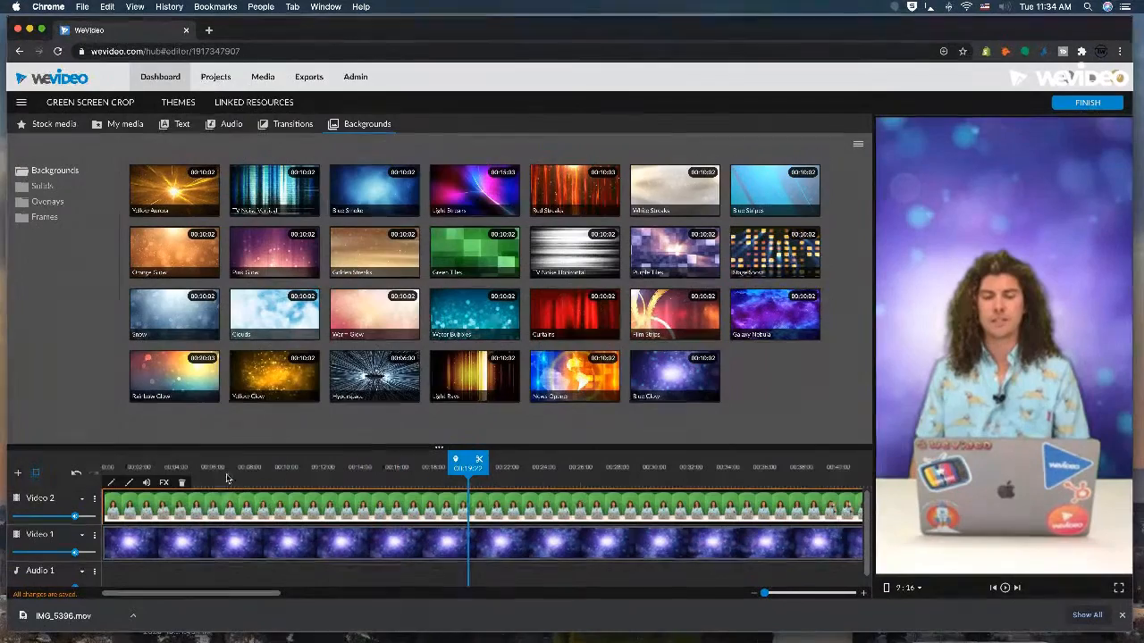
{"action": "left_click", "coordinate": [225, 475]}
{"action": "left_click", "coordinate": [389, 473]}
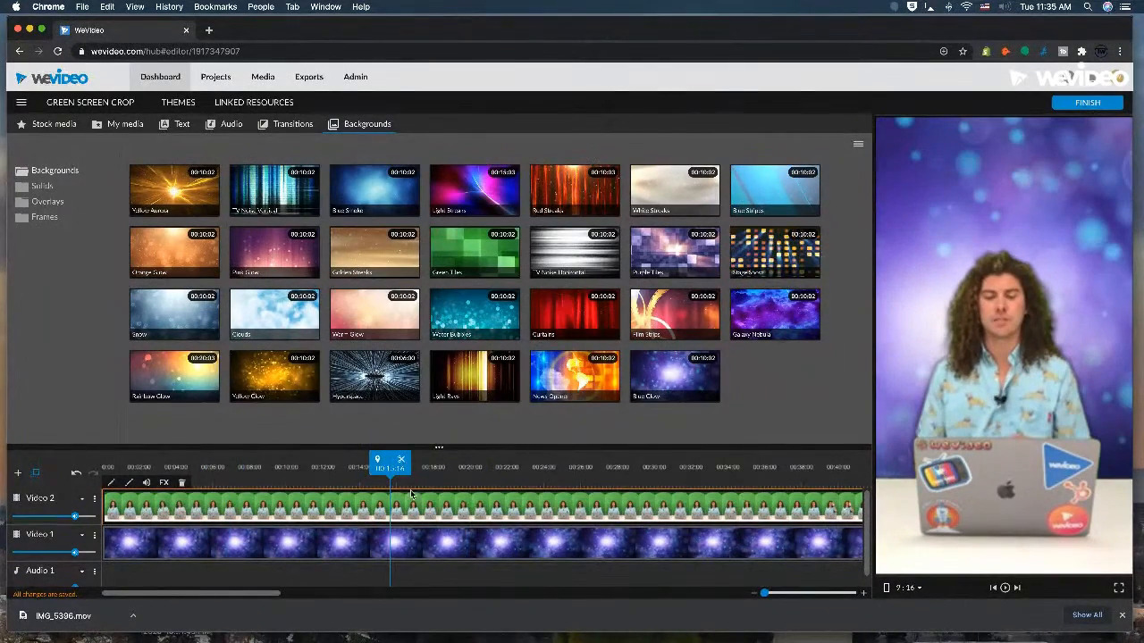
{"action": "left_click", "coordinate": [158, 78]}
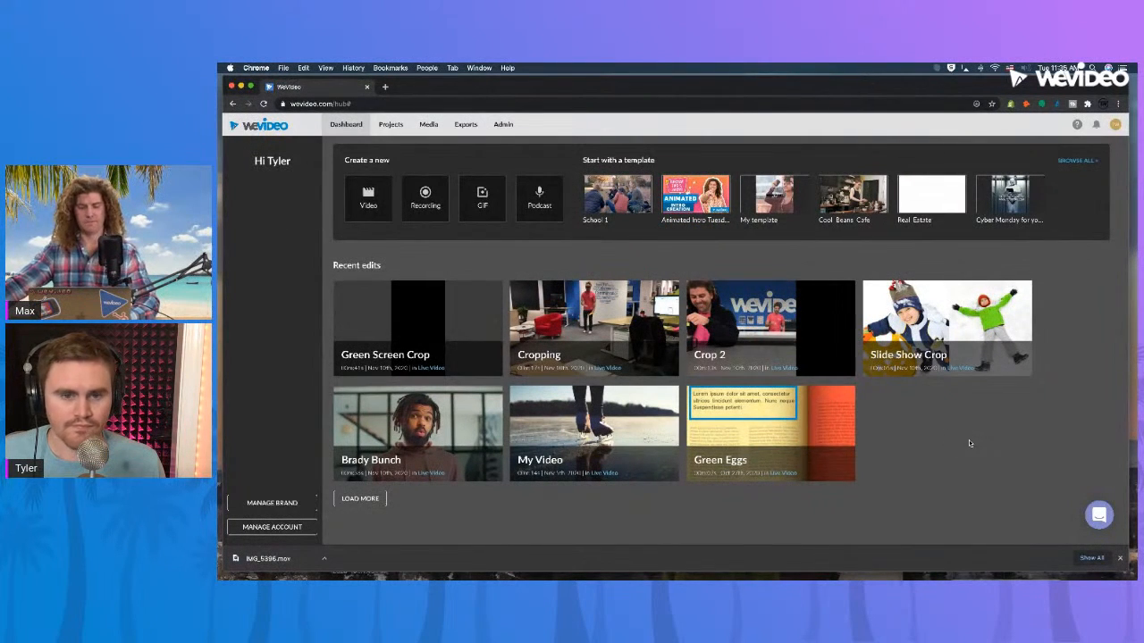
{"action": "mouse_move", "coordinate": [650, 352]}
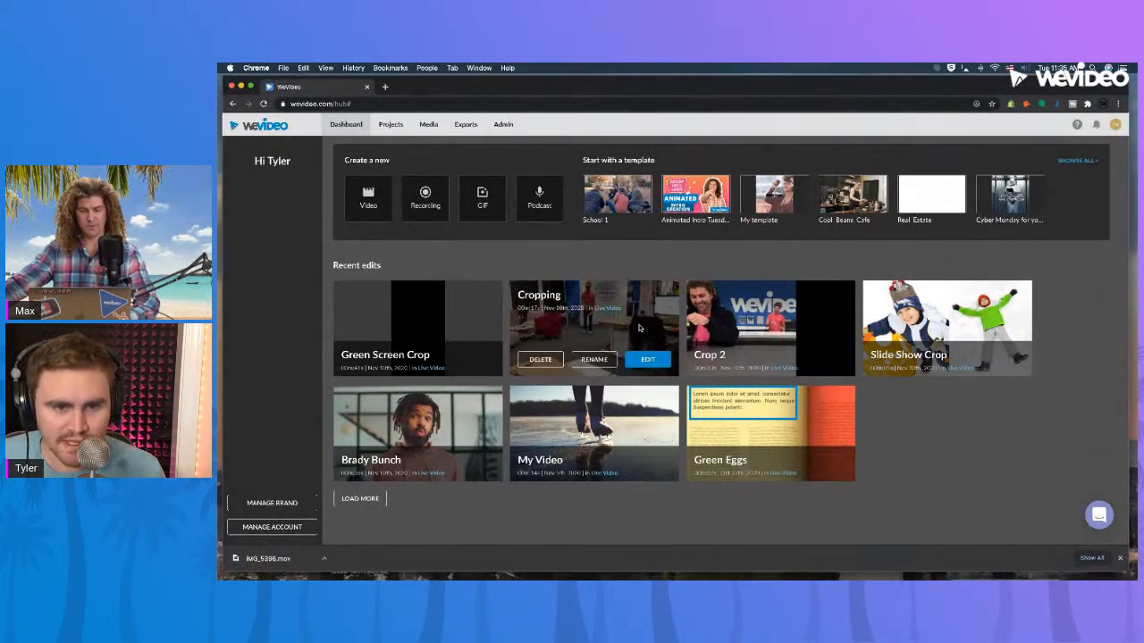
{"action": "left_click", "coordinate": [645, 359]}
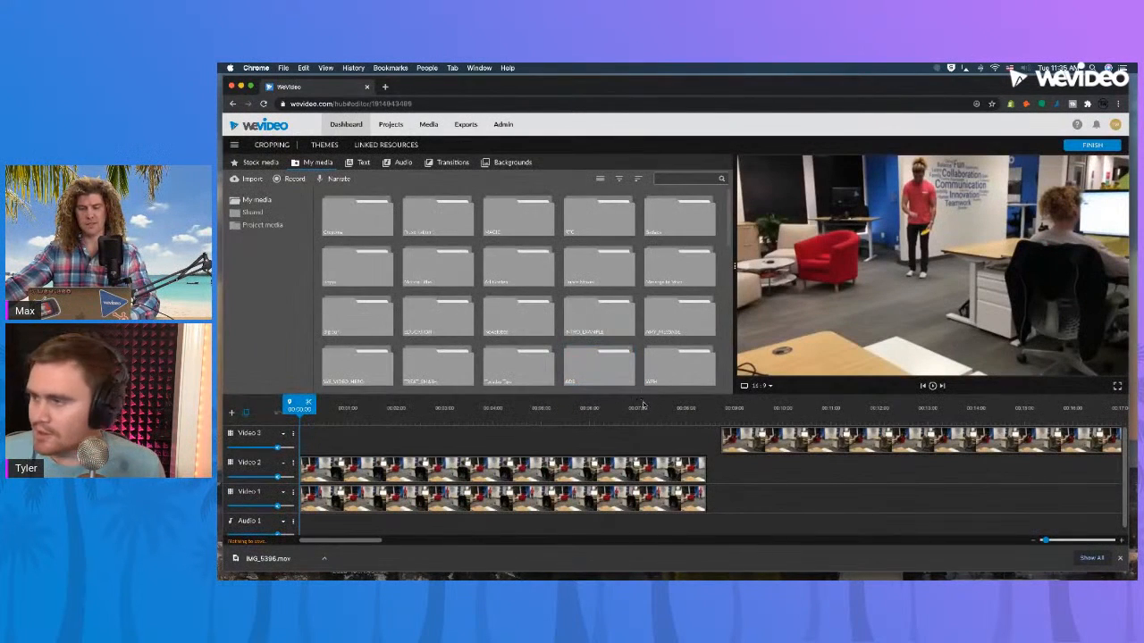
{"action": "left_click_drag", "start_coordinate": [299, 405], "coordinate": [265, 411]}
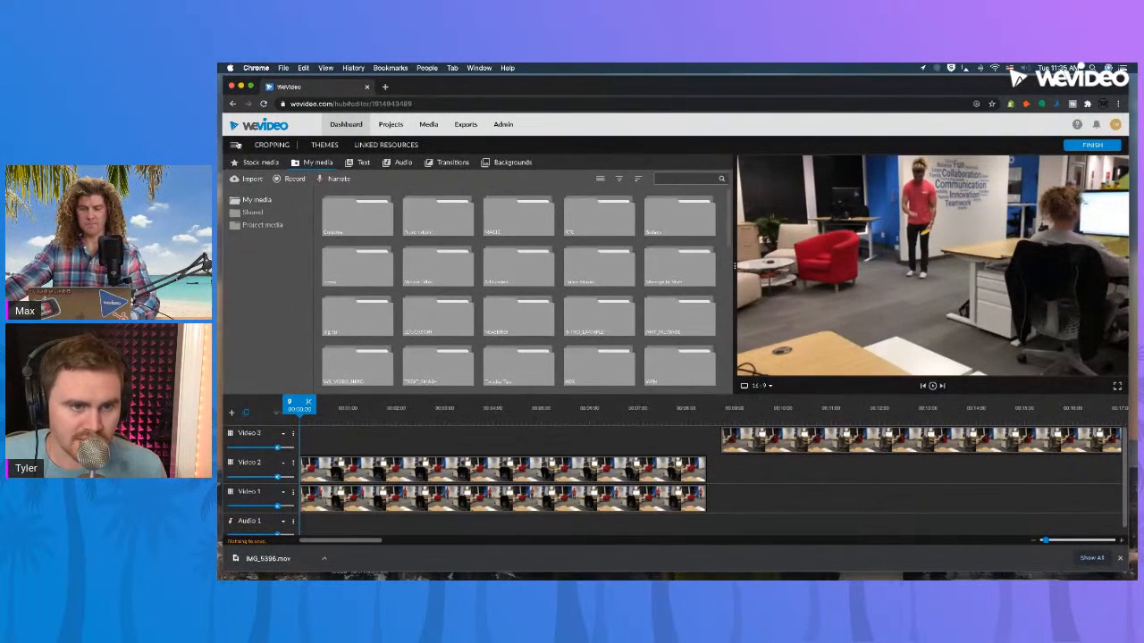
{"action": "left_click", "coordinate": [232, 103]}
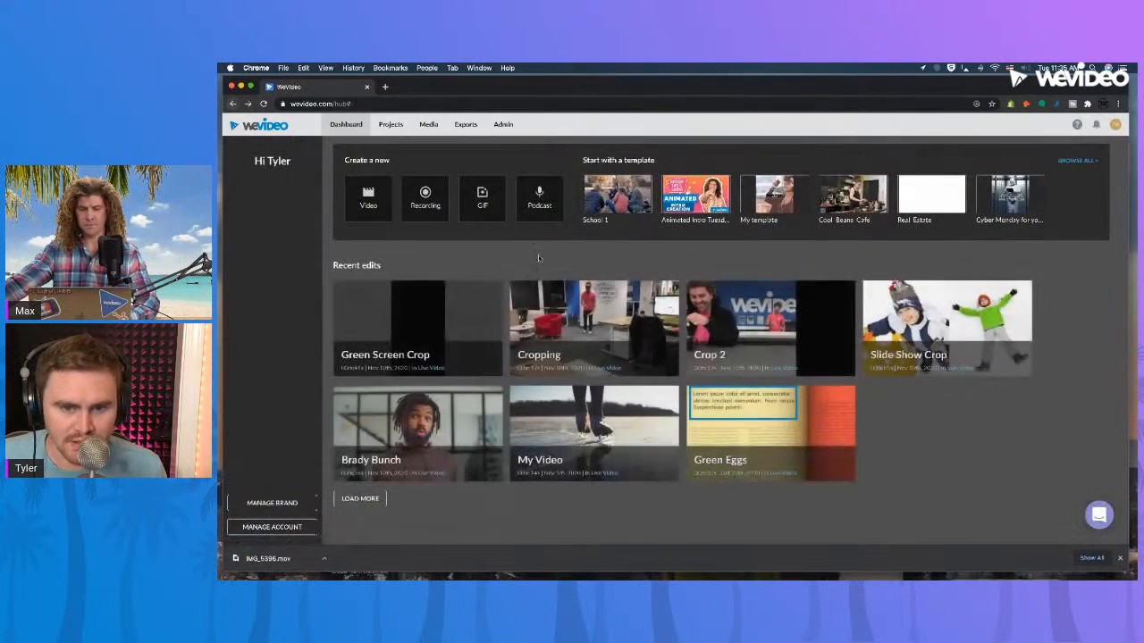
Open the Crop 2 project, play it from the beginning, and return the playhead to the start.
{"action": "left_click", "coordinate": [811, 361]}
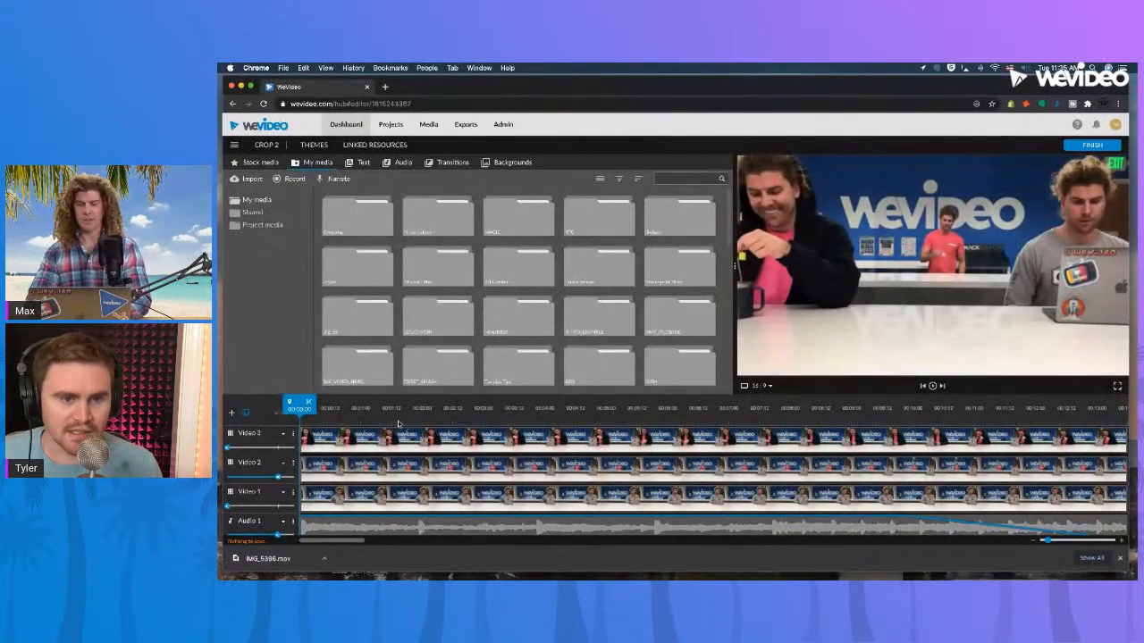
{"action": "left_click_drag", "start_coordinate": [384, 411], "coordinate": [308, 409]}
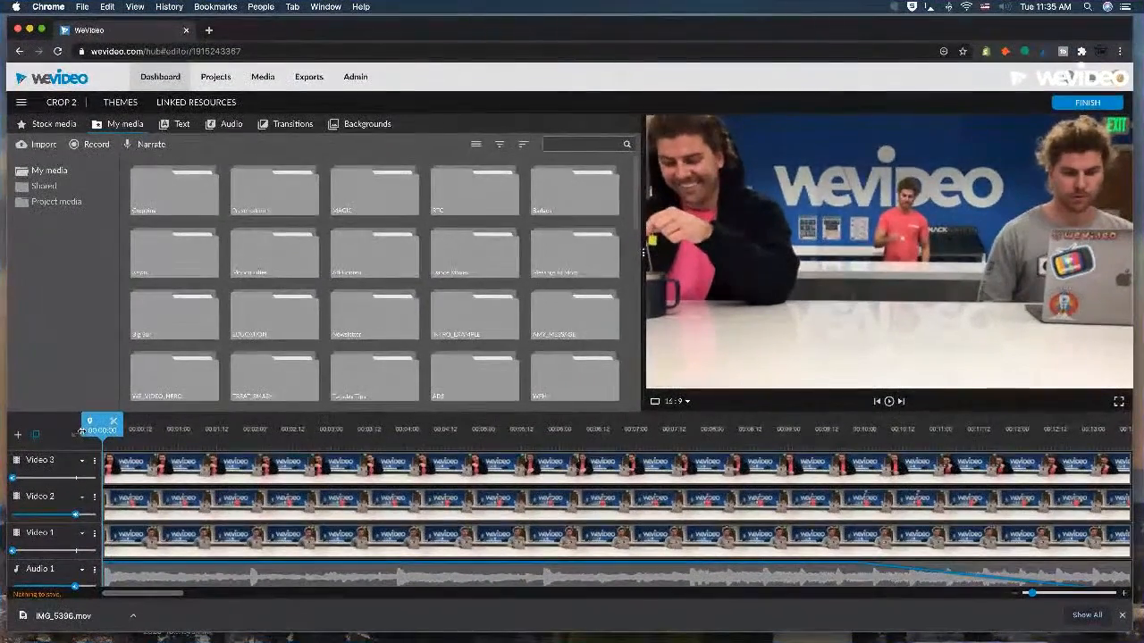
{"action": "key", "text": "space"}
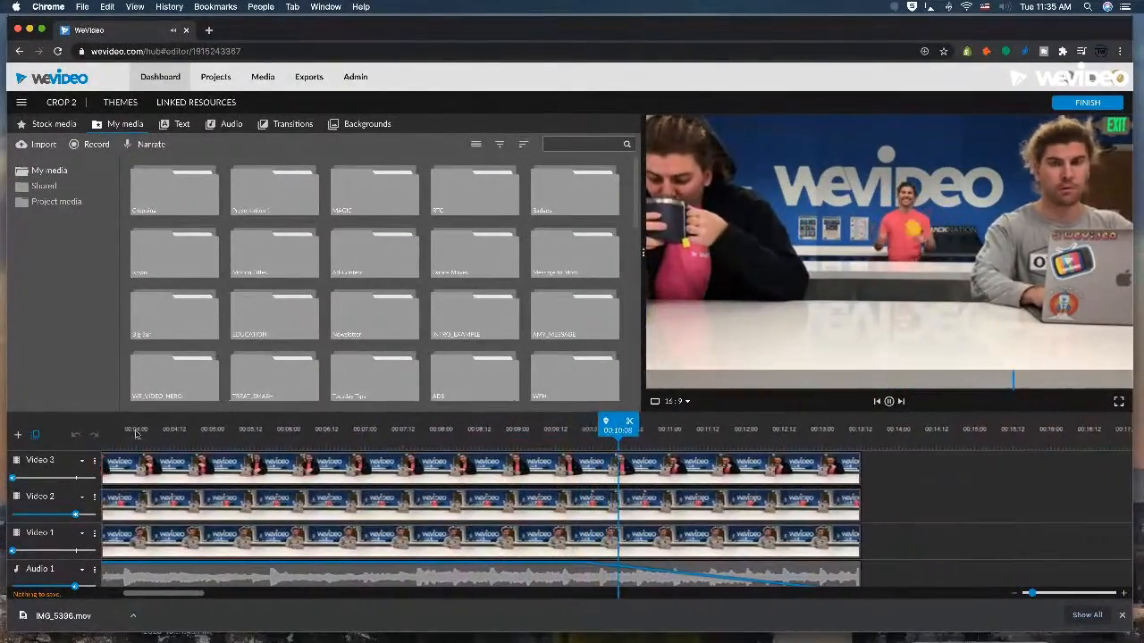
{"action": "key", "text": "space"}
{"action": "left_click_drag", "start_coordinate": [621, 423], "coordinate": [123, 430]}
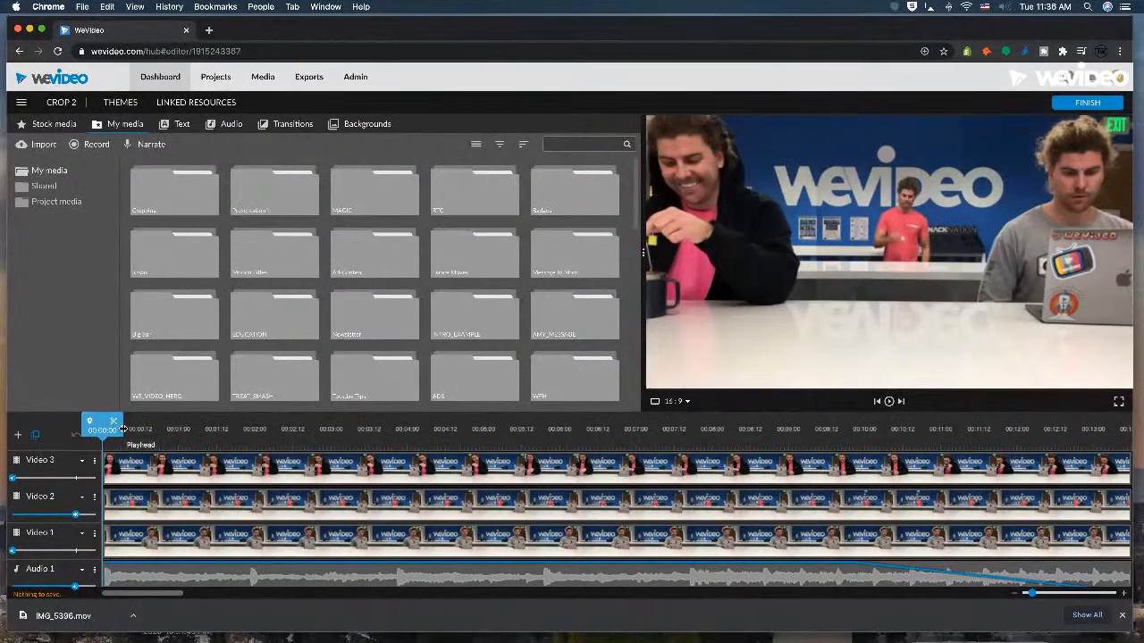
Examine the crop settings of the IMG_3908, IMG_3907 and IMG_3906 clips on the three video tracks.
{"action": "double_click", "coordinate": [263, 478]}
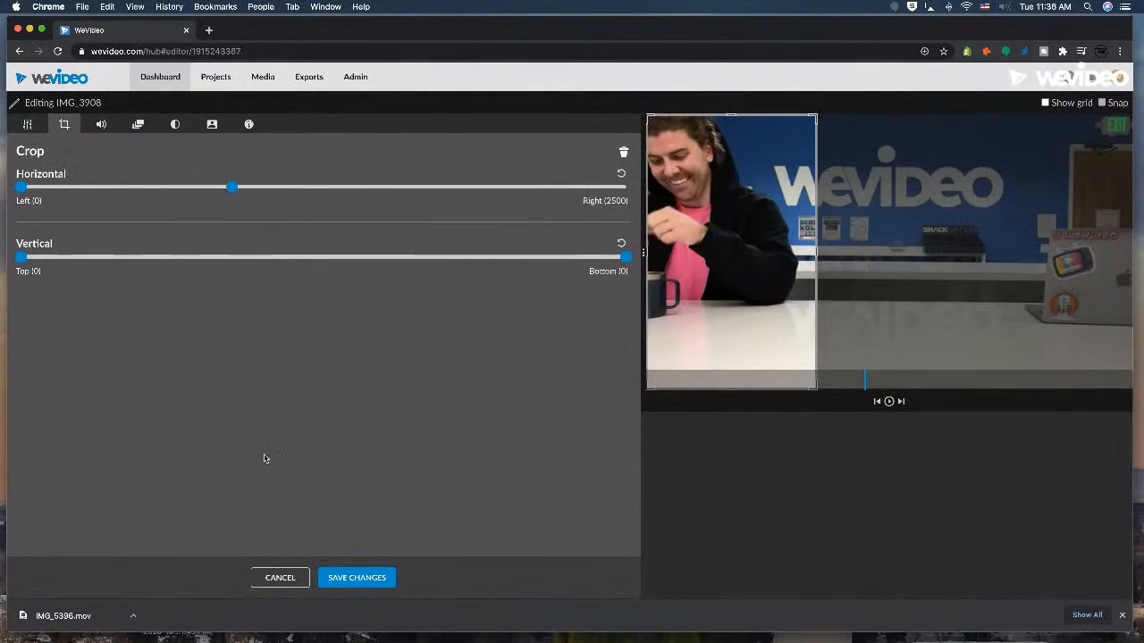
{"action": "left_click", "coordinate": [277, 578]}
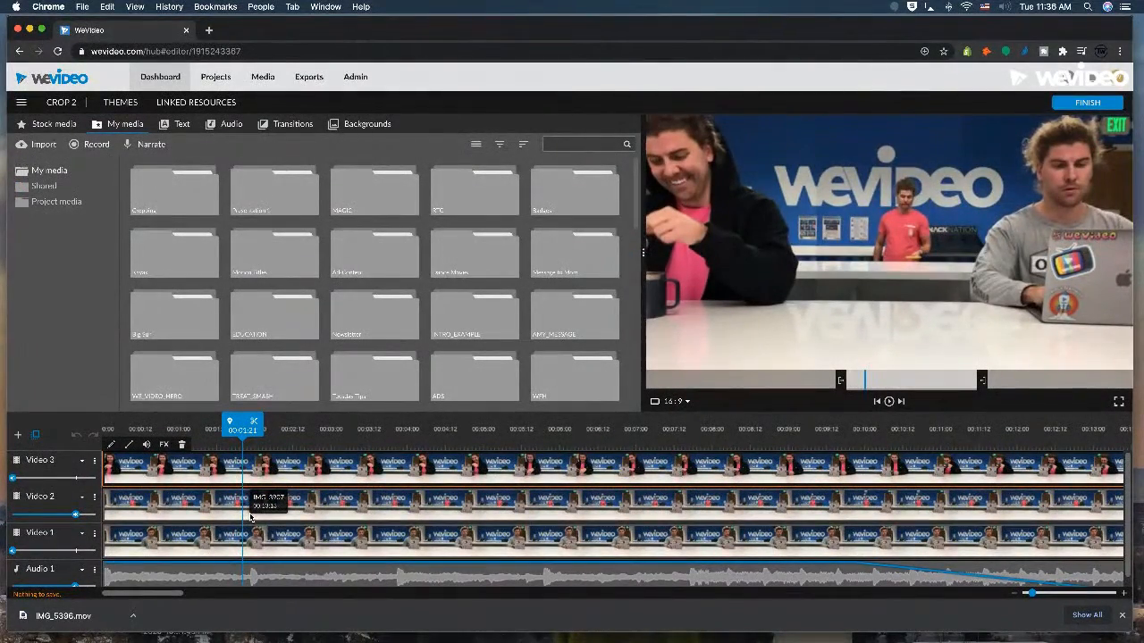
{"action": "double_click", "coordinate": [334, 500]}
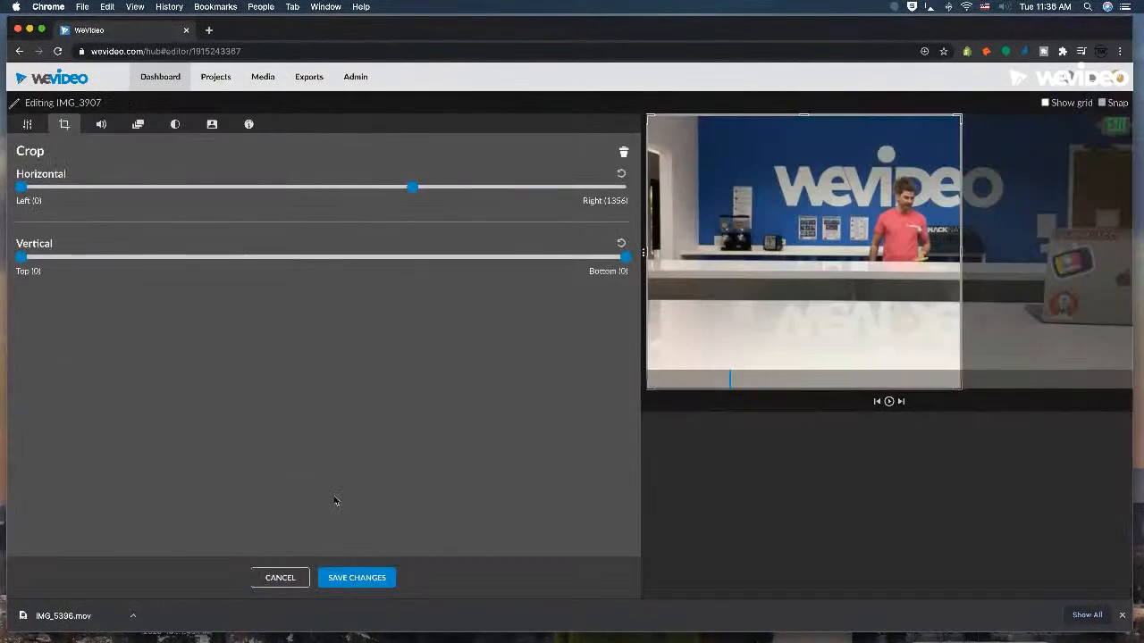
{"action": "left_click", "coordinate": [280, 578]}
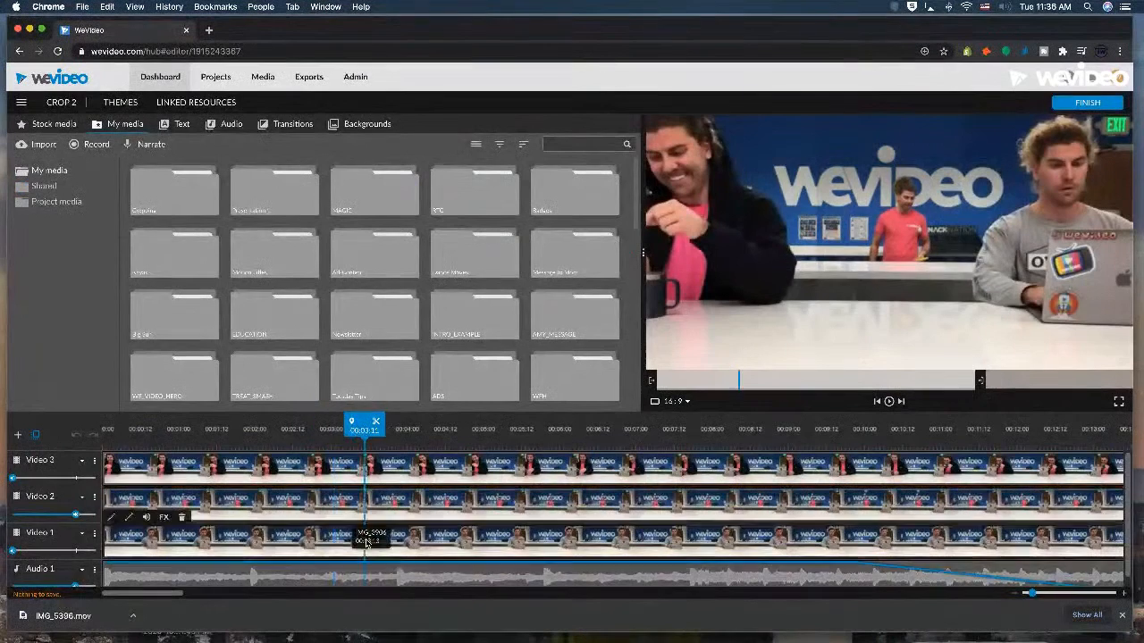
{"action": "double_click", "coordinate": [366, 538]}
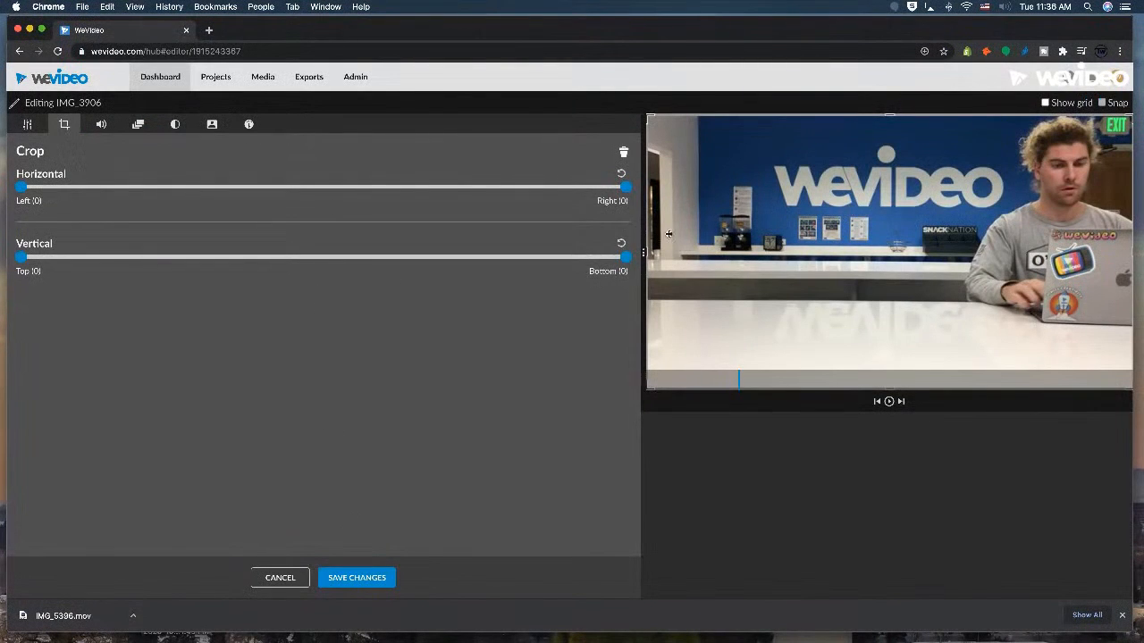
{"action": "left_click", "coordinate": [280, 578]}
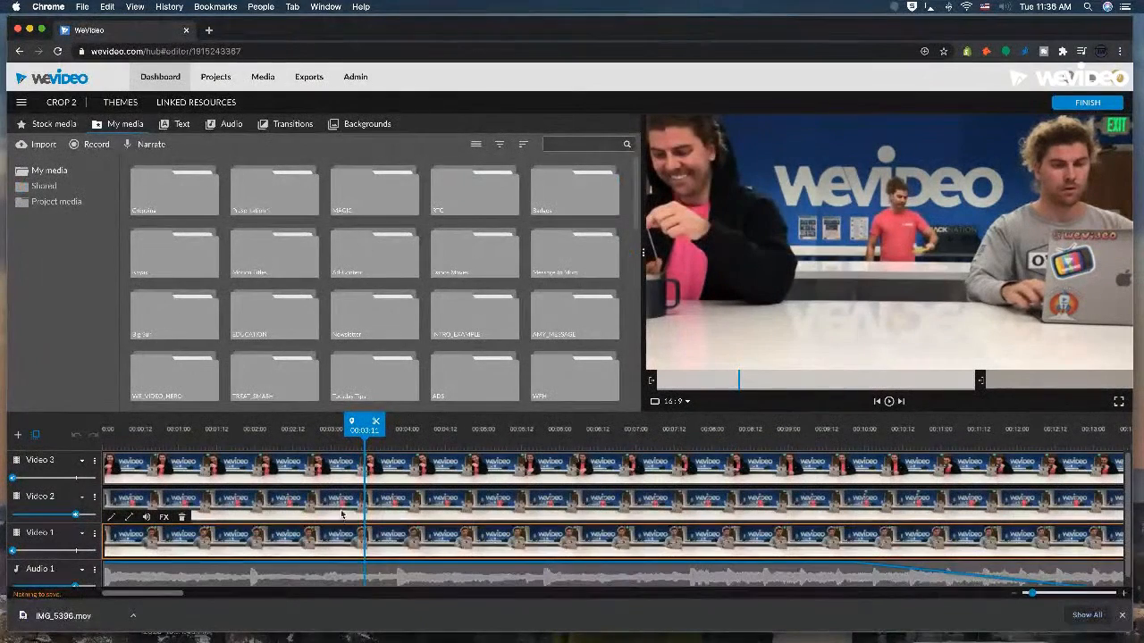
{"action": "double_click", "coordinate": [341, 502]}
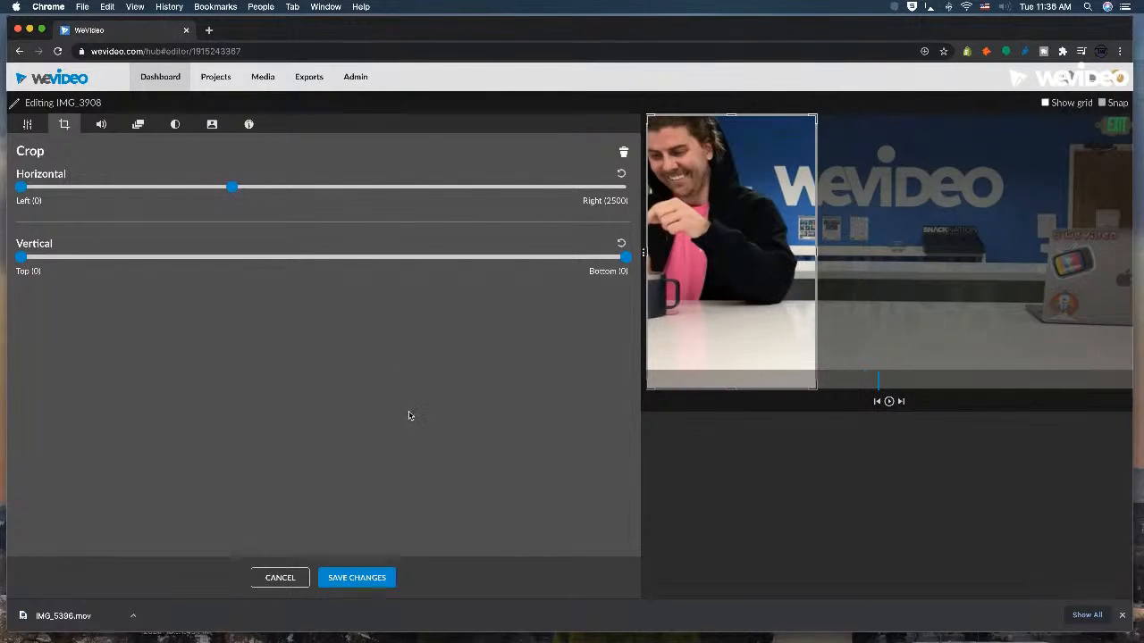
{"action": "left_click", "coordinate": [357, 577]}
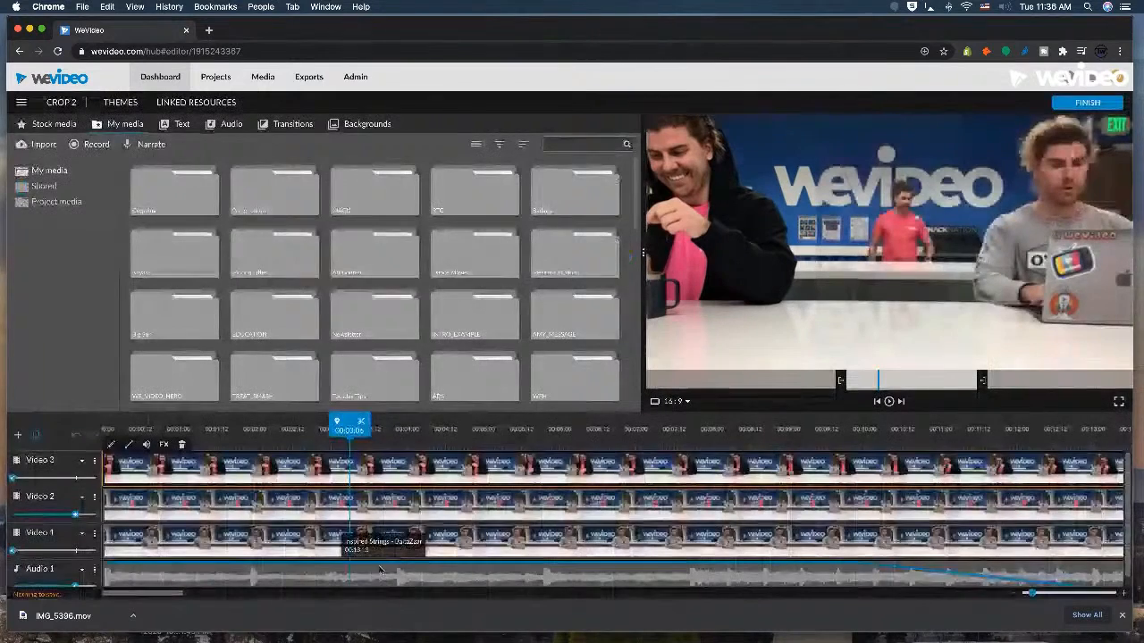
Reset the horizontal crop of the IMG_3907 and IMG_3908 clips, saving each, and check the crop settings of IMG_3906.
{"action": "double_click", "coordinate": [363, 505]}
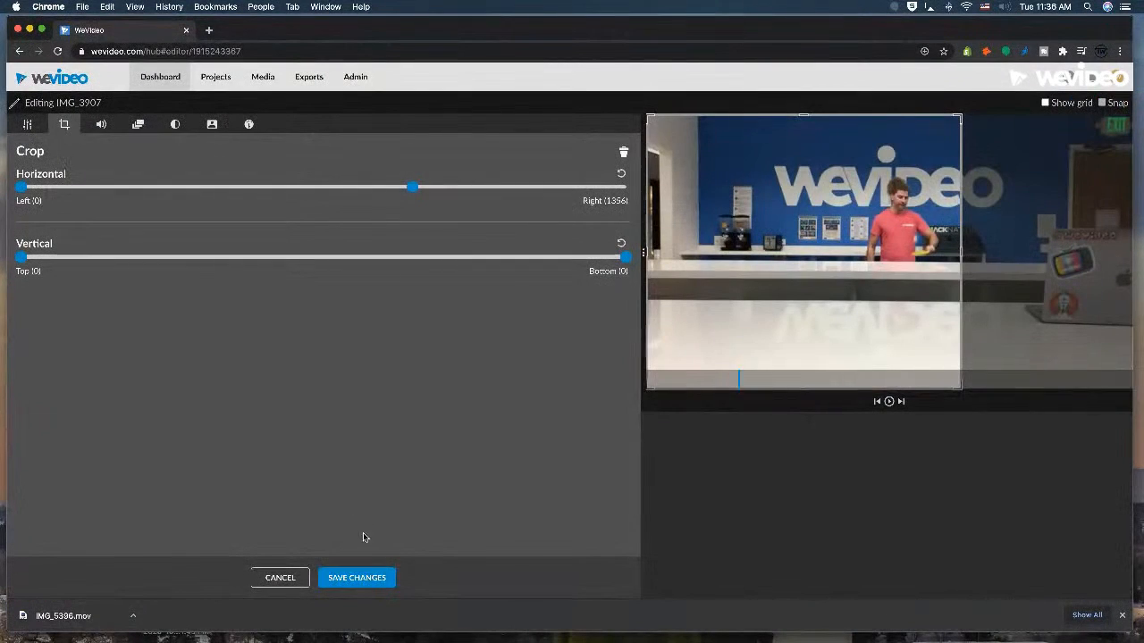
{"action": "left_click", "coordinate": [621, 173]}
{"action": "left_click", "coordinate": [362, 578]}
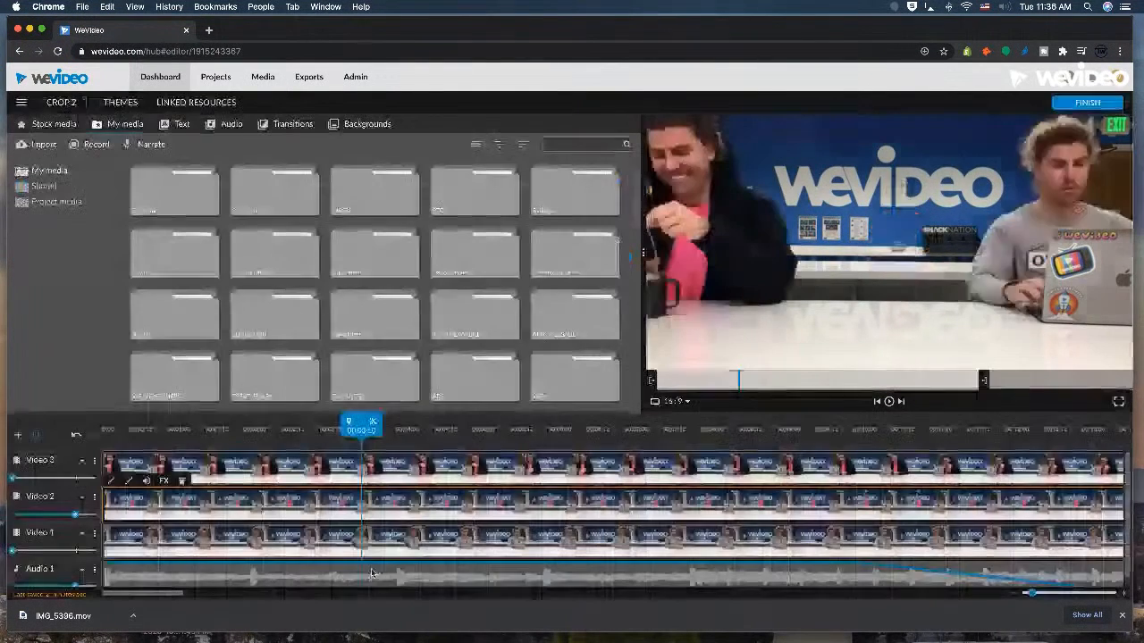
{"action": "double_click", "coordinate": [402, 477]}
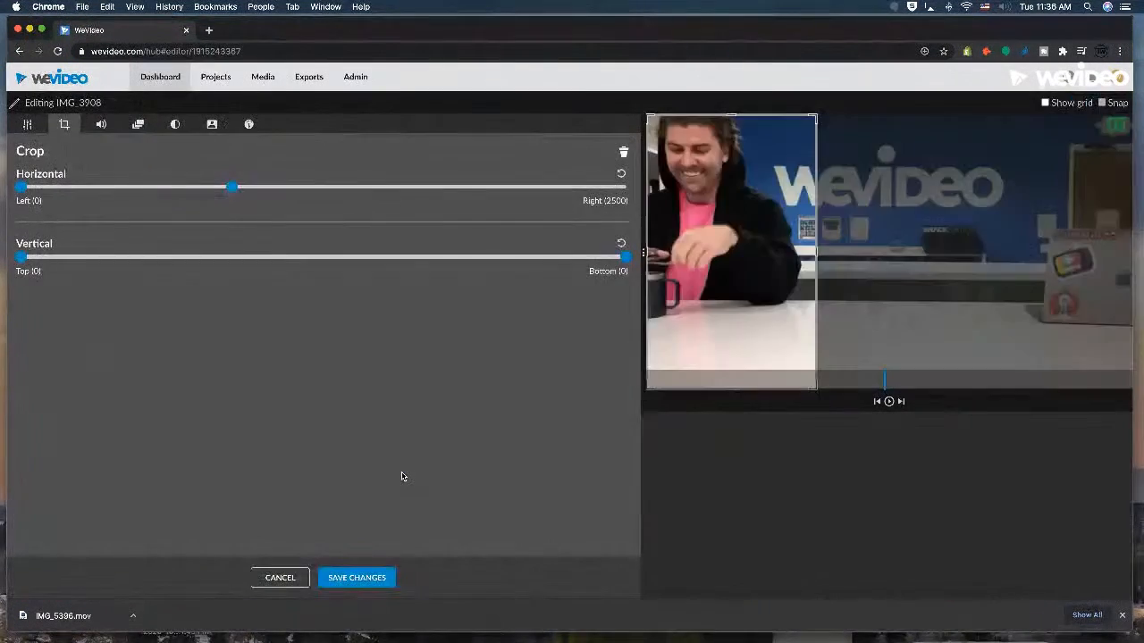
{"action": "left_click", "coordinate": [621, 173]}
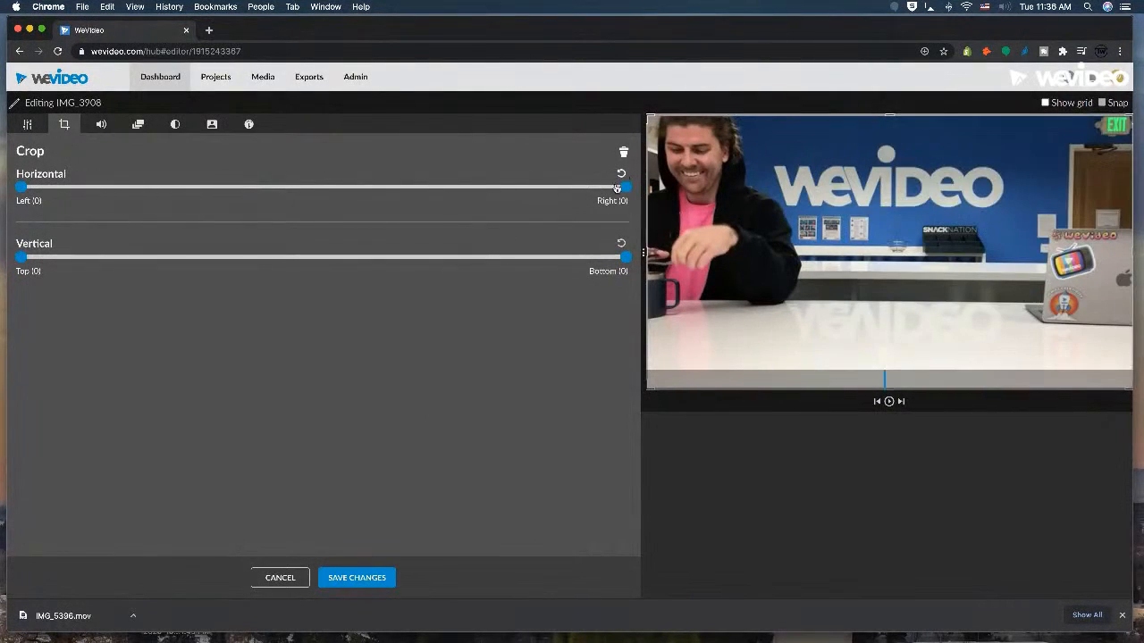
{"action": "left_click", "coordinate": [356, 577]}
{"action": "double_click", "coordinate": [389, 542]}
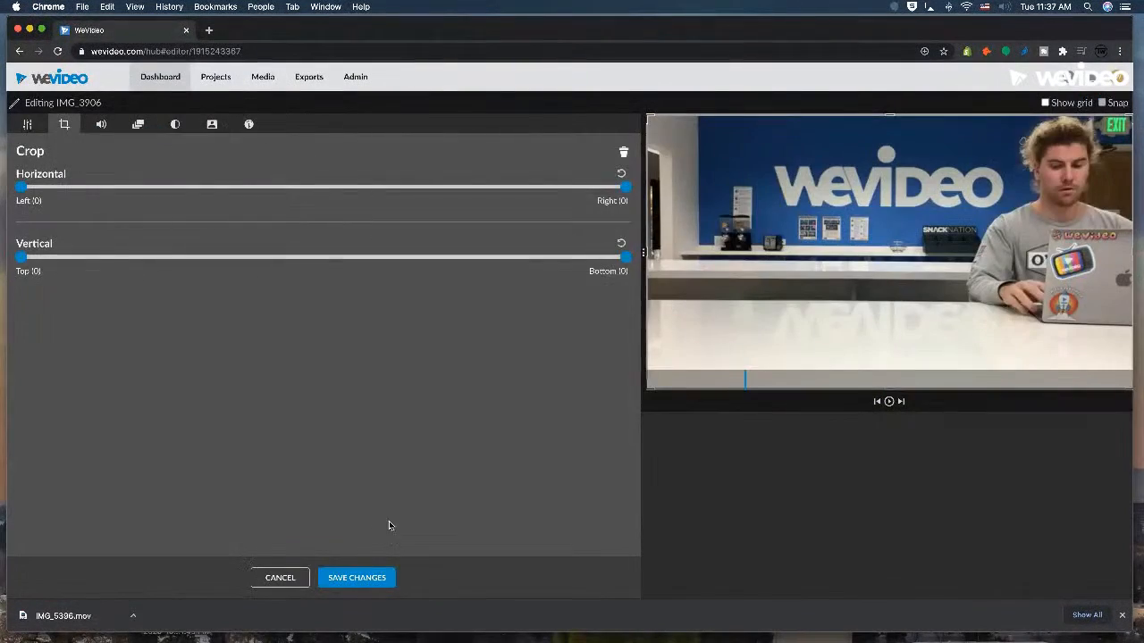
{"action": "left_click", "coordinate": [340, 583]}
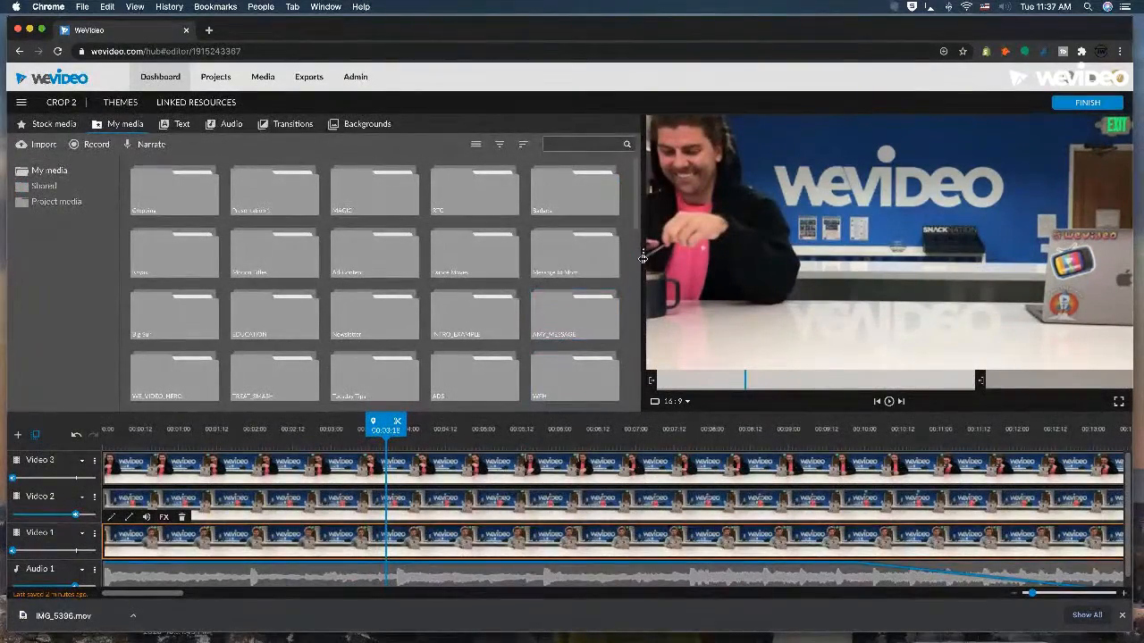
Make the preview smaller to give the timeline more room, and try cropping 142 off the right side of IMG_3908, discarding the change.
{"action": "left_click_drag", "start_coordinate": [648, 251], "coordinate": [721, 252]}
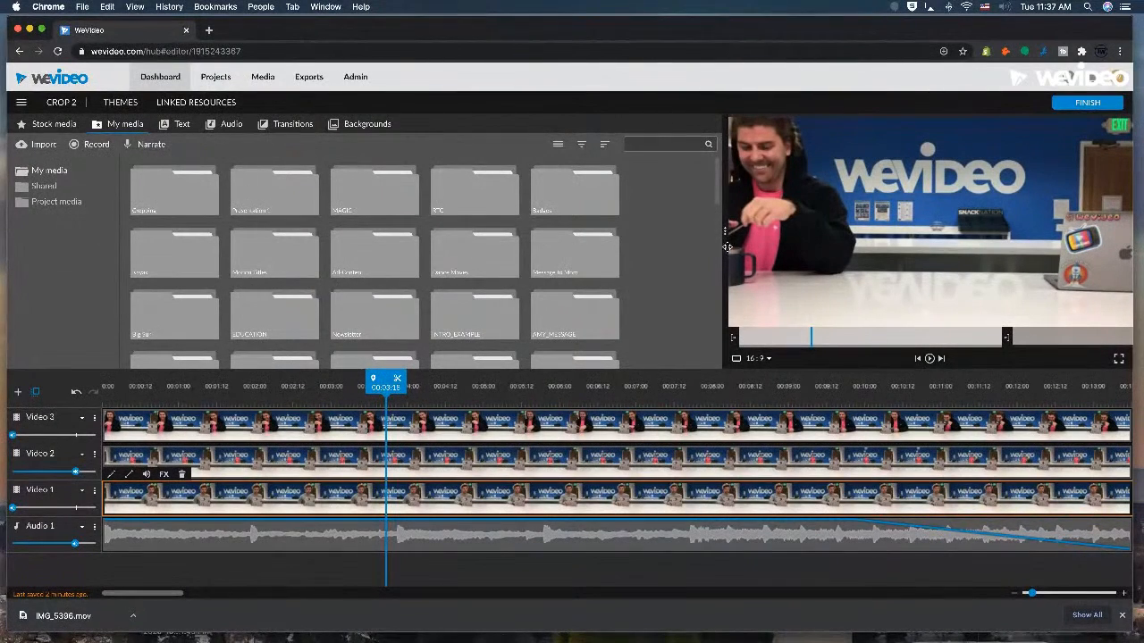
{"action": "double_click", "coordinate": [514, 429]}
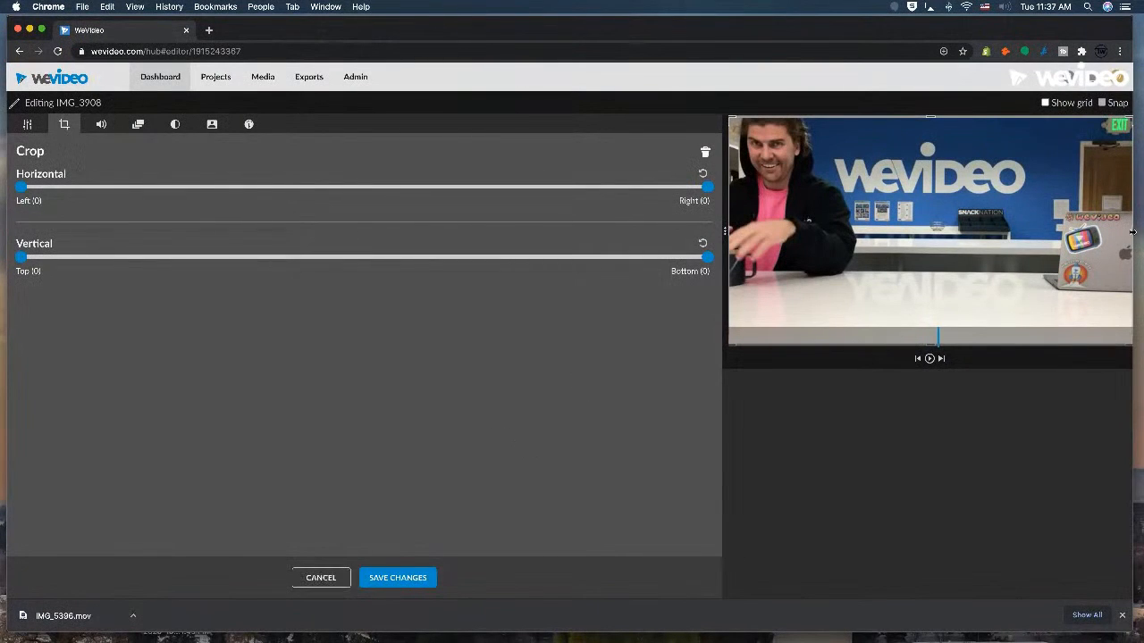
{"action": "left_click_drag", "start_coordinate": [1131, 232], "coordinate": [1118, 231]}
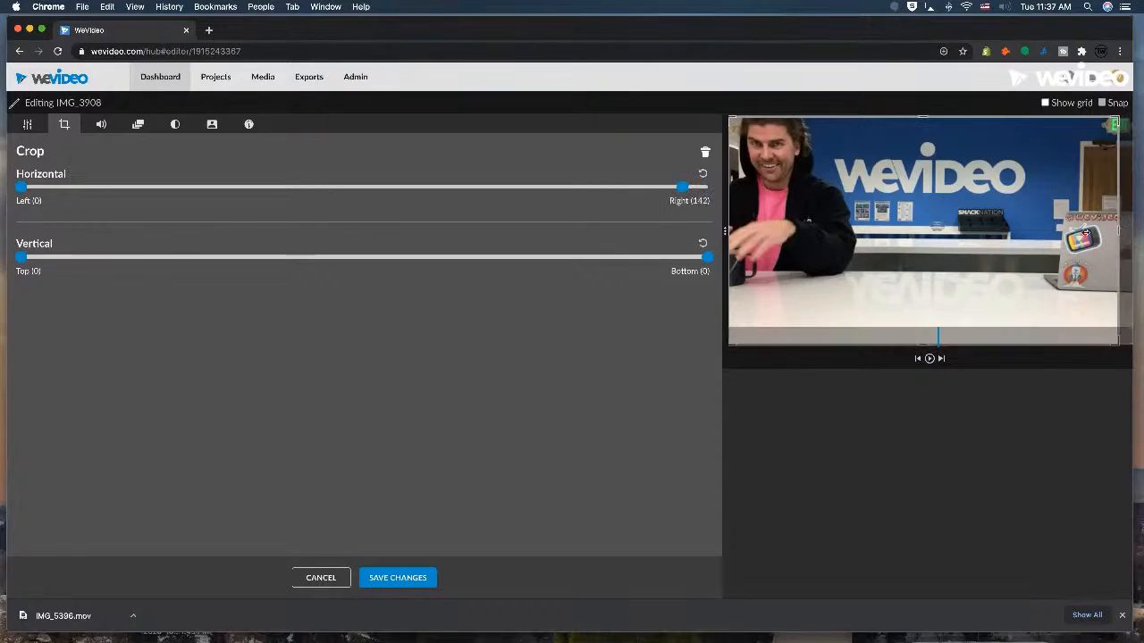
{"action": "left_click", "coordinate": [331, 579]}
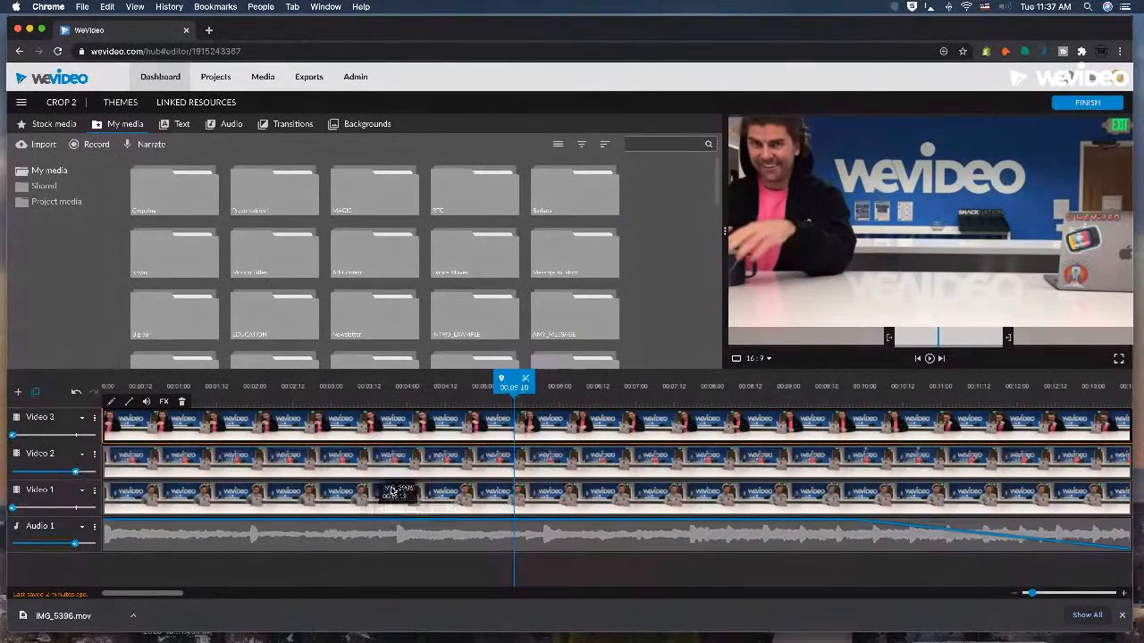
{"action": "left_click", "coordinate": [403, 460]}
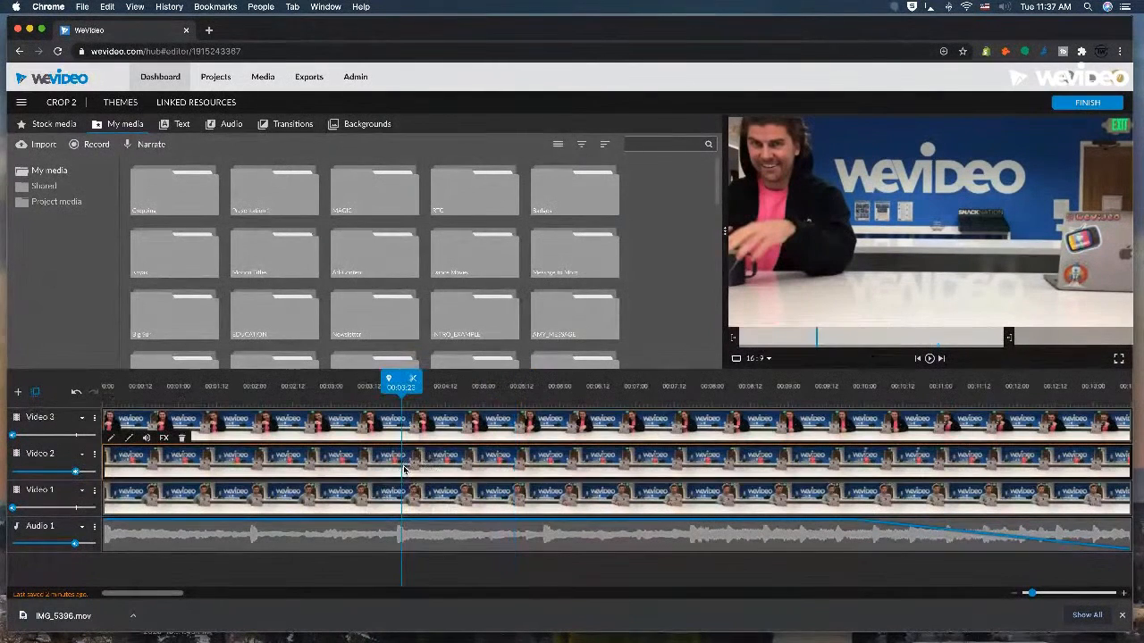
{"action": "double_click", "coordinate": [453, 426]}
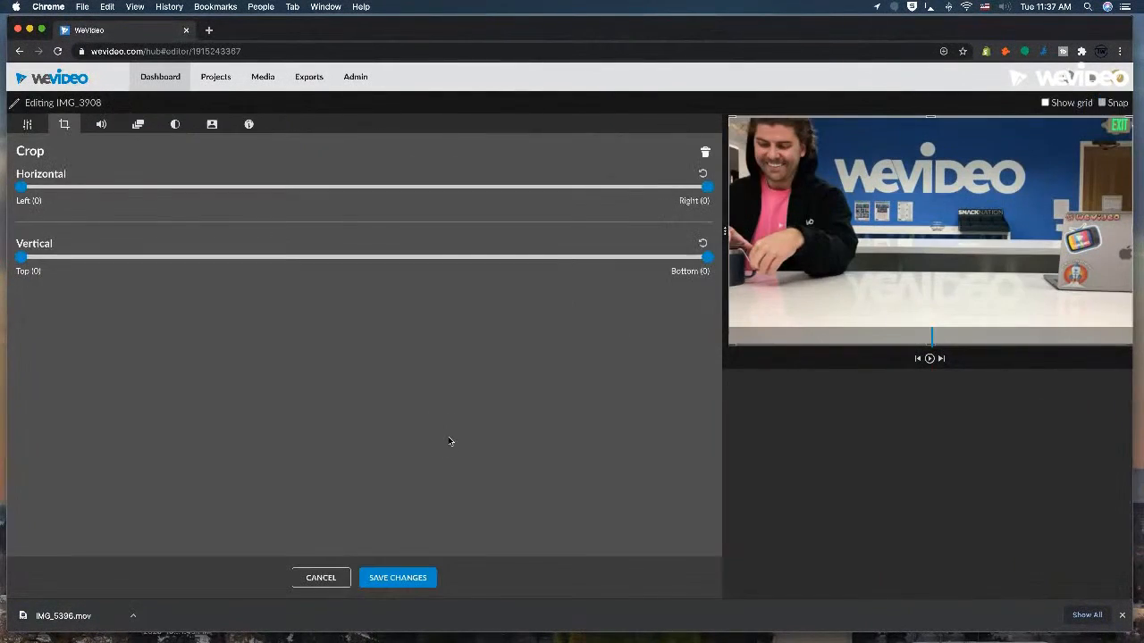
{"action": "left_click", "coordinate": [319, 577]}
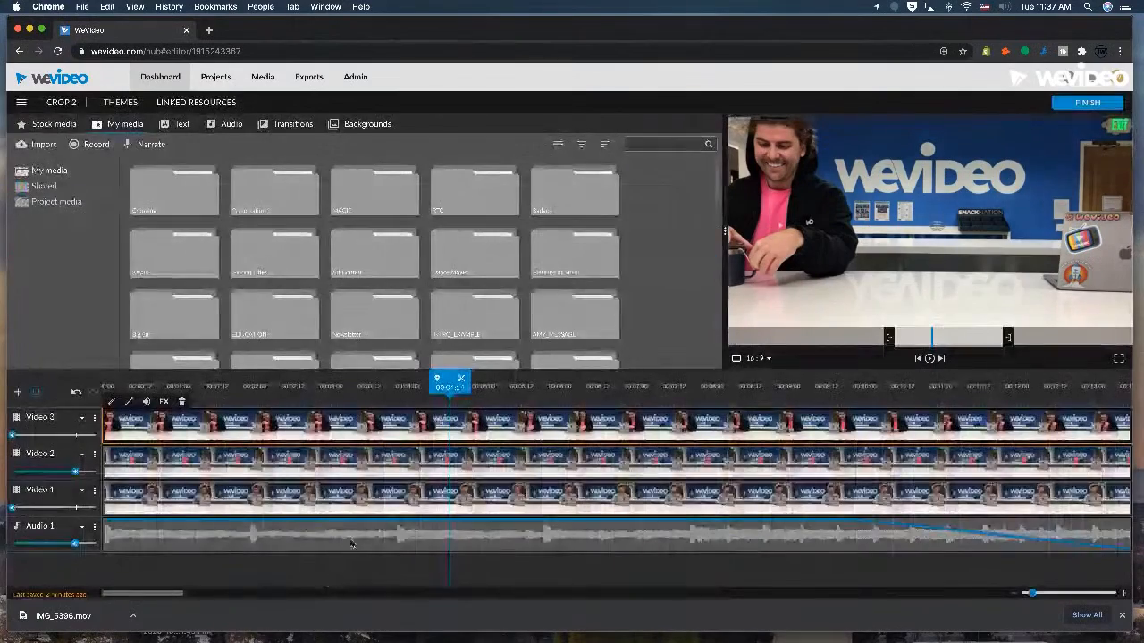
Crop 2530 off the right side of the IMG_3908 clip on Video 3, just beside the man in the hoodie, and save.
{"action": "double_click", "coordinate": [400, 425]}
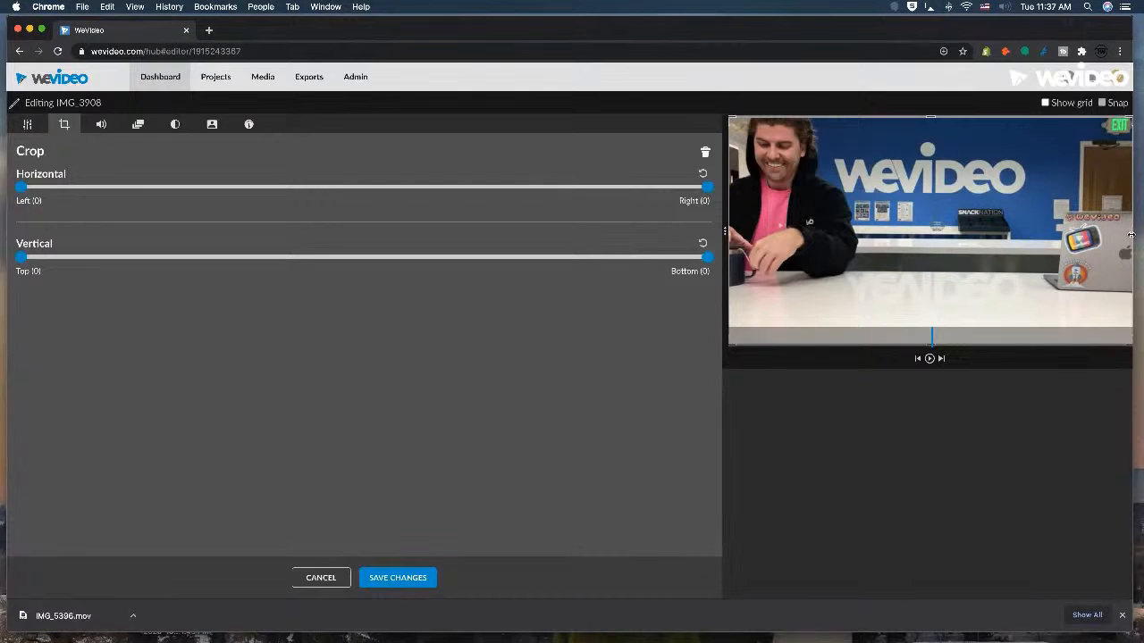
{"action": "left_click_drag", "start_coordinate": [1133, 234], "coordinate": [863, 233]}
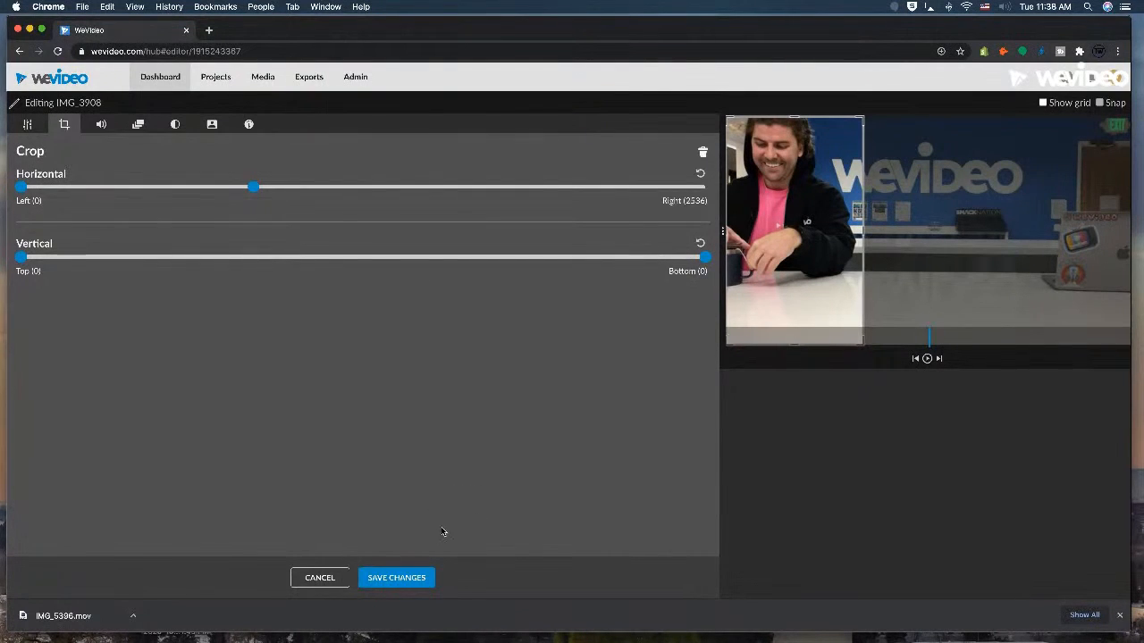
{"action": "left_click_drag", "start_coordinate": [863, 231], "coordinate": [864, 230]}
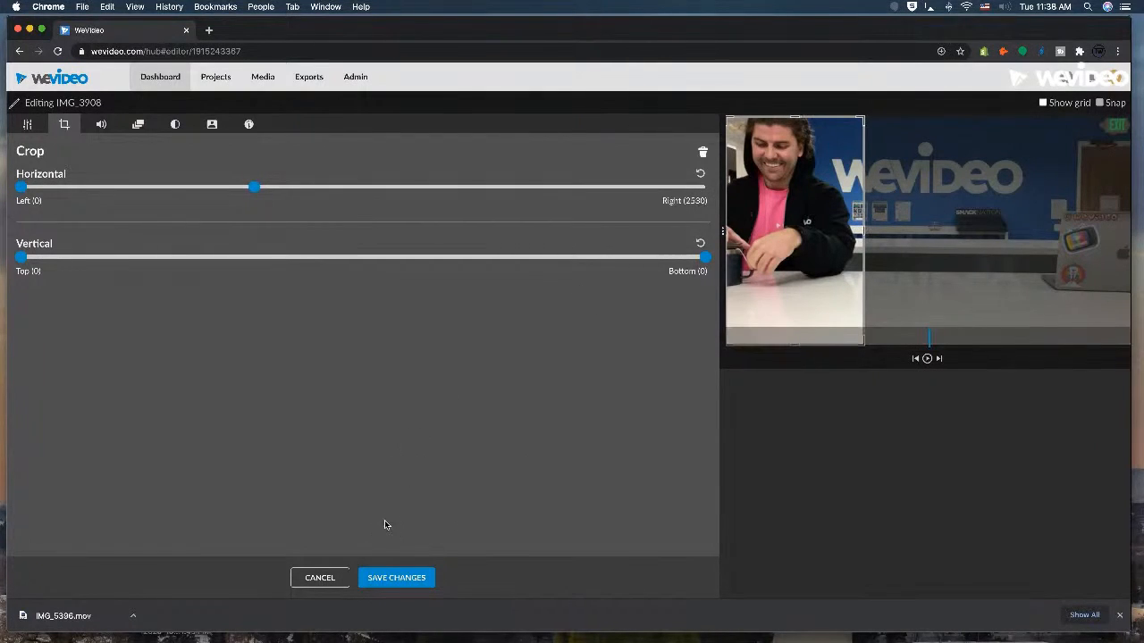
{"action": "left_click", "coordinate": [393, 578]}
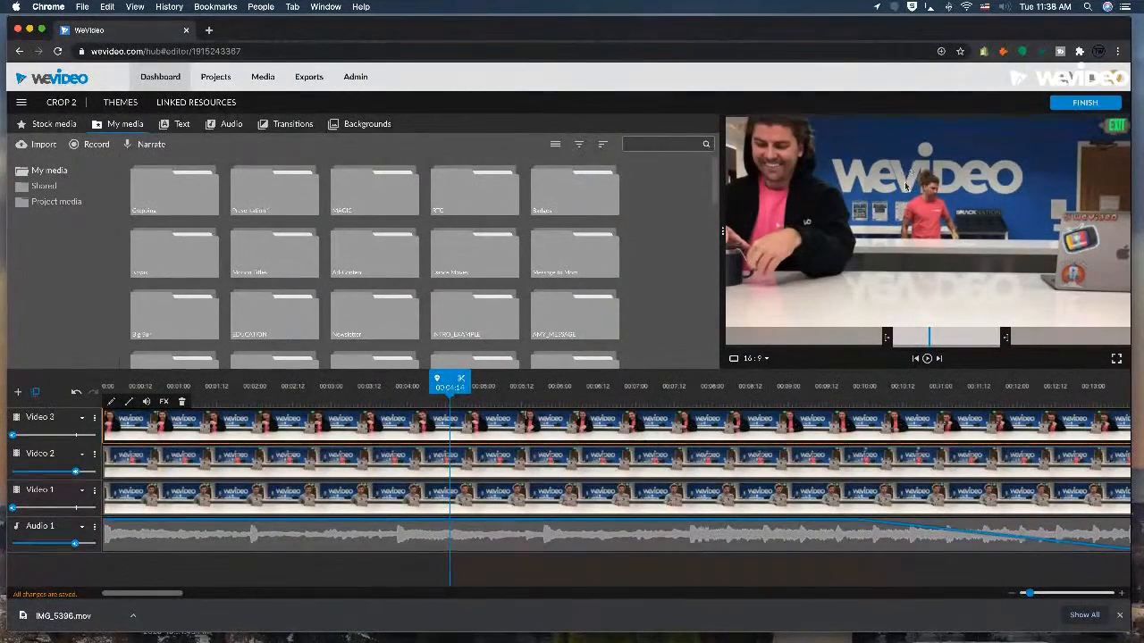
Crop 1096 off the right side of the IMG_3907 clip on Video 2, tighten the crop to 1294, and save.
{"action": "double_click", "coordinate": [626, 451]}
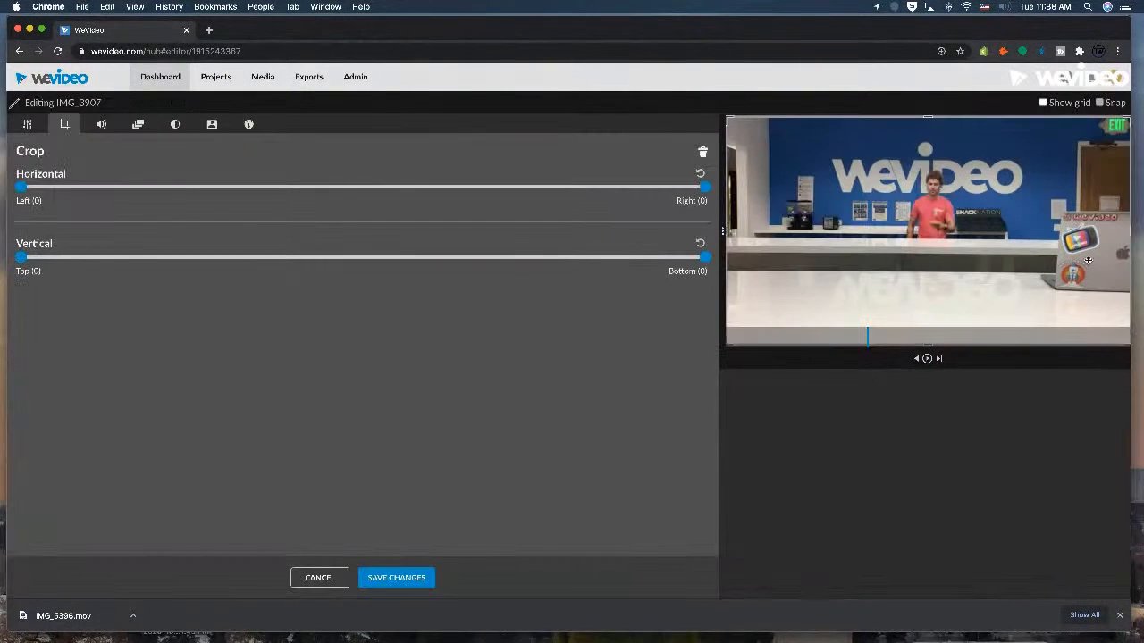
{"action": "left_click_drag", "start_coordinate": [1123, 232], "coordinate": [1001, 233]}
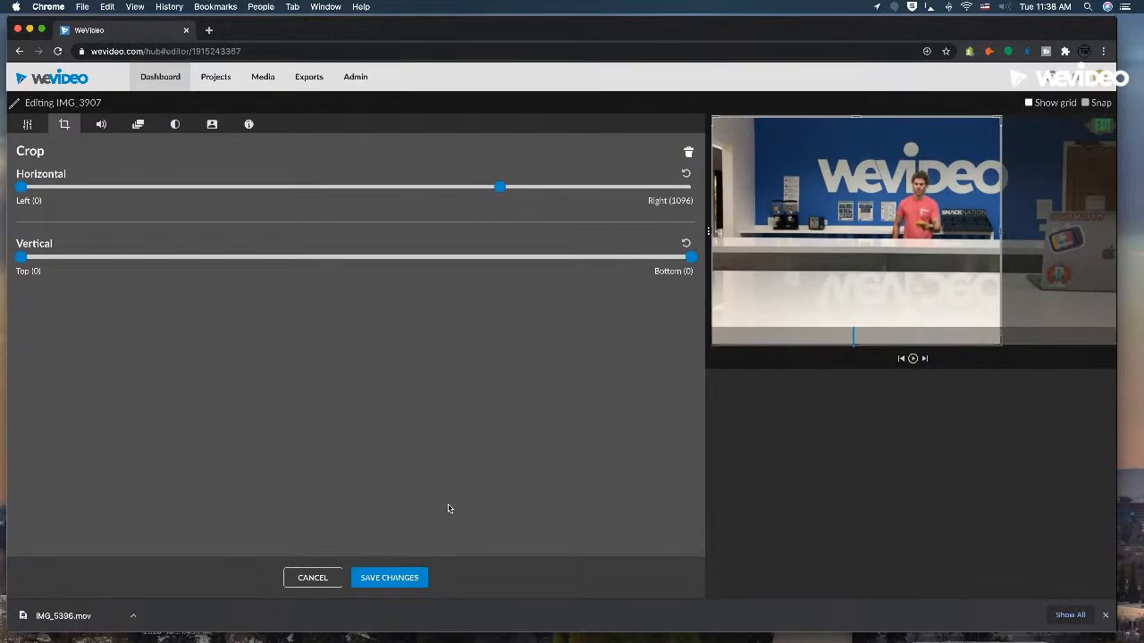
{"action": "left_click", "coordinate": [411, 577]}
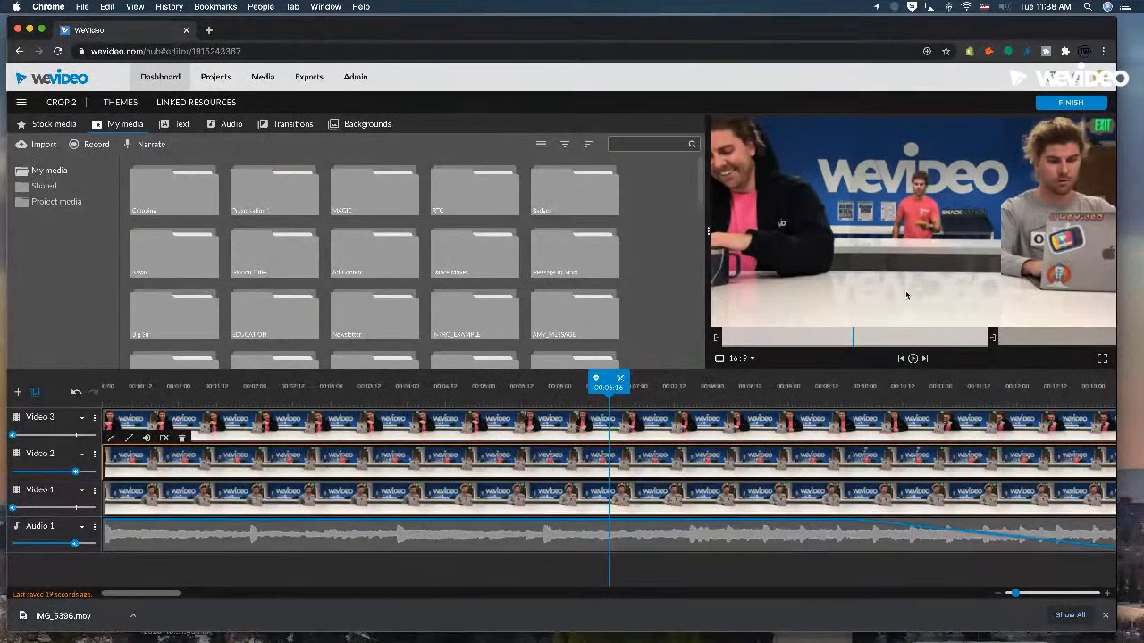
{"action": "double_click", "coordinate": [684, 468]}
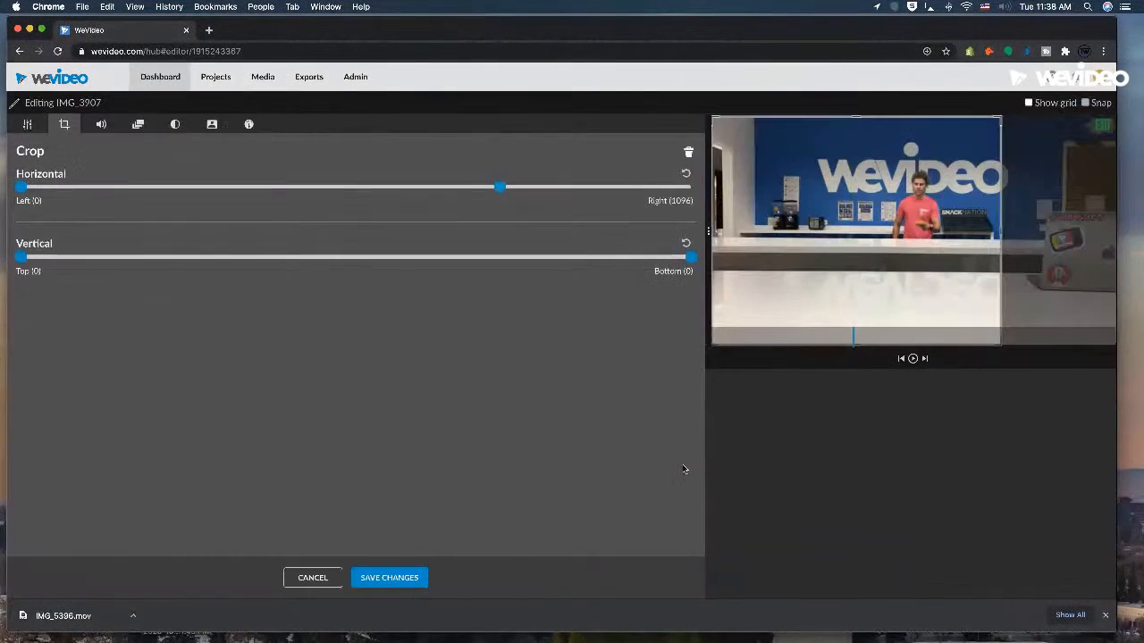
{"action": "left_click_drag", "start_coordinate": [1001, 231], "coordinate": [979, 233]}
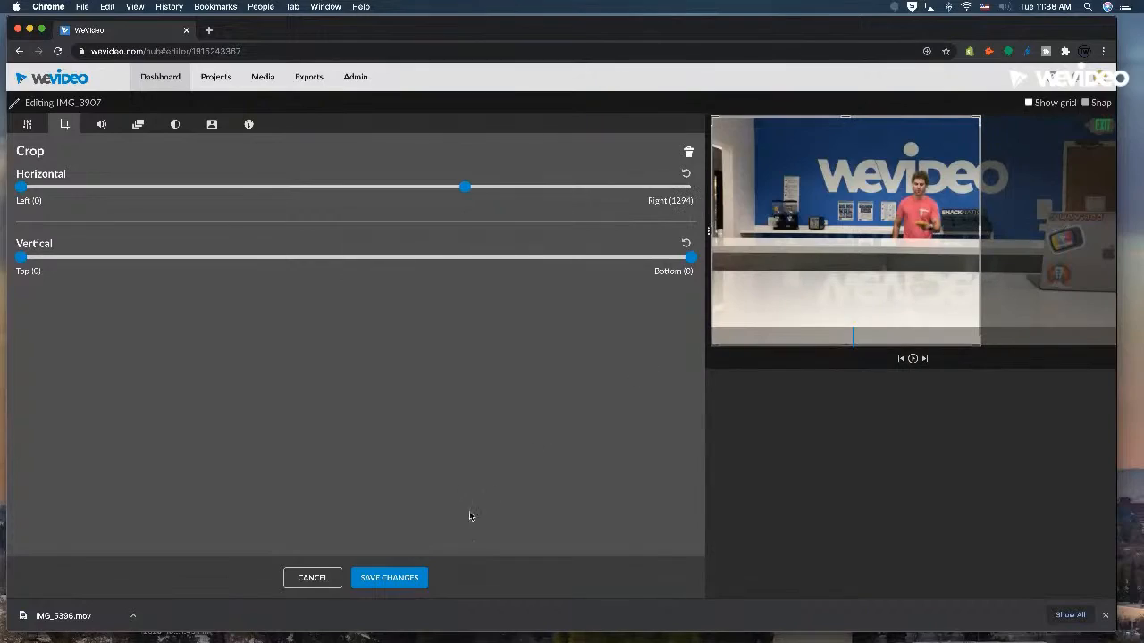
{"action": "left_click", "coordinate": [424, 577]}
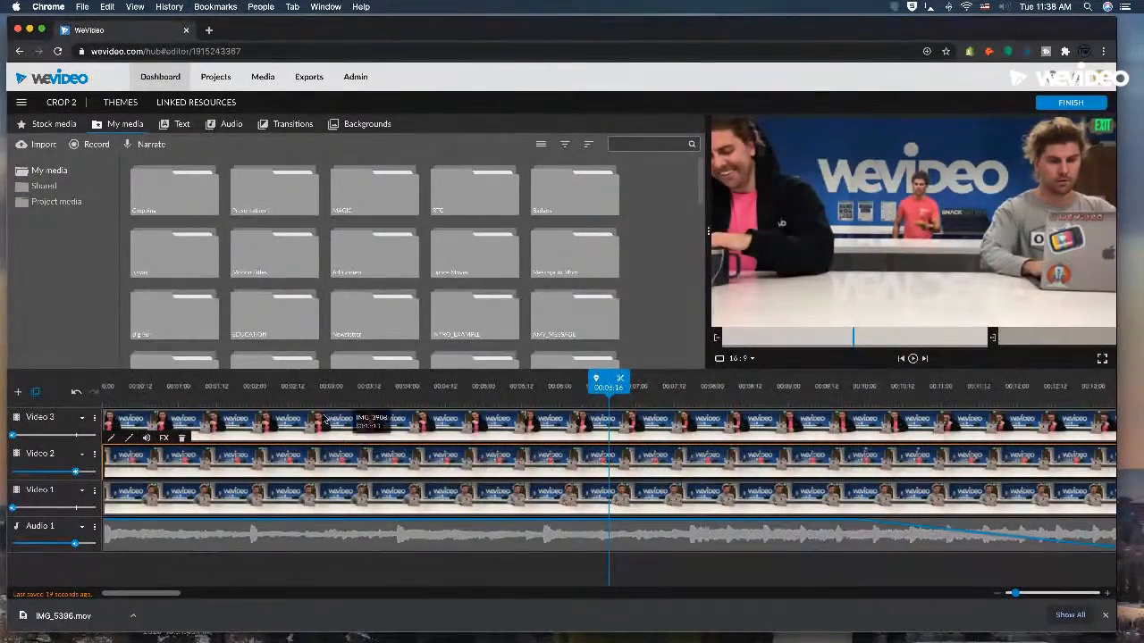
Play the layered composition from the start and at several points along the timeline, and return the playhead to the beginning.
{"action": "left_click_drag", "start_coordinate": [348, 401], "coordinate": [22, 406]}
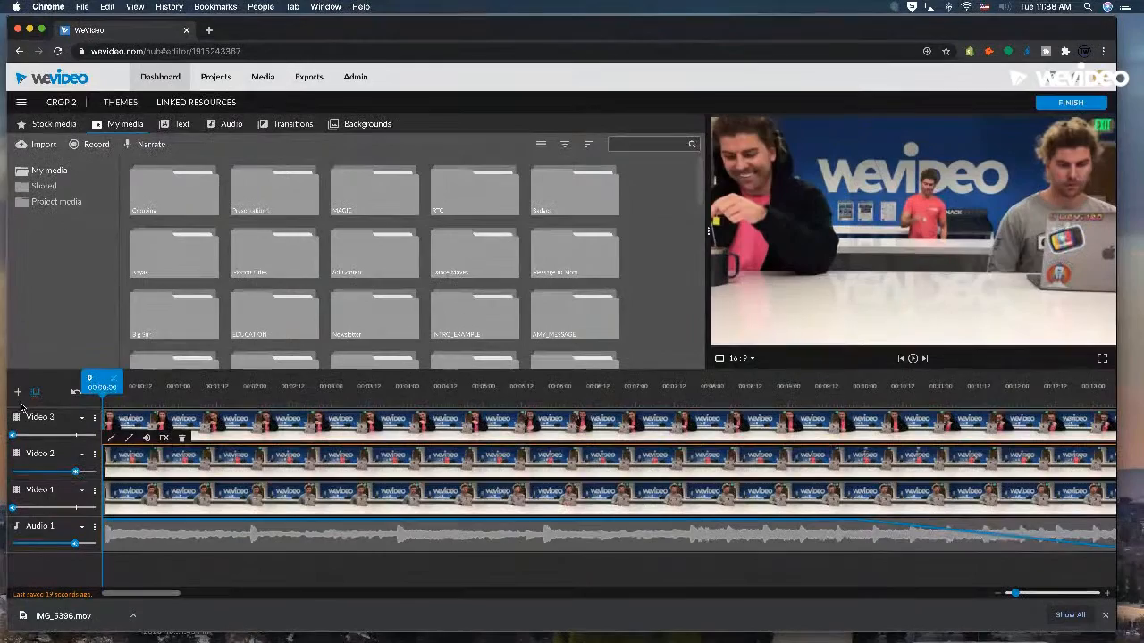
{"action": "key", "text": "space"}
{"action": "key", "text": "space"}
{"action": "left_click_drag", "start_coordinate": [190, 410], "coordinate": [552, 401]}
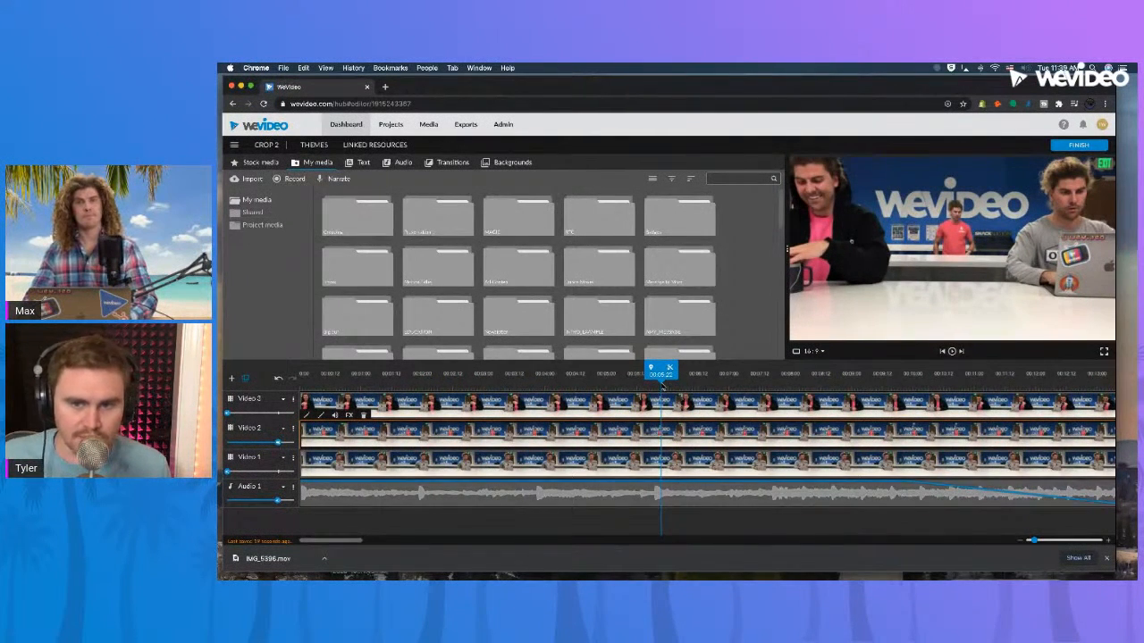
{"action": "key", "text": "space"}
{"action": "key", "text": "space"}
{"action": "left_click", "coordinate": [722, 379]}
{"action": "key", "text": "space"}
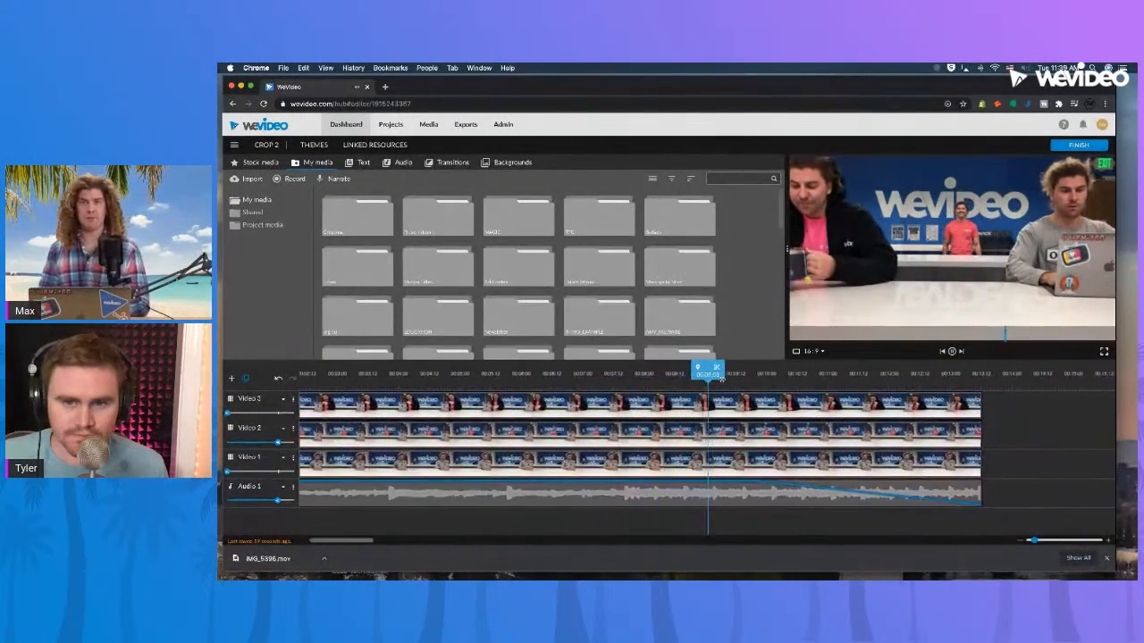
{"action": "left_click_drag", "start_coordinate": [682, 381], "coordinate": [291, 372]}
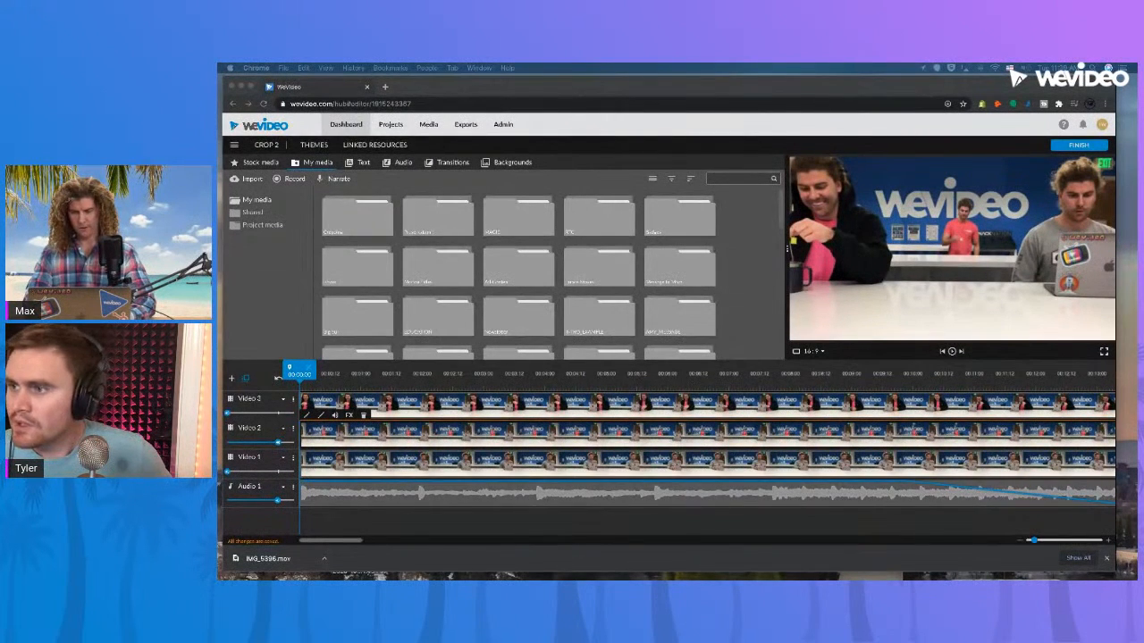
Open the Cropping project from the recent edits and play the two stacked office clips, stopping before they end.
{"action": "left_click", "coordinate": [347, 124]}
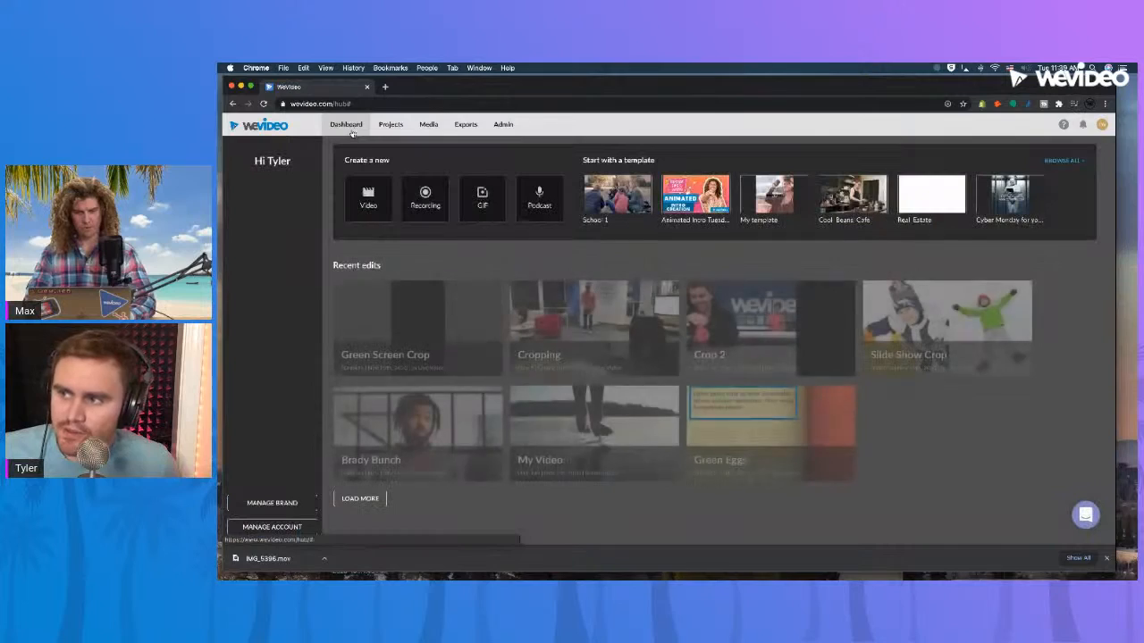
{"action": "left_click", "coordinate": [647, 372]}
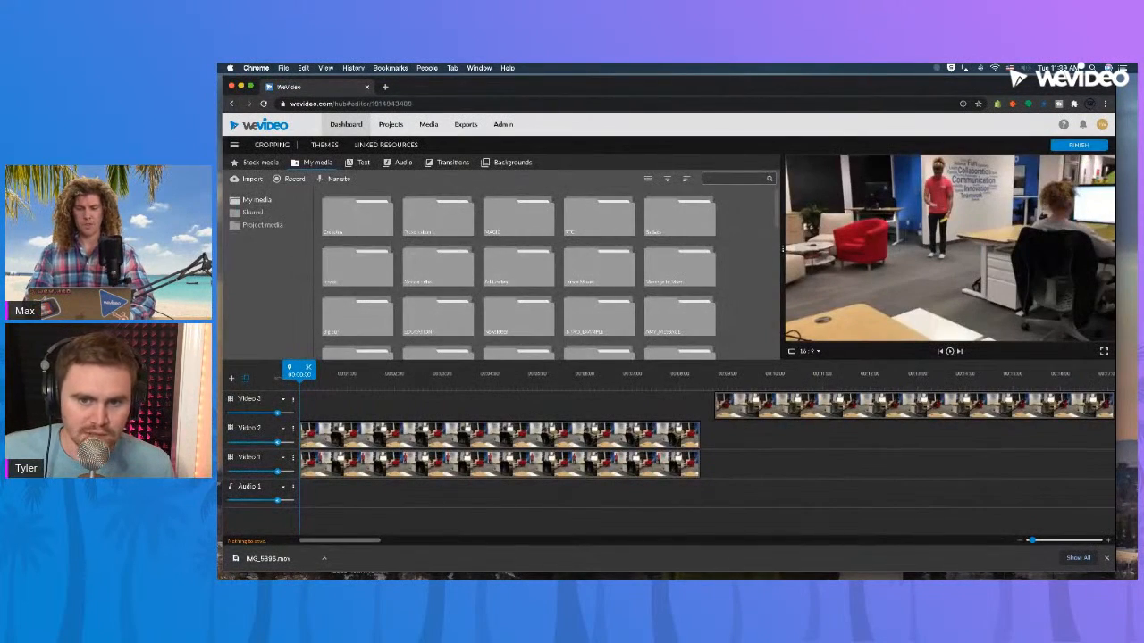
{"action": "key", "text": "space"}
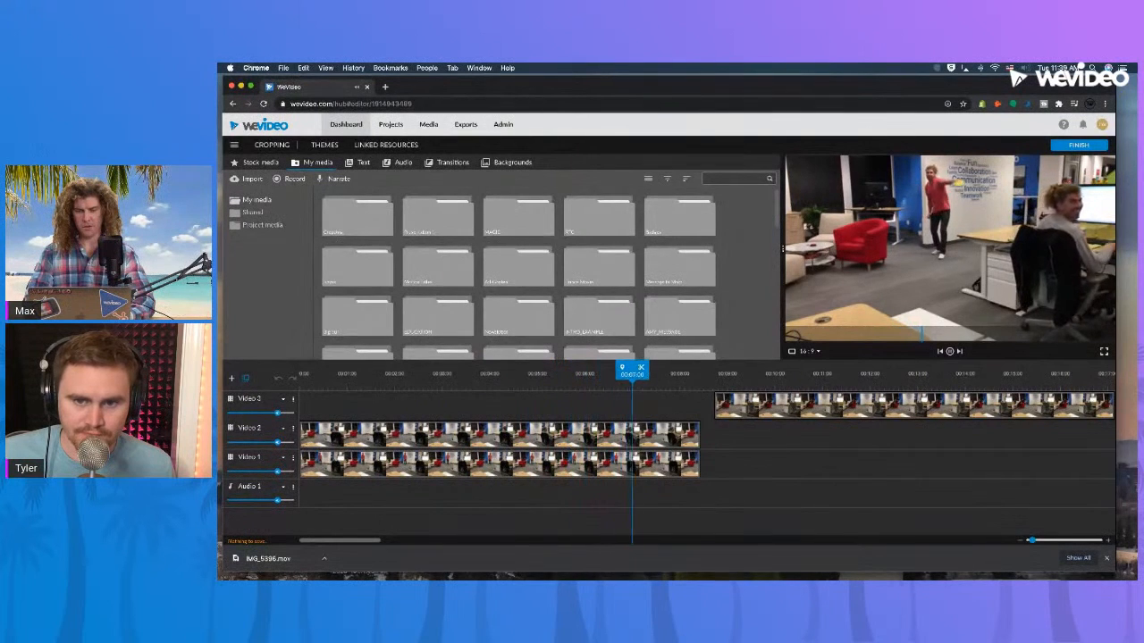
{"action": "key", "text": "space"}
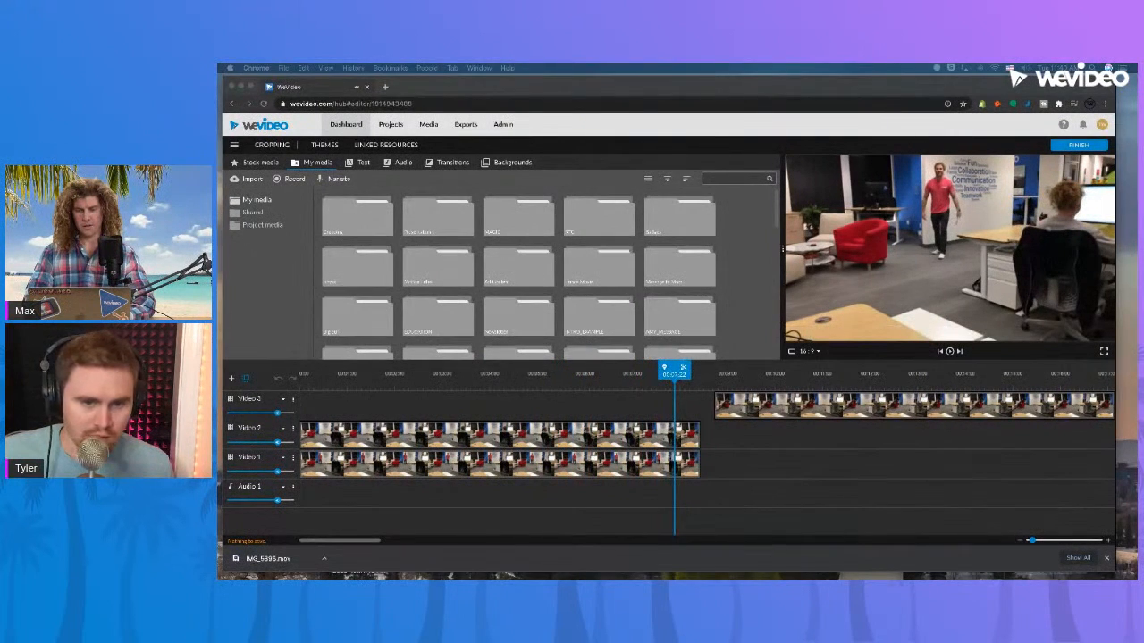
Move the Video 3 clip to the start of the timeline to line up with the lower clips, and preview the layered shot.
{"action": "left_click", "coordinate": [784, 406]}
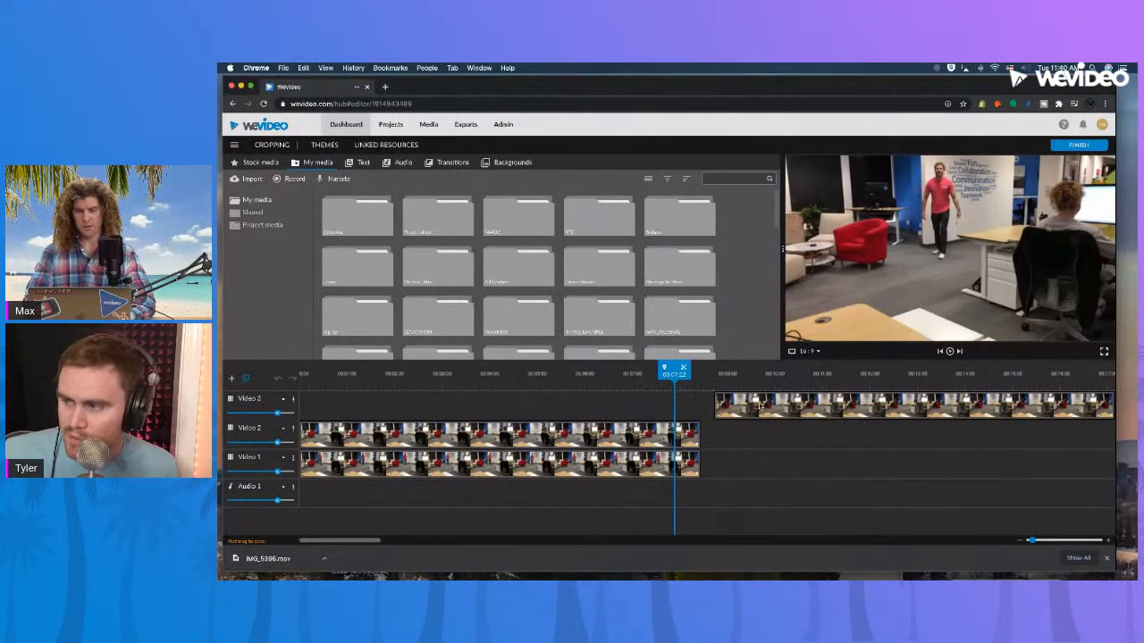
{"action": "left_click_drag", "start_coordinate": [784, 407], "coordinate": [369, 406]}
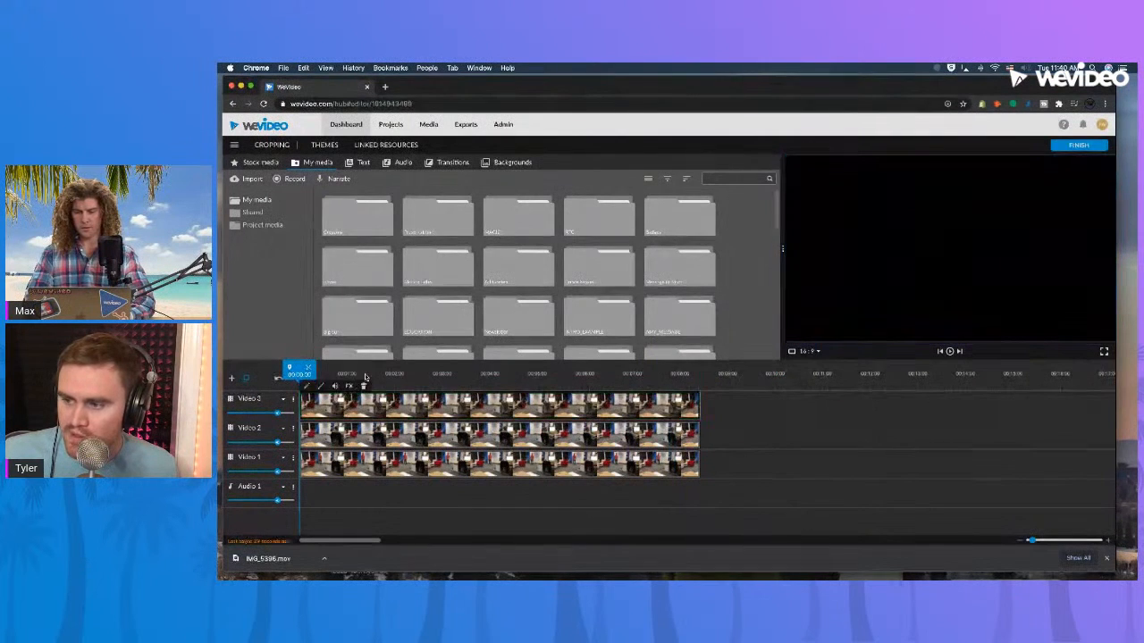
{"action": "left_click", "coordinate": [412, 373]}
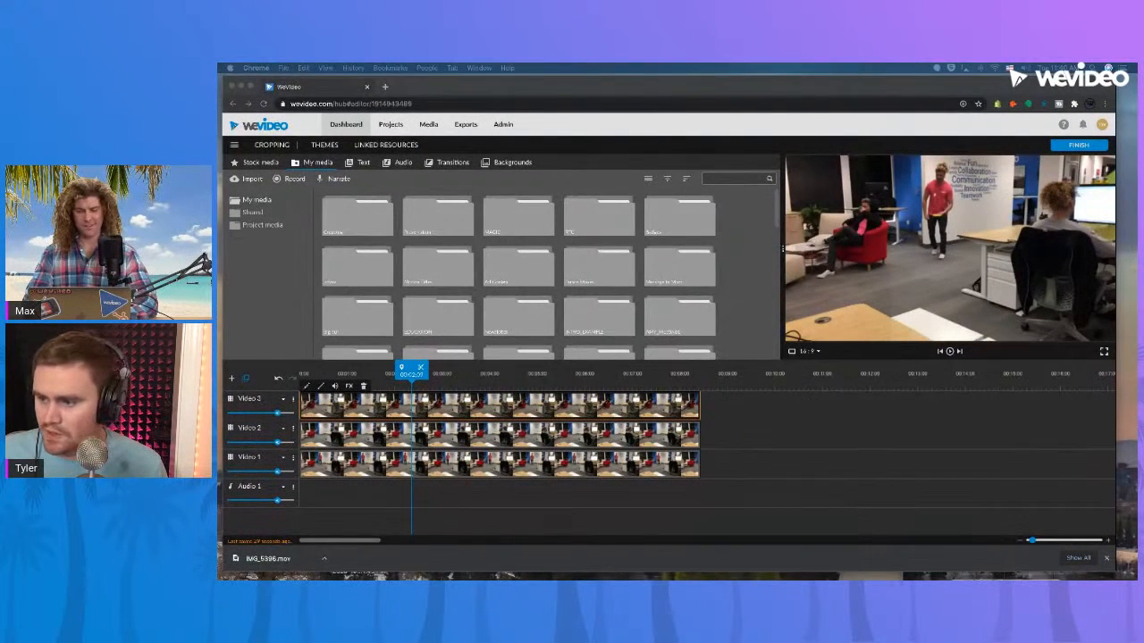
Shift the Video 3 clip along its track so that it starts at 00:05:13, overlapping the end of the lower clips.
{"action": "left_click", "coordinate": [615, 411]}
{"action": "left_click_drag", "start_coordinate": [425, 410], "coordinate": [613, 409]}
{"action": "left_click_drag", "start_coordinate": [410, 380], "coordinate": [341, 379]}
{"action": "left_click_drag", "start_coordinate": [664, 412], "coordinate": [738, 412]}
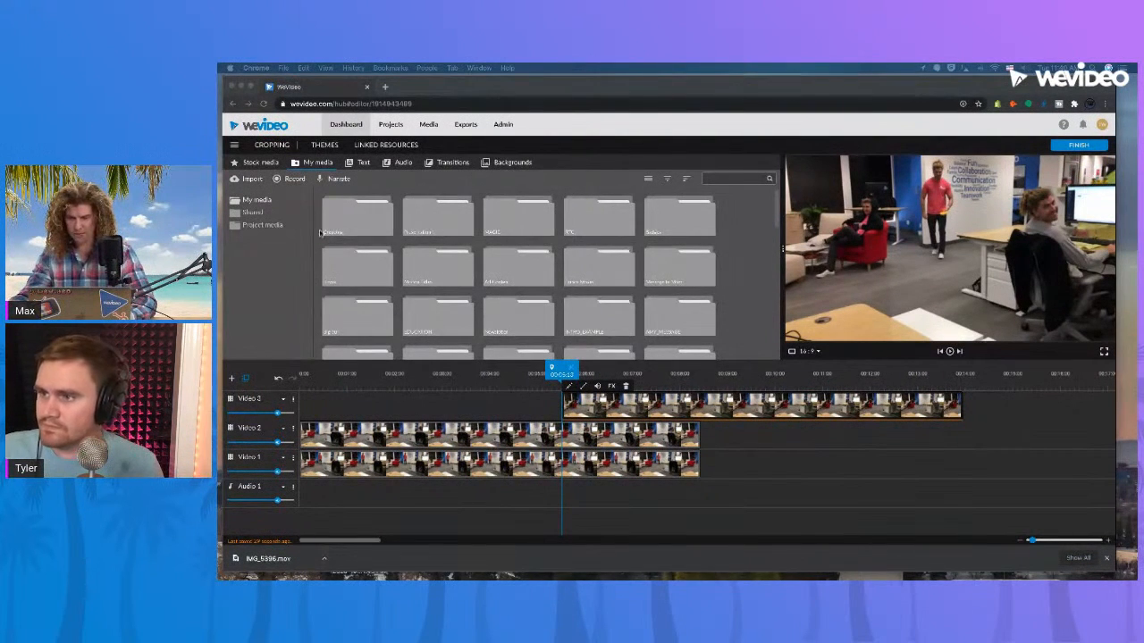
Enlarge the preview, switch the media library to list view, and return it to the thumbnail grid.
{"action": "left_click", "coordinate": [343, 127]}
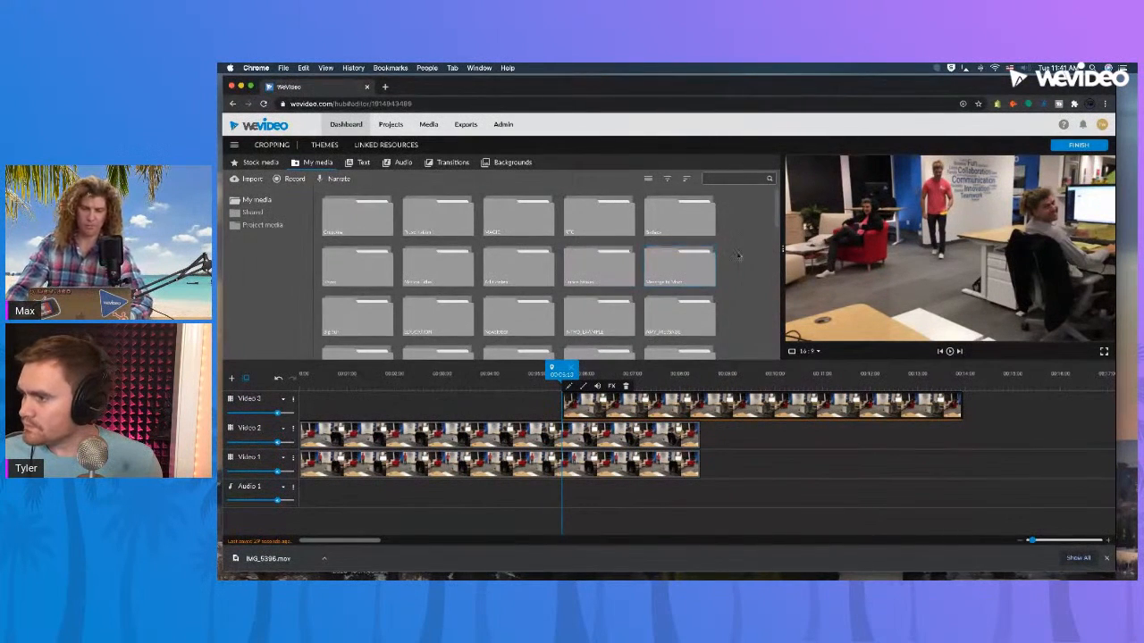
{"action": "left_click_drag", "start_coordinate": [779, 250], "coordinate": [751, 264]}
{"action": "left_click", "coordinate": [618, 179]}
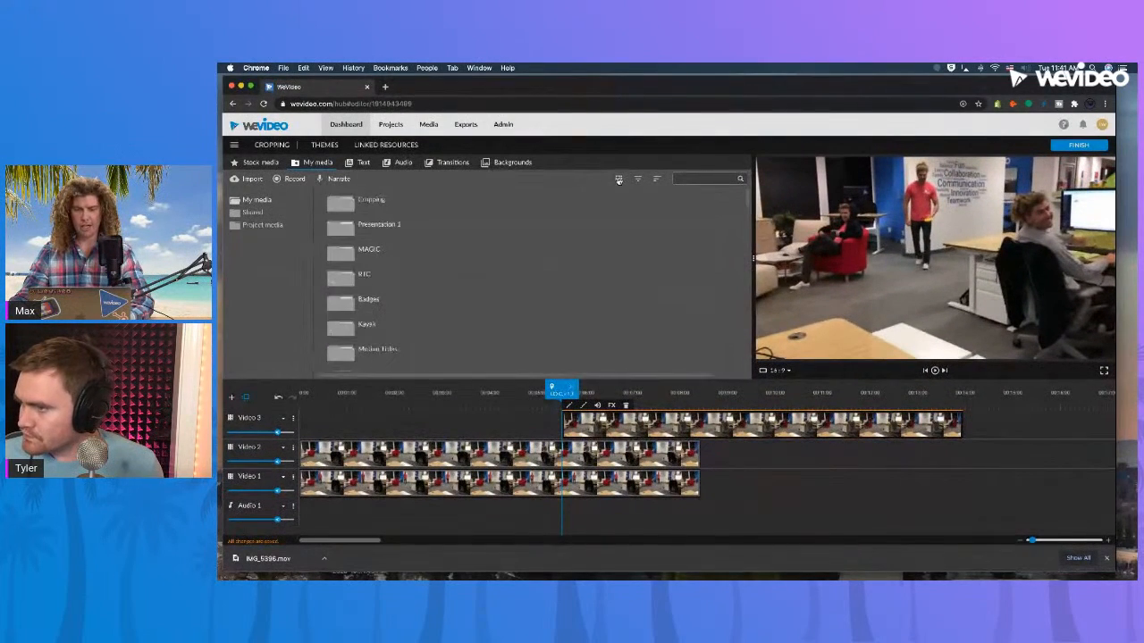
{"action": "left_click", "coordinate": [639, 181]}
{"action": "left_click", "coordinate": [620, 179]}
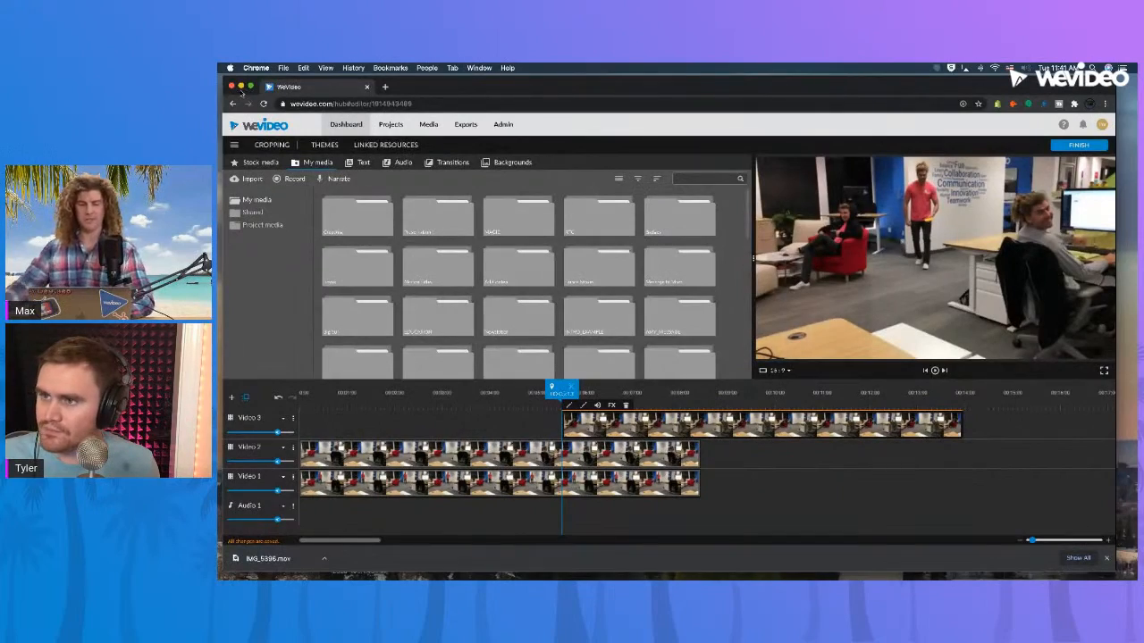
{"action": "mouse_move", "coordinate": [220, 79]}
{"action": "left_mouse_down"}
{"action": "mouse_move", "coordinate": [464, 140]}
{"action": "mouse_move", "coordinate": [478, 170]}
{"action": "mouse_move", "coordinate": [555, 161]}
{"action": "mouse_move", "coordinate": [558, 145]}
{"action": "mouse_move", "coordinate": [601, 136]}
{"action": "mouse_move", "coordinate": [226, 77]}
{"action": "left_mouse_up"}
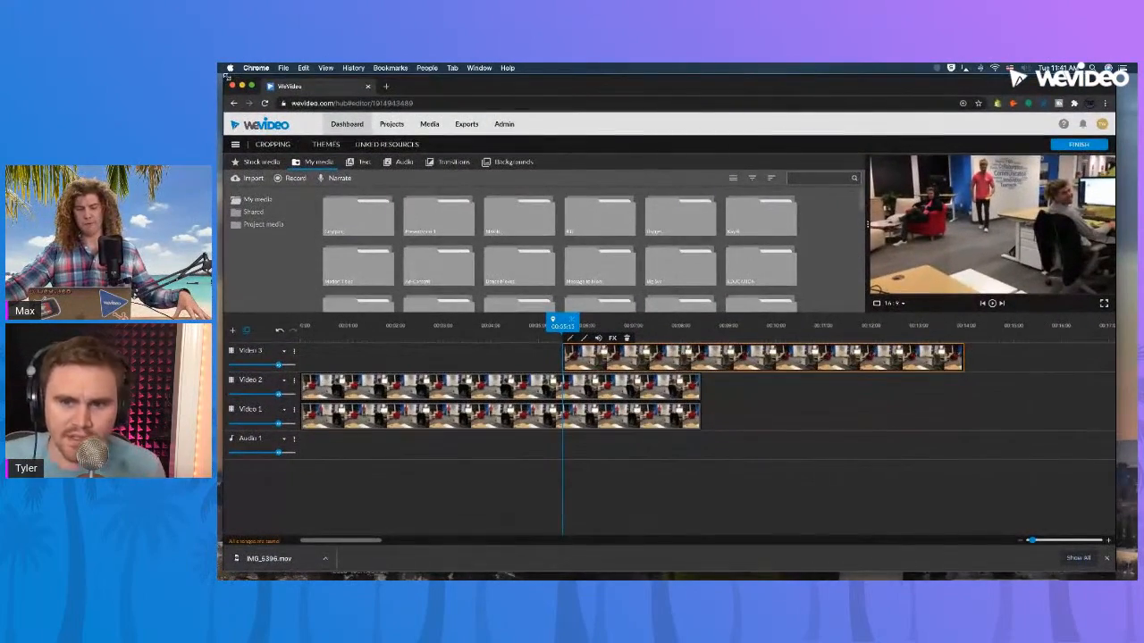
{"action": "scroll", "coordinate": [733, 268], "scroll_direction": "down", "scroll_amount": 5}
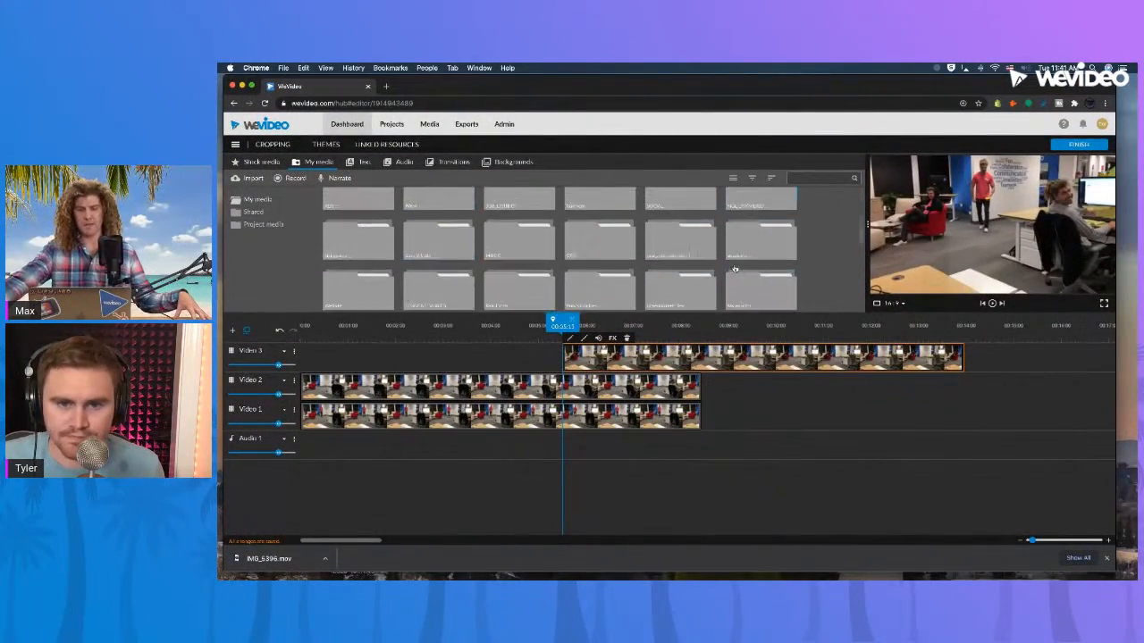
{"action": "scroll", "coordinate": [734, 269], "scroll_direction": "up", "scroll_amount": 5}
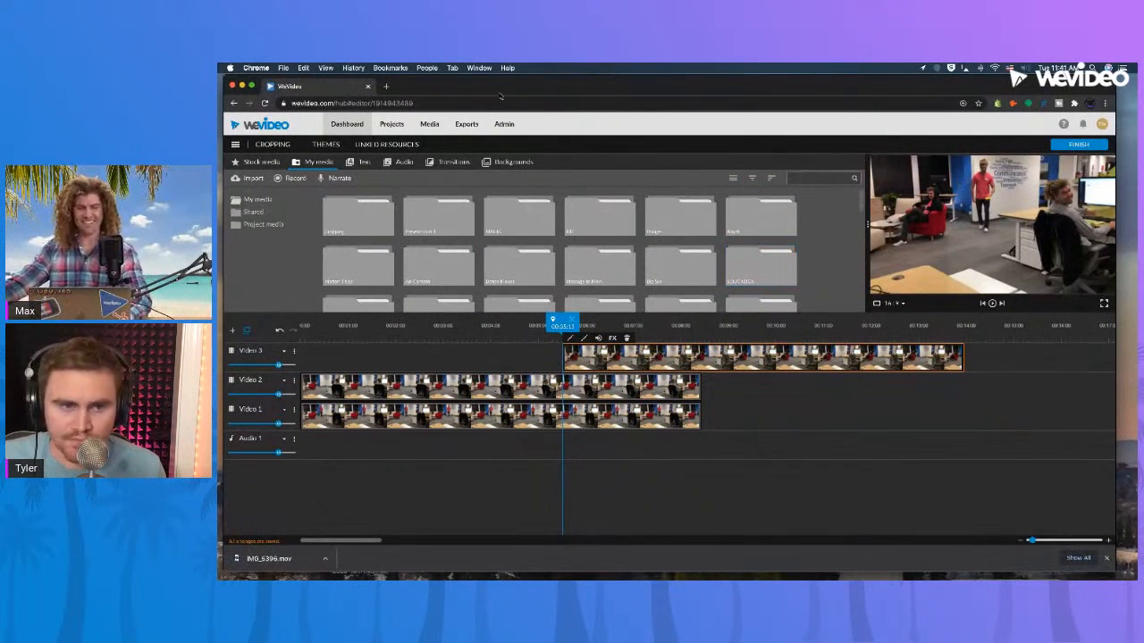
{"action": "mouse_move", "coordinate": [224, 77]}
{"action": "left_mouse_down"}
{"action": "mouse_move", "coordinate": [257, 95]}
{"action": "mouse_move", "coordinate": [224, 79]}
{"action": "left_mouse_up"}
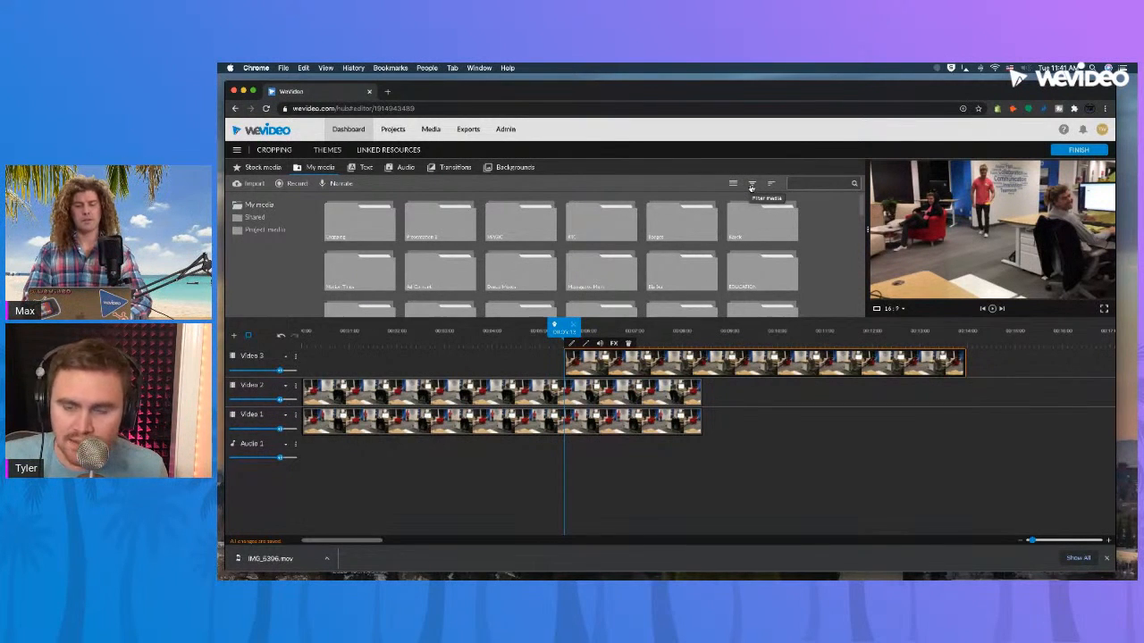
Zoom the page in three levels, browse the media folders in list view, and switch back to the thumbnail grid.
{"action": "key", "text": "super+plus"}
{"action": "key", "text": "super+plus"}
{"action": "key", "text": "super+plus"}
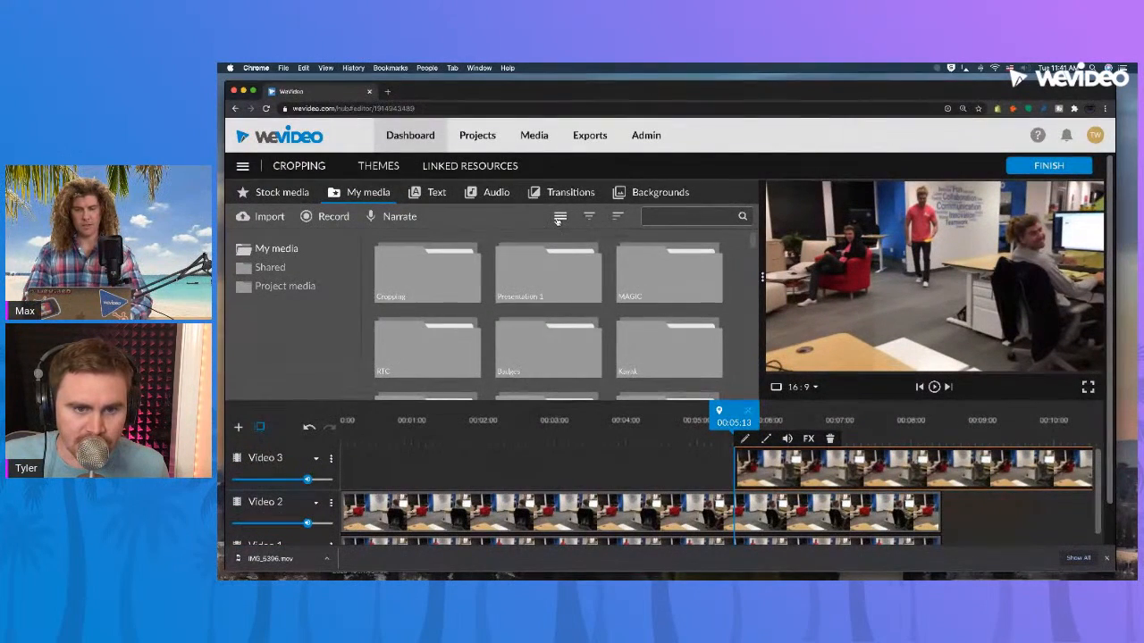
{"action": "left_click", "coordinate": [558, 220]}
{"action": "left_click", "coordinate": [560, 217]}
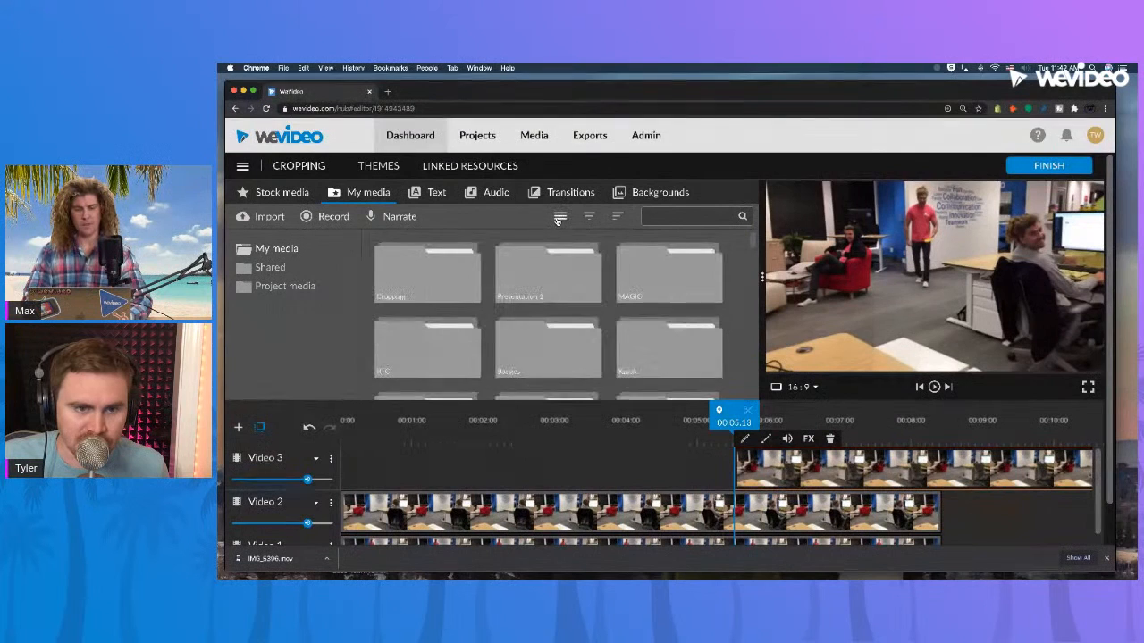
{"action": "left_click", "coordinate": [559, 217]}
{"action": "scroll", "coordinate": [524, 288], "scroll_direction": "up", "scroll_amount": 5}
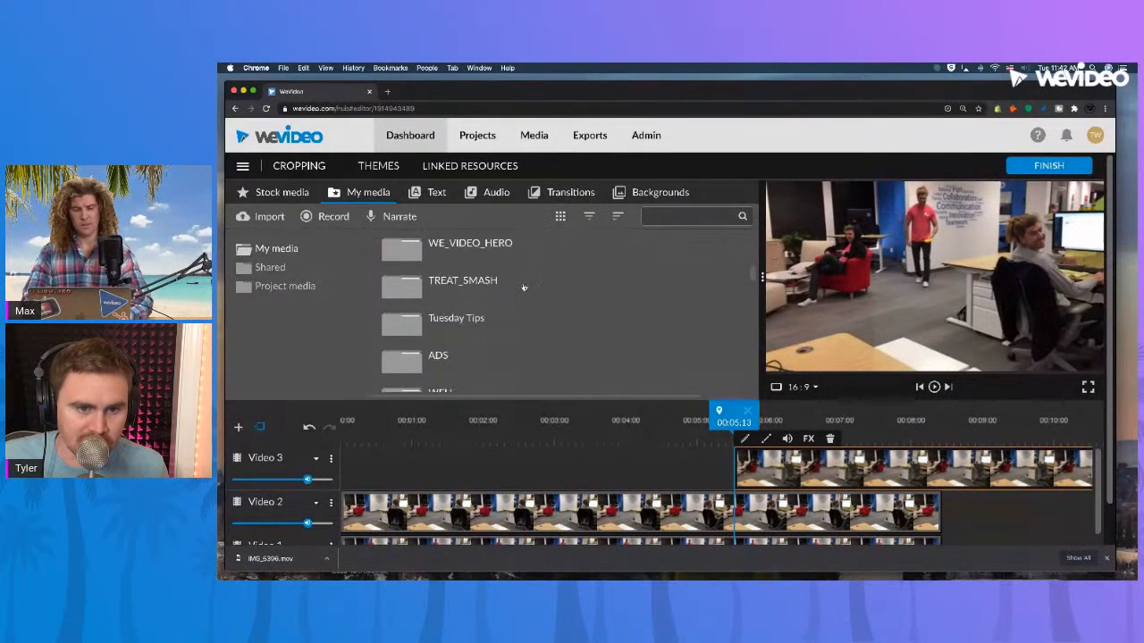
{"action": "left_click", "coordinate": [559, 216]}
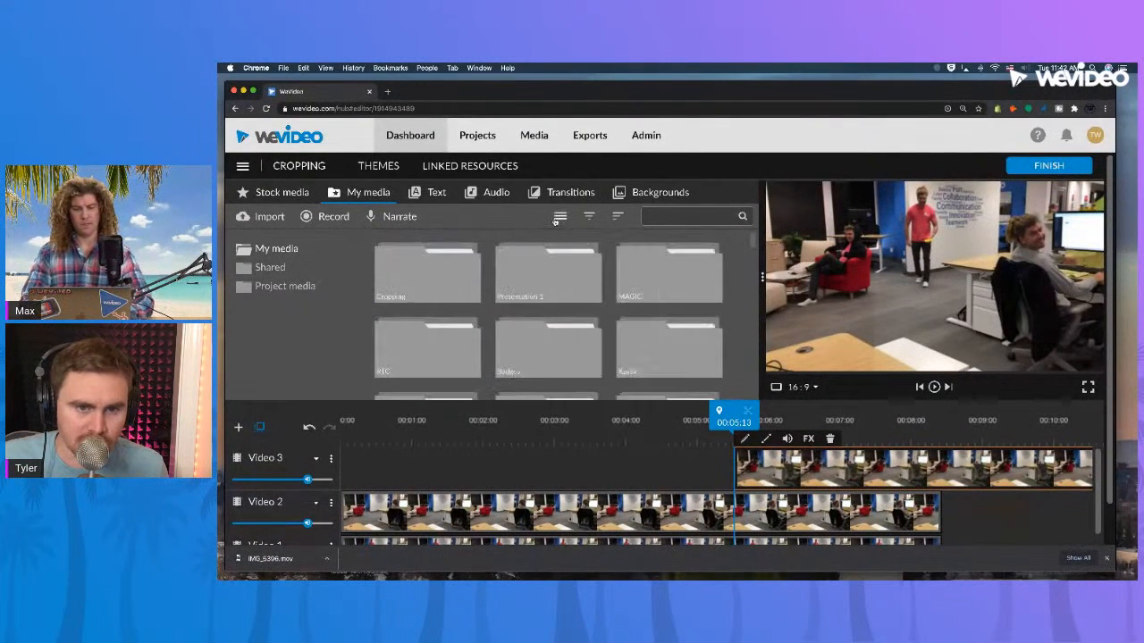
{"action": "scroll", "coordinate": [581, 313], "scroll_direction": "down", "scroll_amount": 5}
{"action": "scroll", "coordinate": [580, 313], "scroll_direction": "up", "scroll_amount": 5}
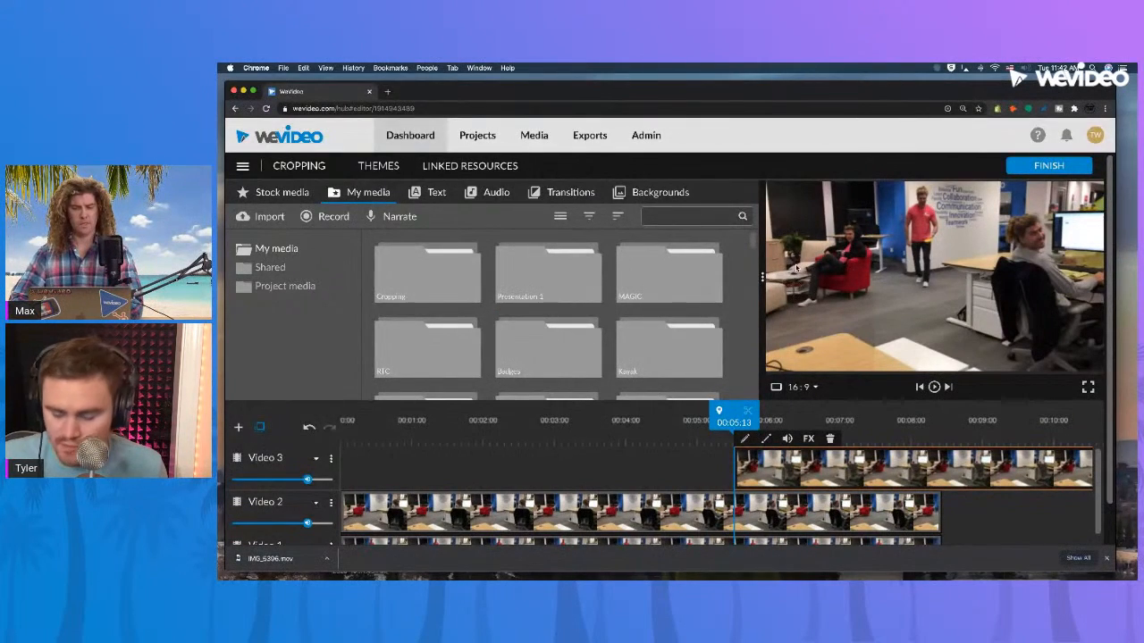
Reduce the page zoom to 125%, enlarge the preview, and bring the page back to its normal zoom.
{"action": "key", "text": "super+minus"}
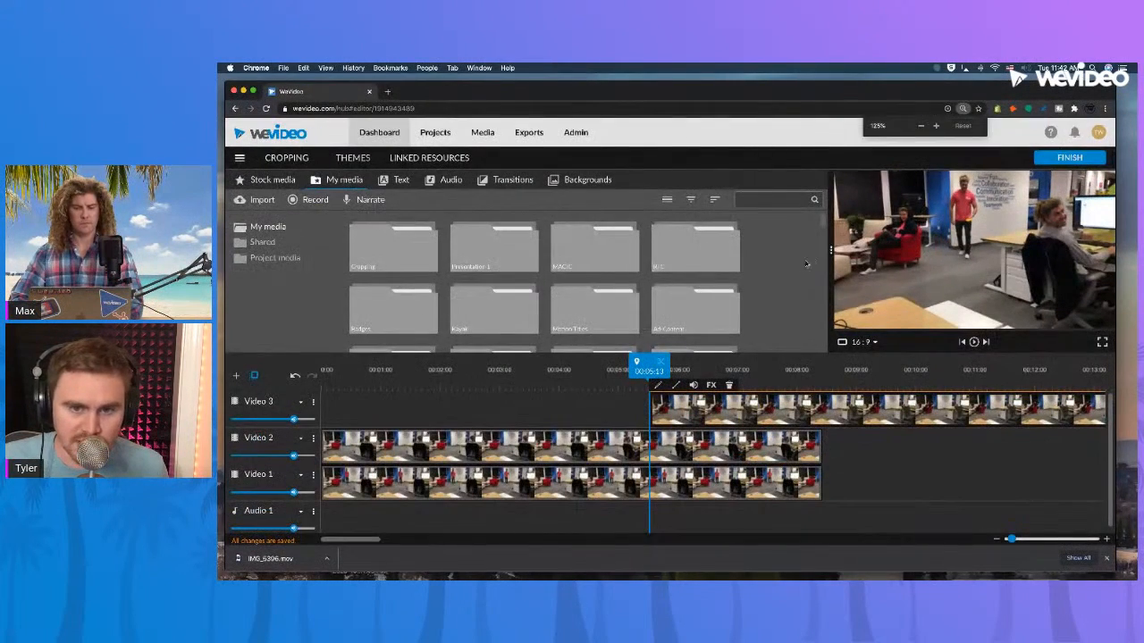
{"action": "left_click_drag", "start_coordinate": [829, 251], "coordinate": [760, 268]}
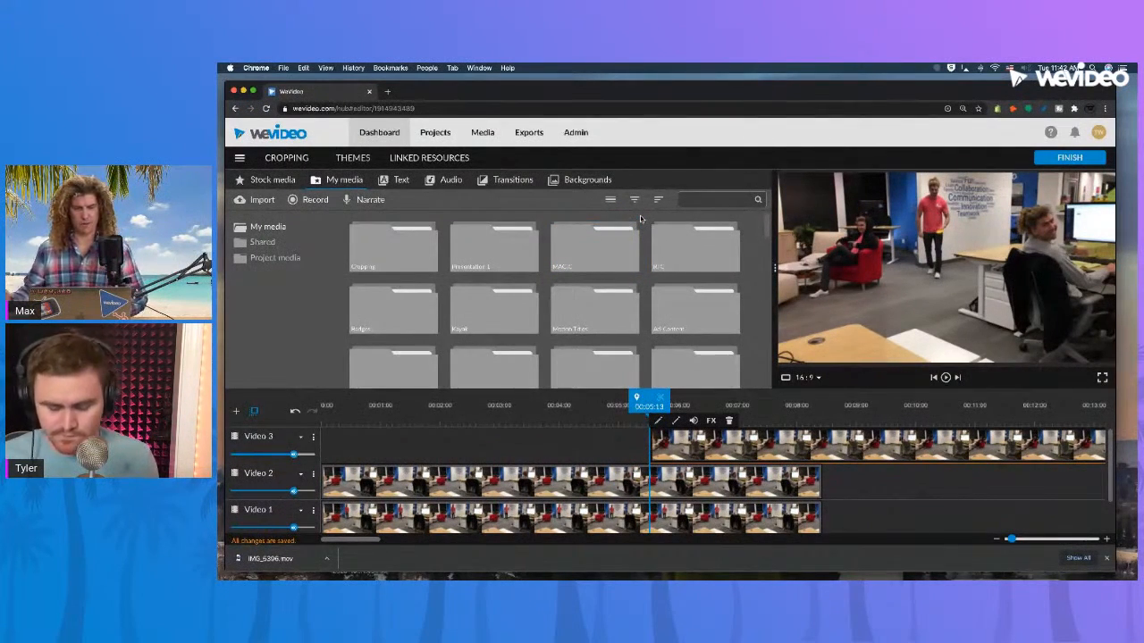
{"action": "key", "text": "super+minus"}
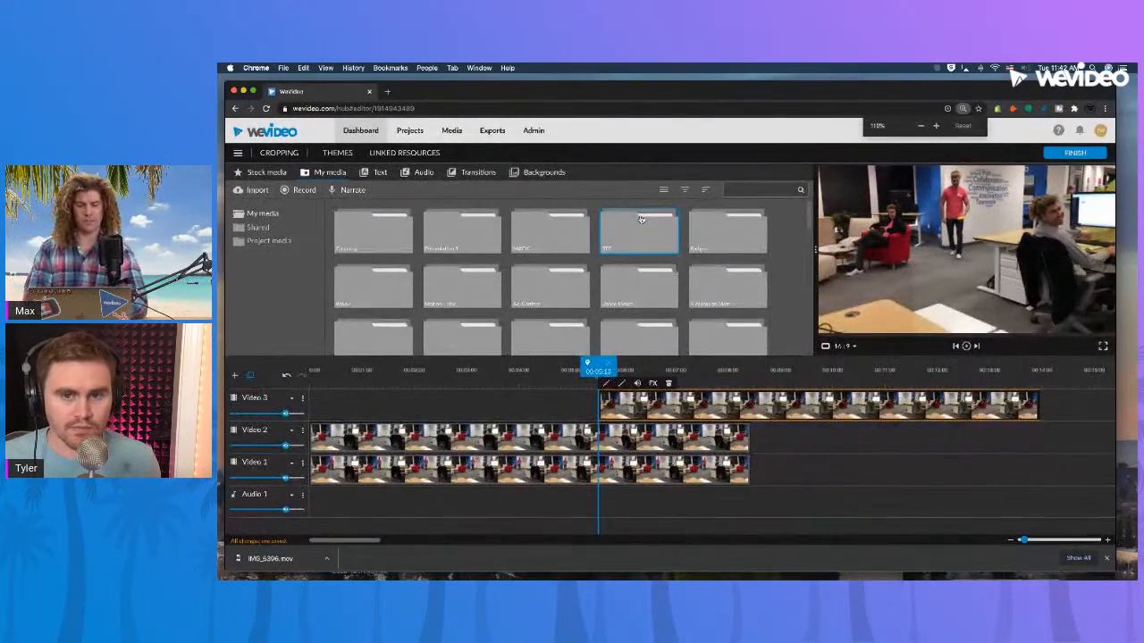
{"action": "key", "text": "super+minus"}
{"action": "key", "text": "super+equal"}
{"action": "key", "text": "super+equal"}
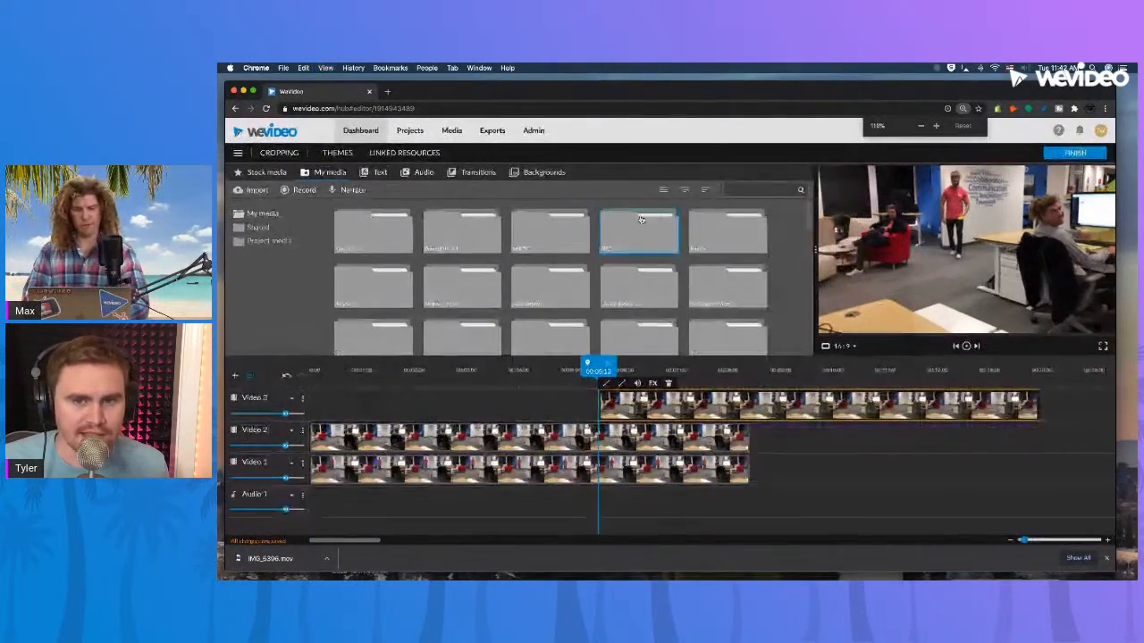
{"action": "key", "text": "super+equal"}
{"action": "key", "text": "super+minus"}
{"action": "key", "text": "super+minus"}
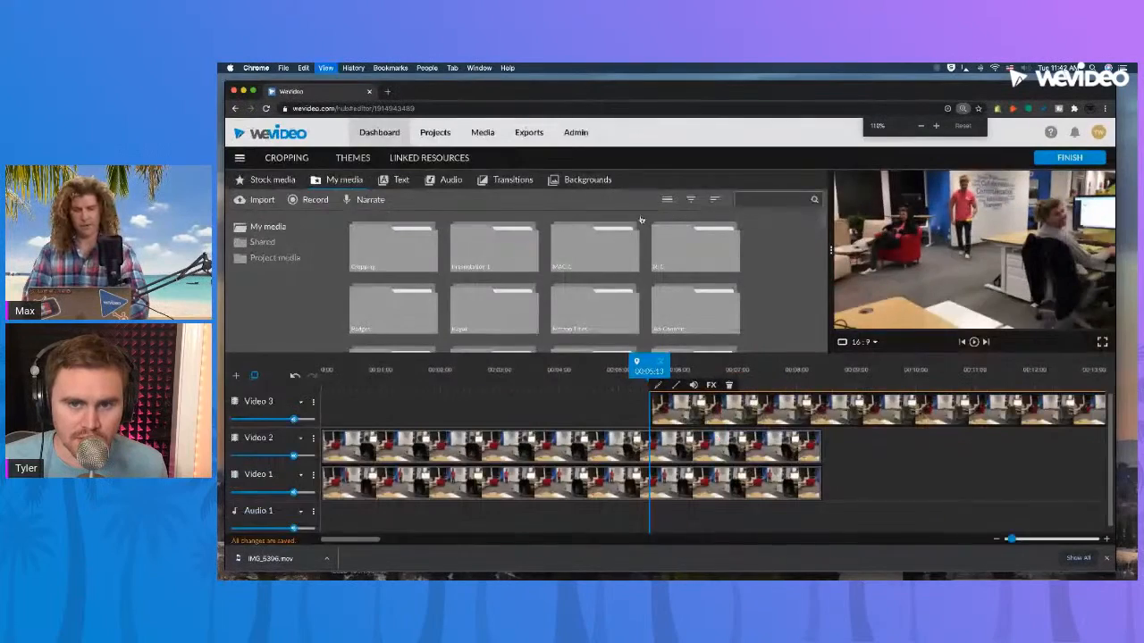
{"action": "key", "text": "super+minus"}
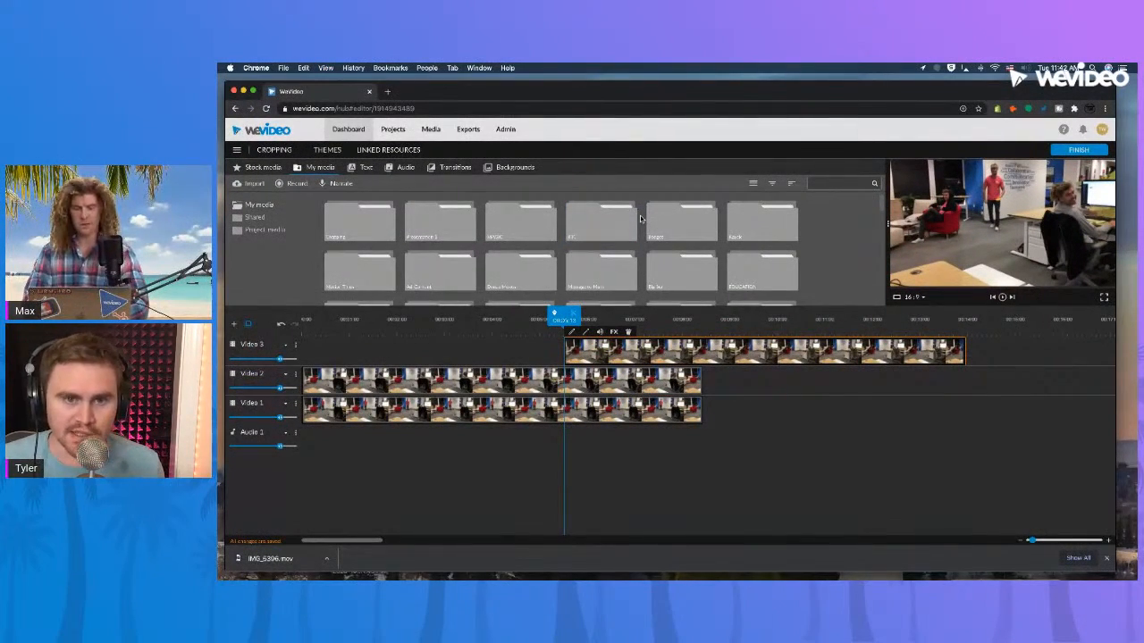
Compare the composition before and after the Video 3 clip's start, zoom the timeline in, and restore its zoom.
{"action": "left_click", "coordinate": [627, 319]}
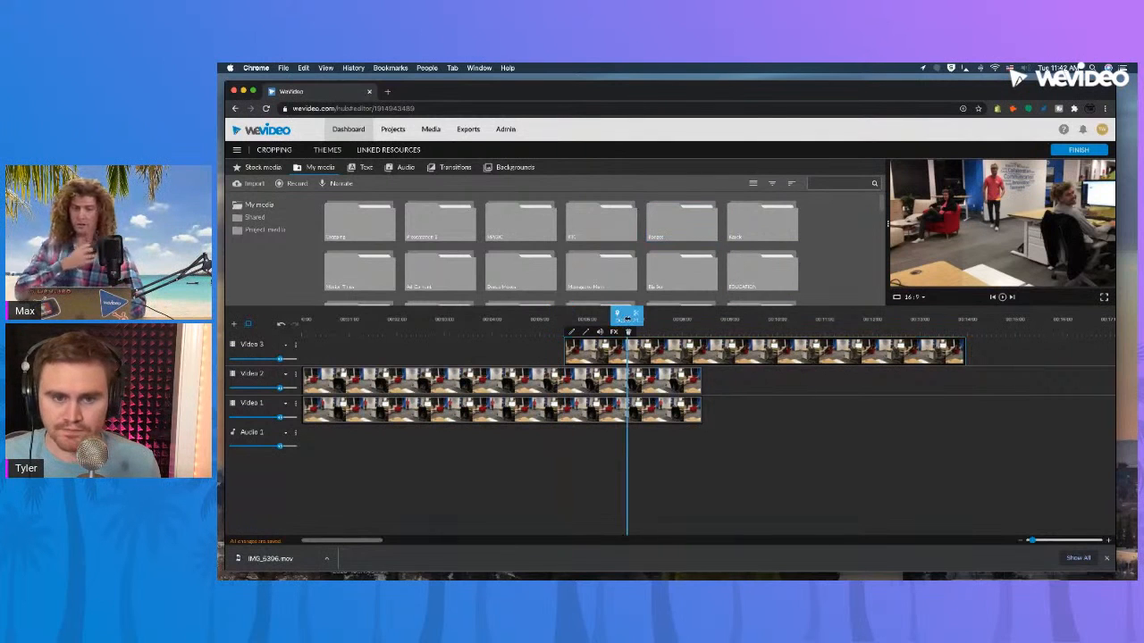
{"action": "left_click", "coordinate": [481, 319]}
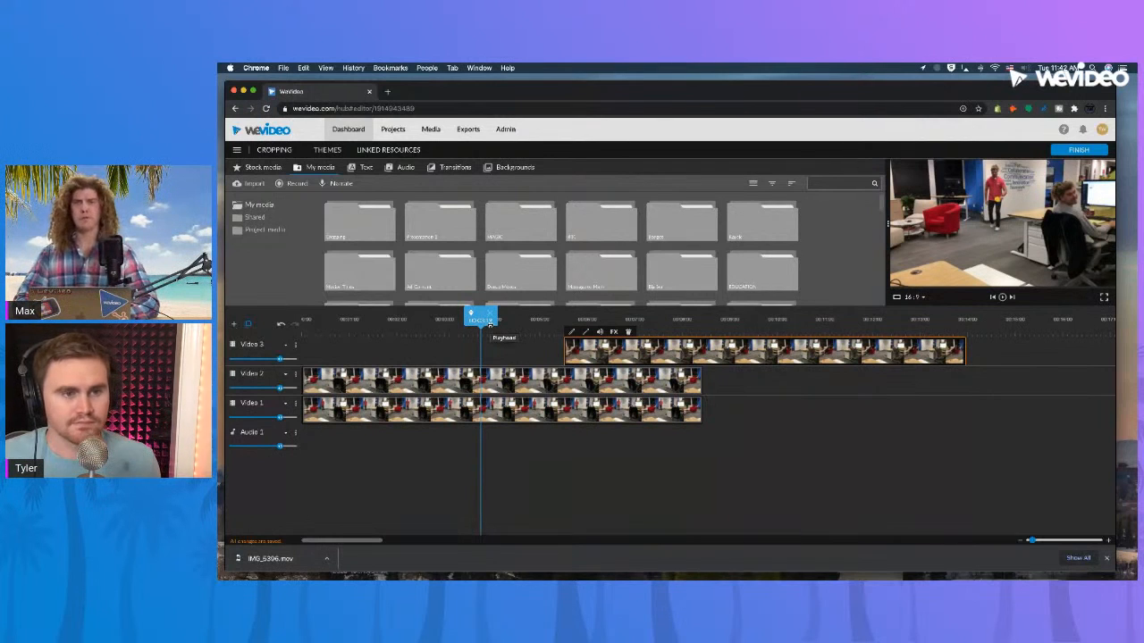
{"action": "left_click_drag", "start_coordinate": [489, 325], "coordinate": [661, 325]}
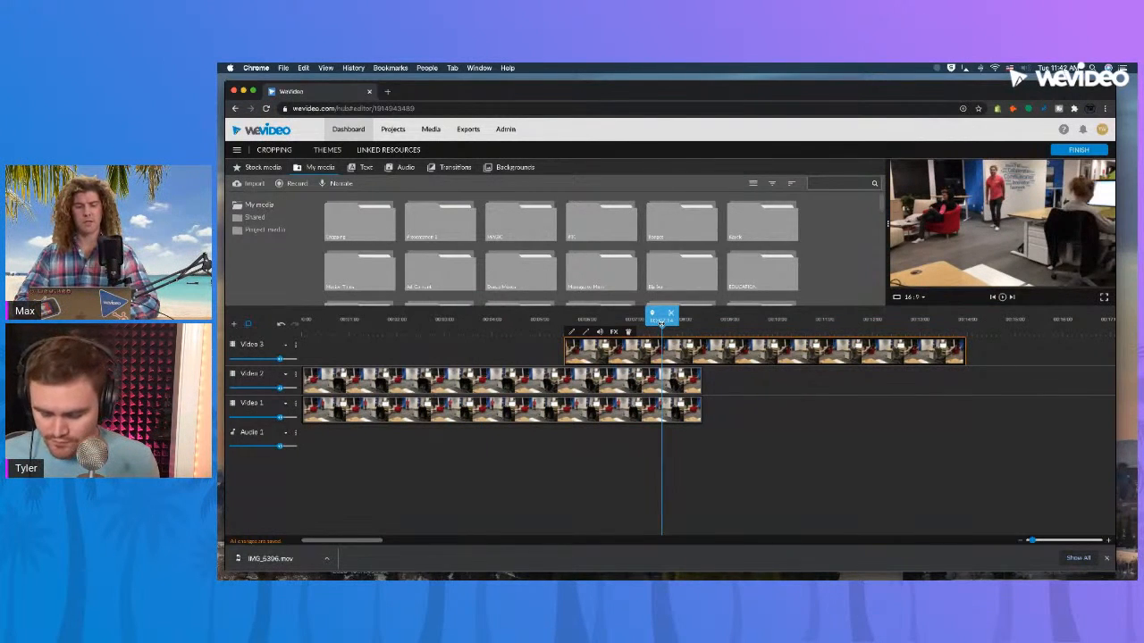
{"action": "scroll", "coordinate": [661, 326], "scroll_direction": "up", "scroll_amount": 4}
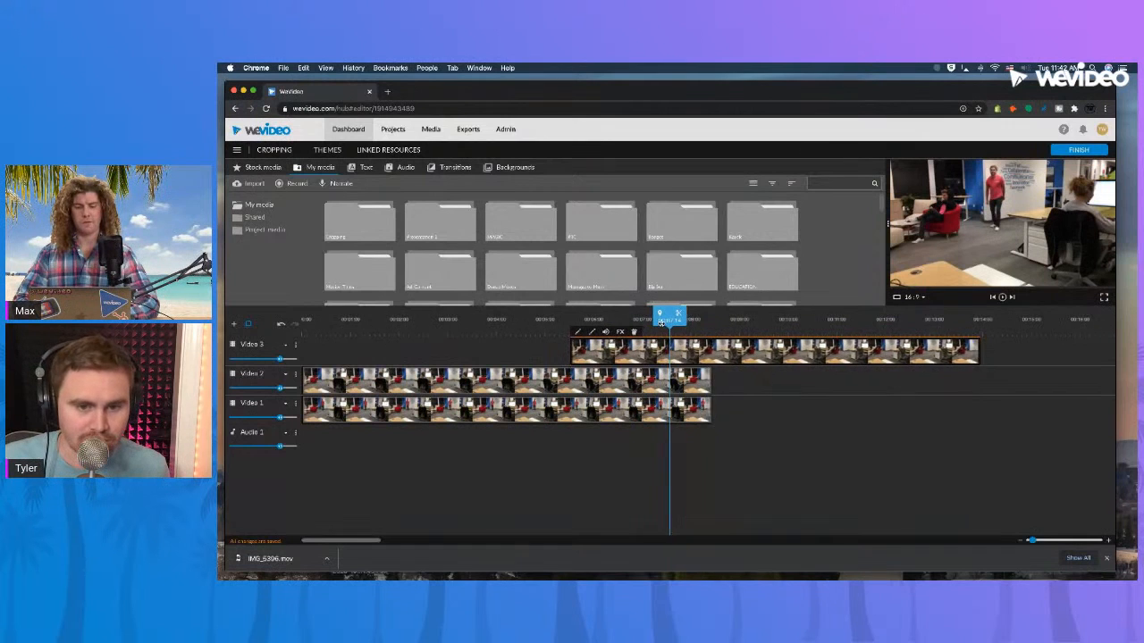
{"action": "scroll", "coordinate": [661, 327], "scroll_direction": "up", "scroll_amount": 3}
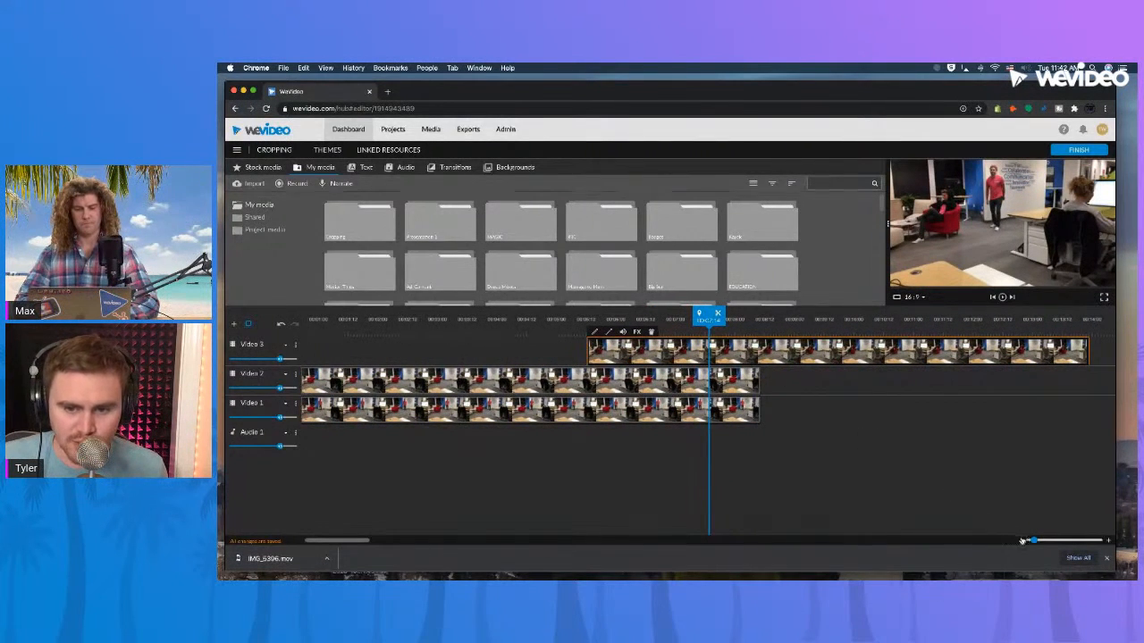
{"action": "mouse_move", "coordinate": [1033, 540]}
{"action": "left_mouse_down"}
{"action": "mouse_move", "coordinate": [1050, 542]}
{"action": "mouse_move", "coordinate": [1032, 542]}
{"action": "left_mouse_up"}
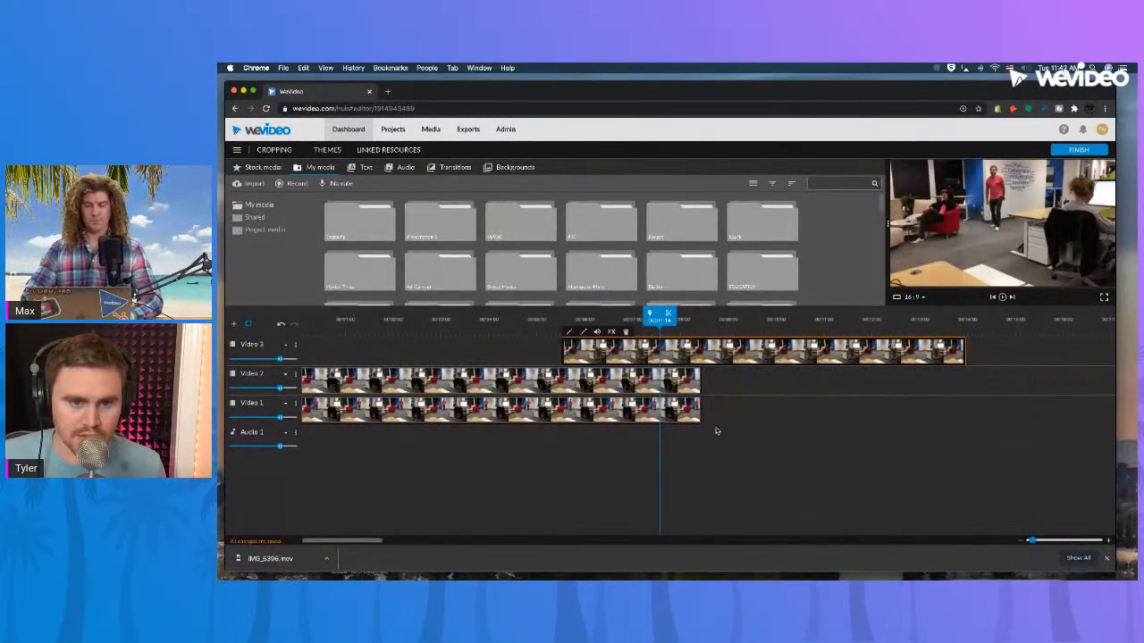
Check the frame just before the Video 3 clip, move the playhead to about the 7-second mark, and enlarge the preview.
{"action": "left_click", "coordinate": [519, 319]}
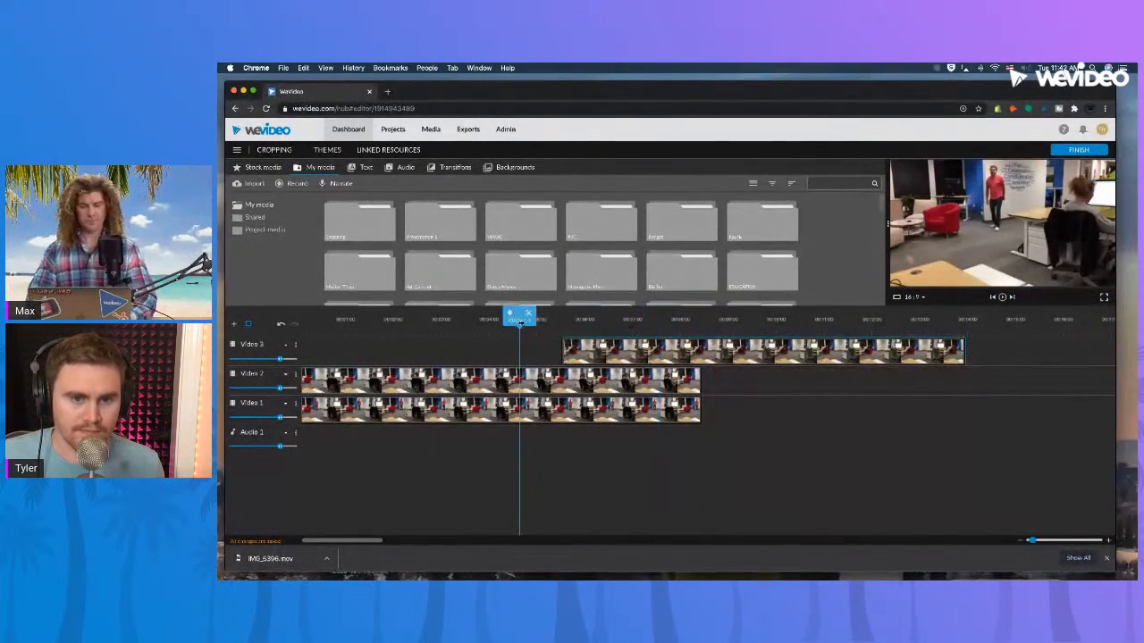
{"action": "left_click", "coordinate": [649, 319]}
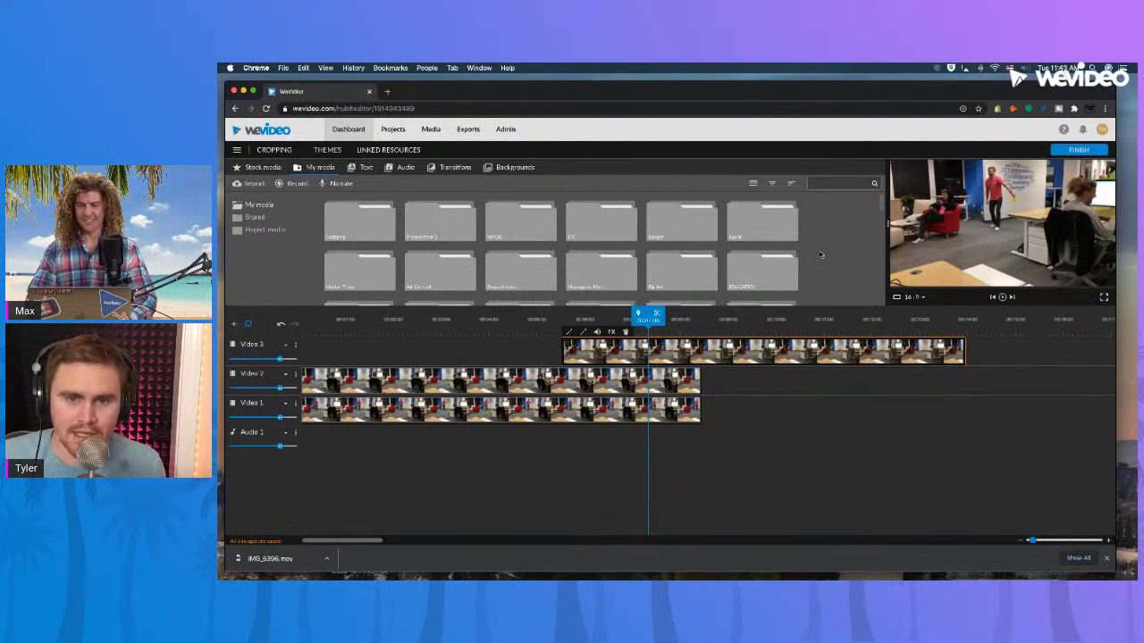
{"action": "left_click_drag", "start_coordinate": [888, 224], "coordinate": [797, 230]}
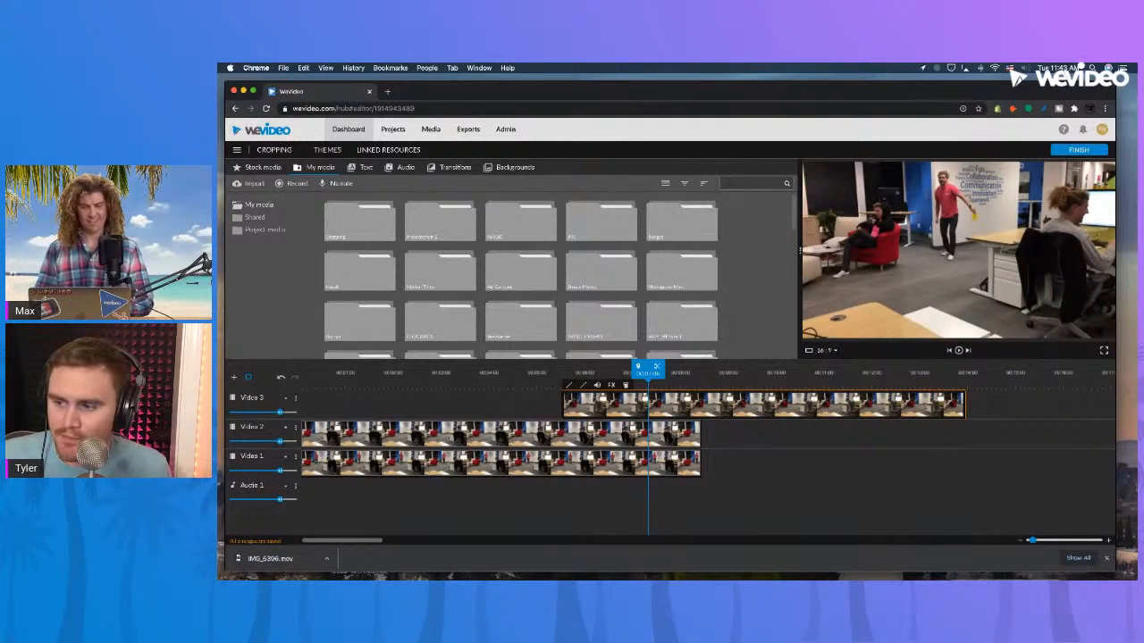
Show the opacity line and audio waveform of the Video 2 clip, view its volume settings, and close them.
{"action": "left_click", "coordinate": [424, 374]}
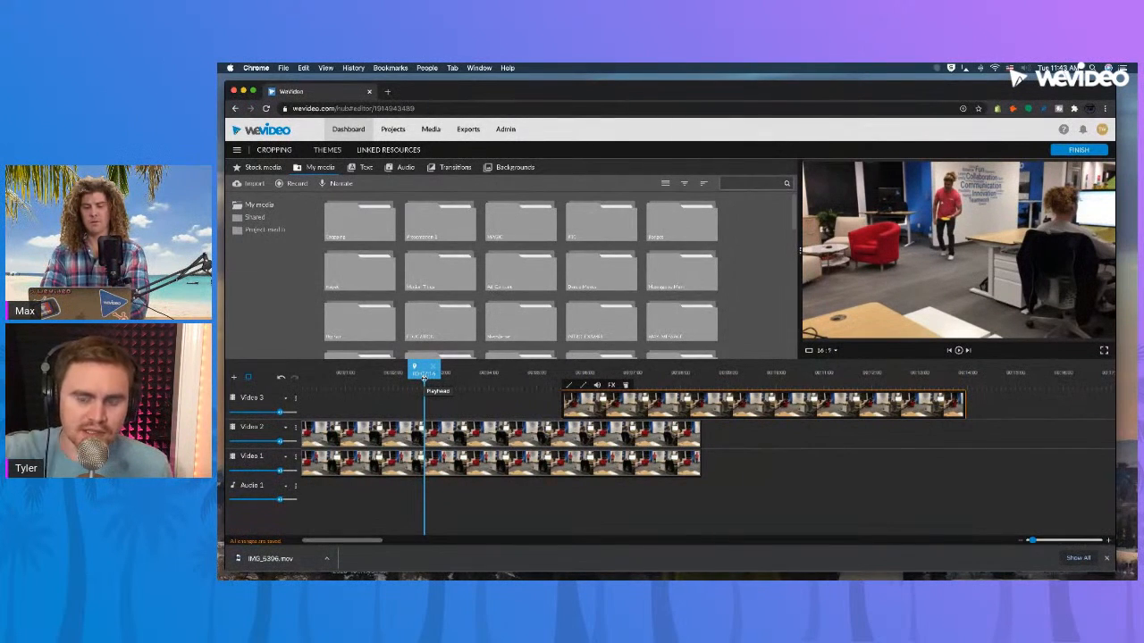
{"action": "left_click", "coordinate": [433, 434]}
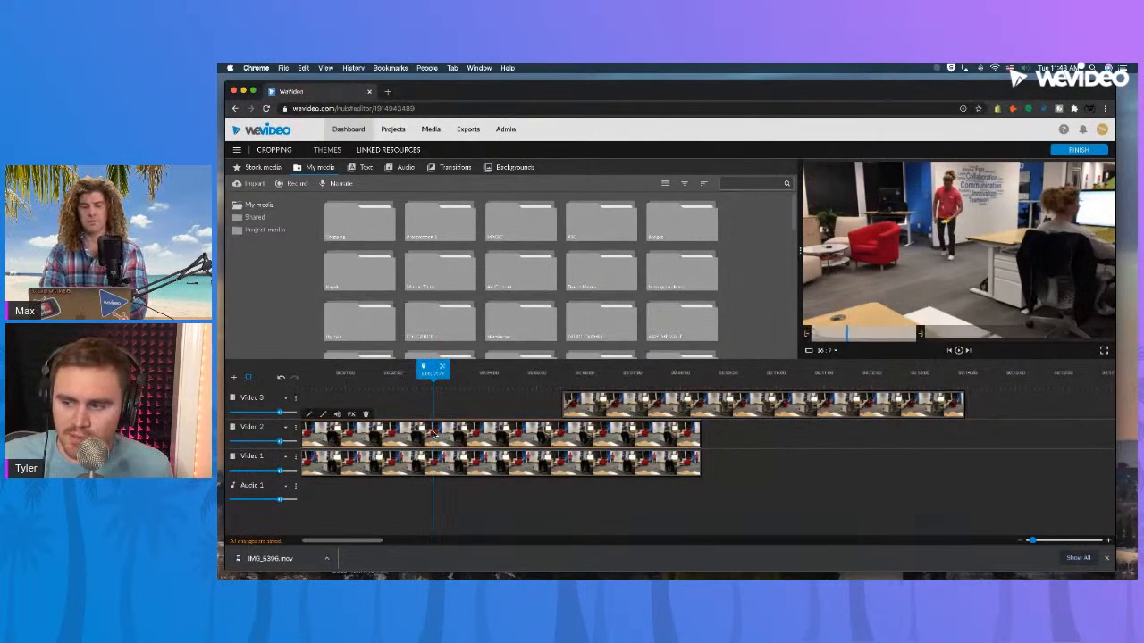
{"action": "left_click", "coordinate": [323, 416]}
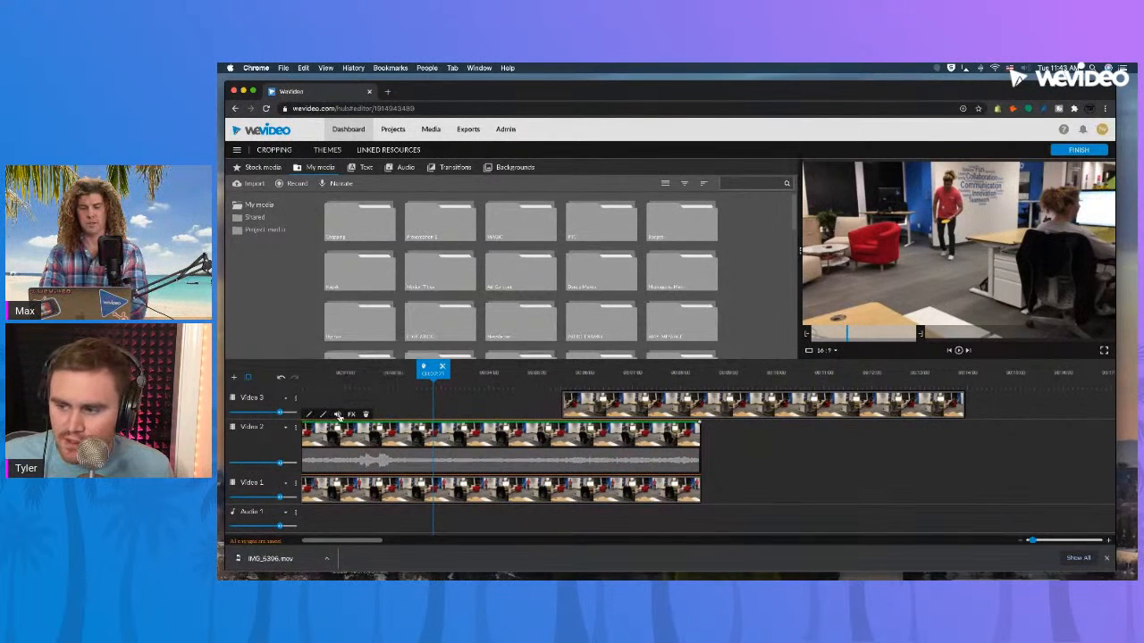
{"action": "left_click", "coordinate": [337, 415]}
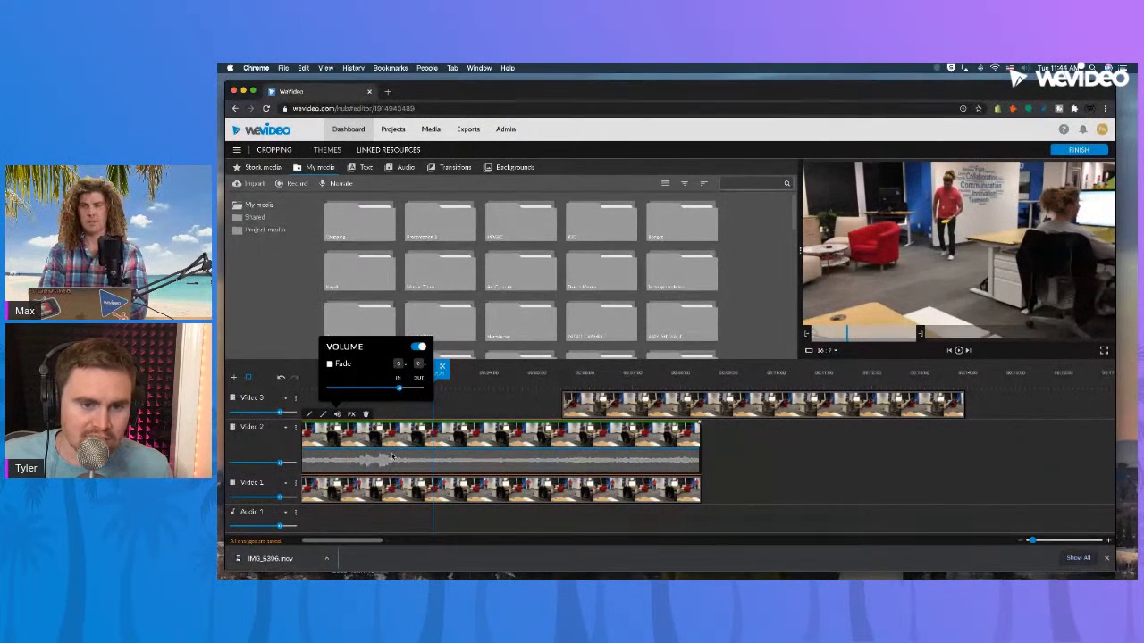
{"action": "left_click", "coordinate": [739, 458]}
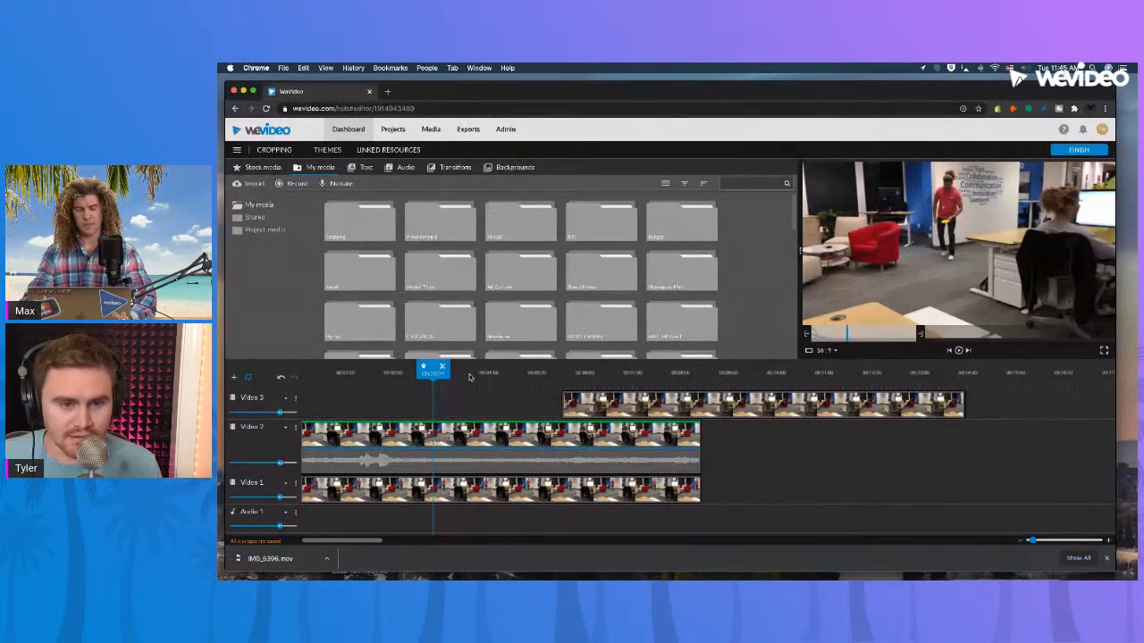
Compare the frames before and within the Video 3 clip, and try aligning that clip with the start of the timeline.
{"action": "left_click", "coordinate": [555, 371]}
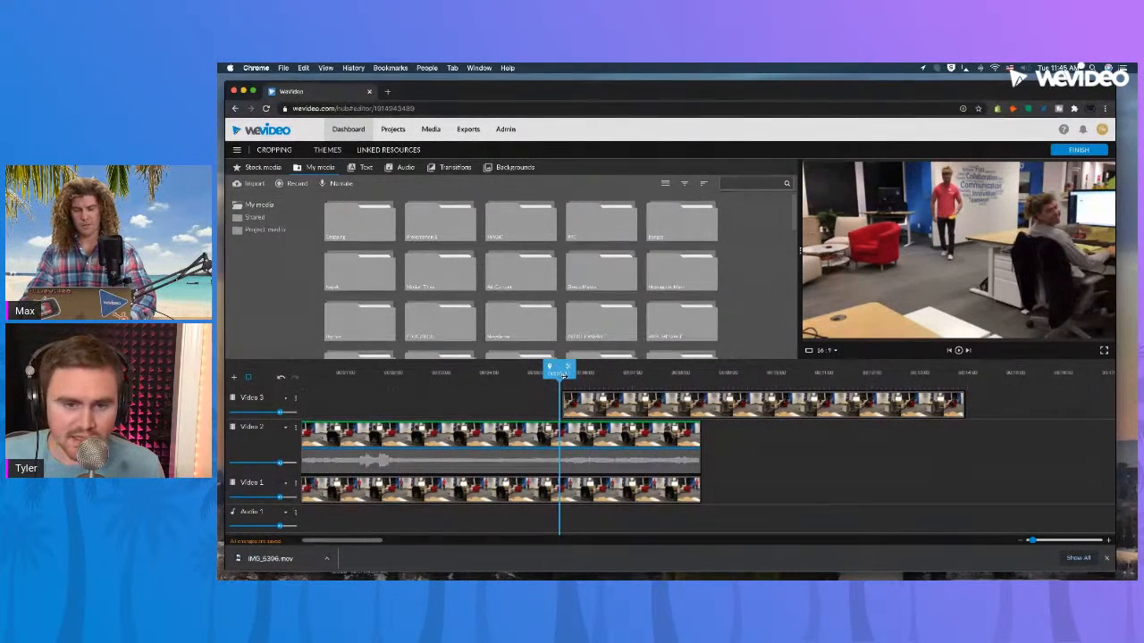
{"action": "left_click", "coordinate": [626, 372]}
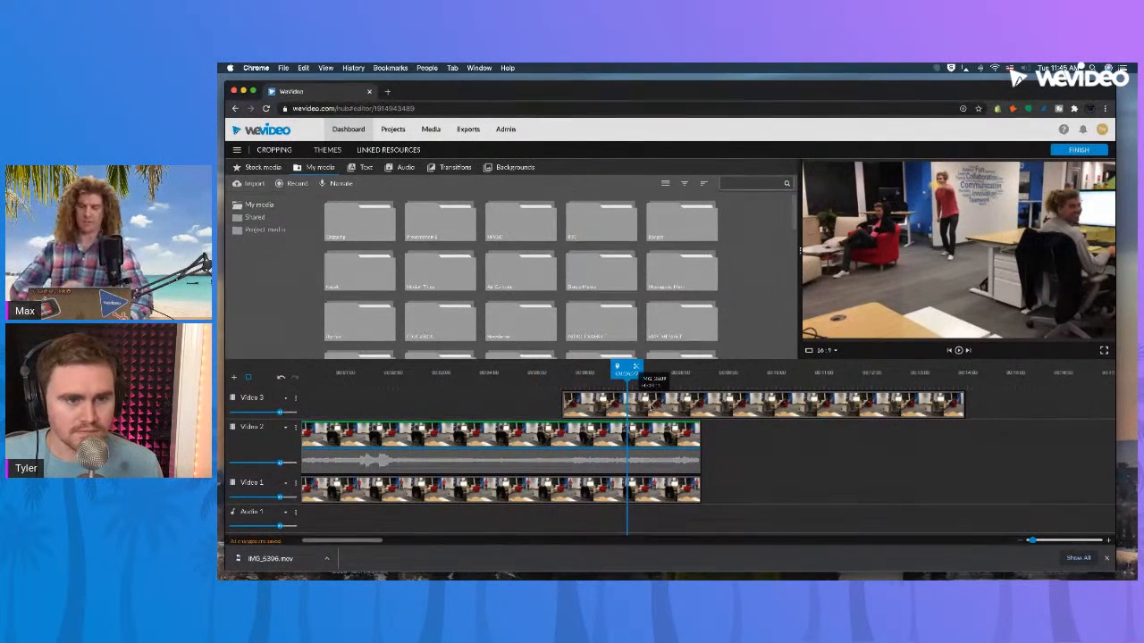
{"action": "left_click_drag", "start_coordinate": [688, 409], "coordinate": [384, 411]}
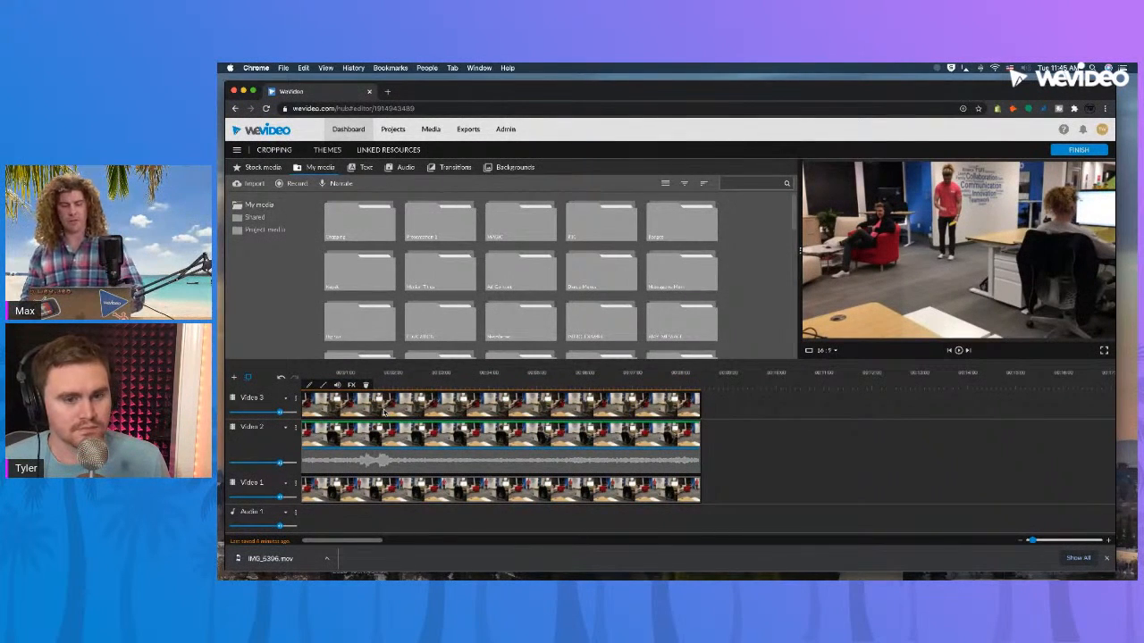
Move the Video 3 clip past the end of the lower clips, starting just before the 9-second mark, and check the earlier composition.
{"action": "left_click_drag", "start_coordinate": [395, 410], "coordinate": [669, 408]}
{"action": "left_click", "coordinate": [409, 383]}
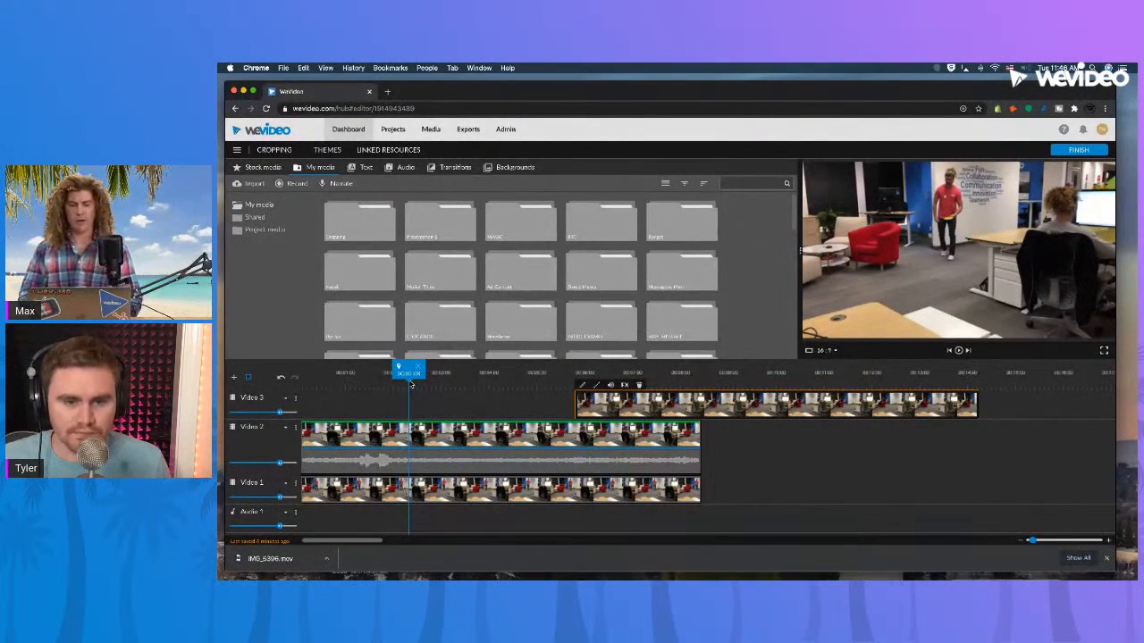
{"action": "left_click_drag", "start_coordinate": [643, 404], "coordinate": [791, 404]}
{"action": "left_click", "coordinate": [469, 374]}
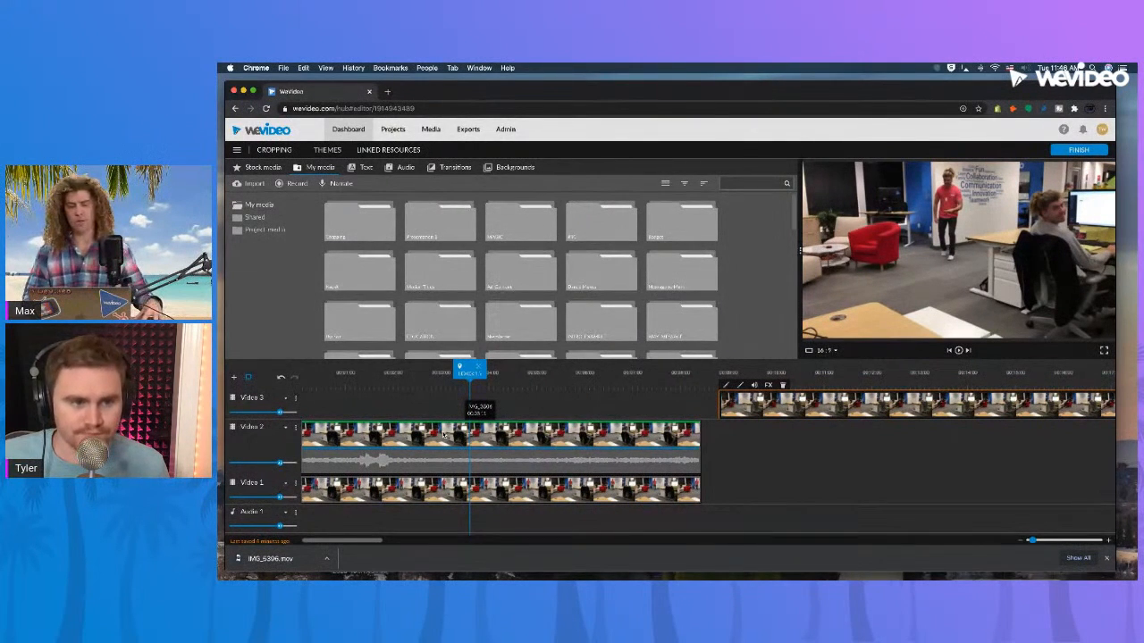
Try to duplicate the Video 2 clip onto the empty part of the Video 3 track directly above it.
{"action": "left_click_drag", "start_coordinate": [422, 435], "coordinate": [420, 414]}
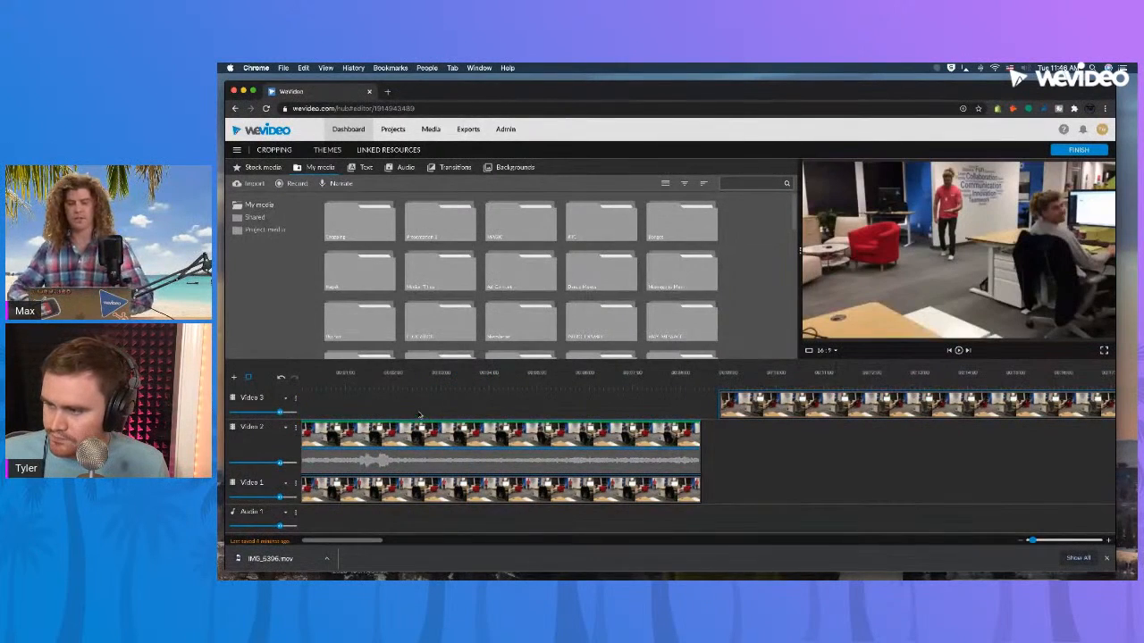
{"action": "left_click", "coordinate": [437, 437]}
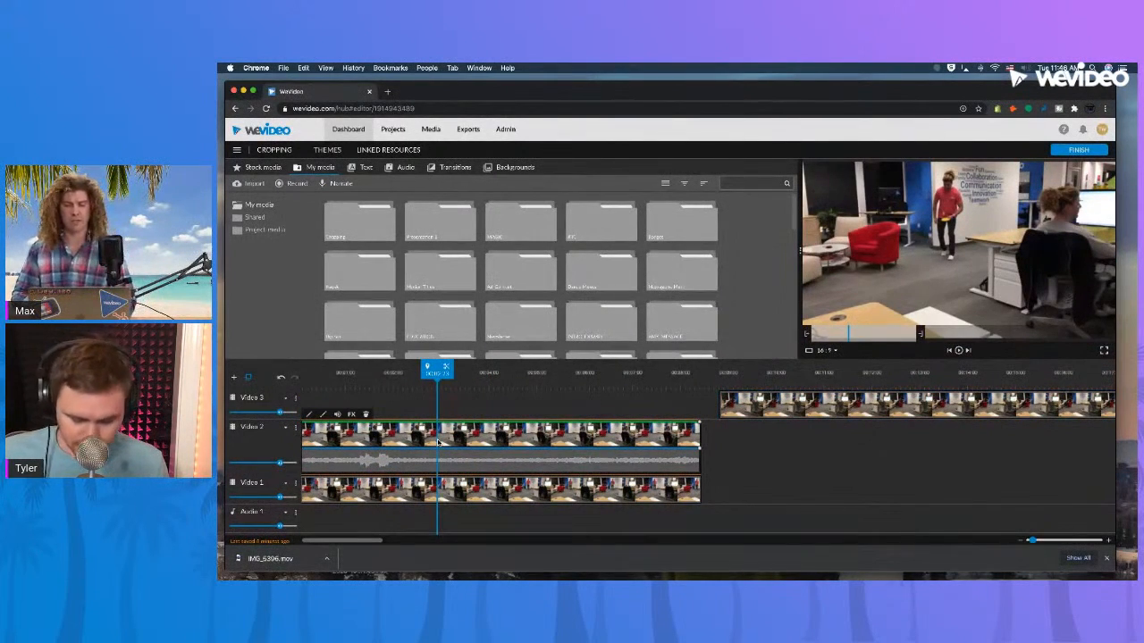
{"action": "mouse_move", "coordinate": [439, 440]}
{"action": "left_mouse_down"}
{"action": "mouse_move", "coordinate": [439, 408]}
{"action": "mouse_move", "coordinate": [443, 433]}
{"action": "left_mouse_up"}
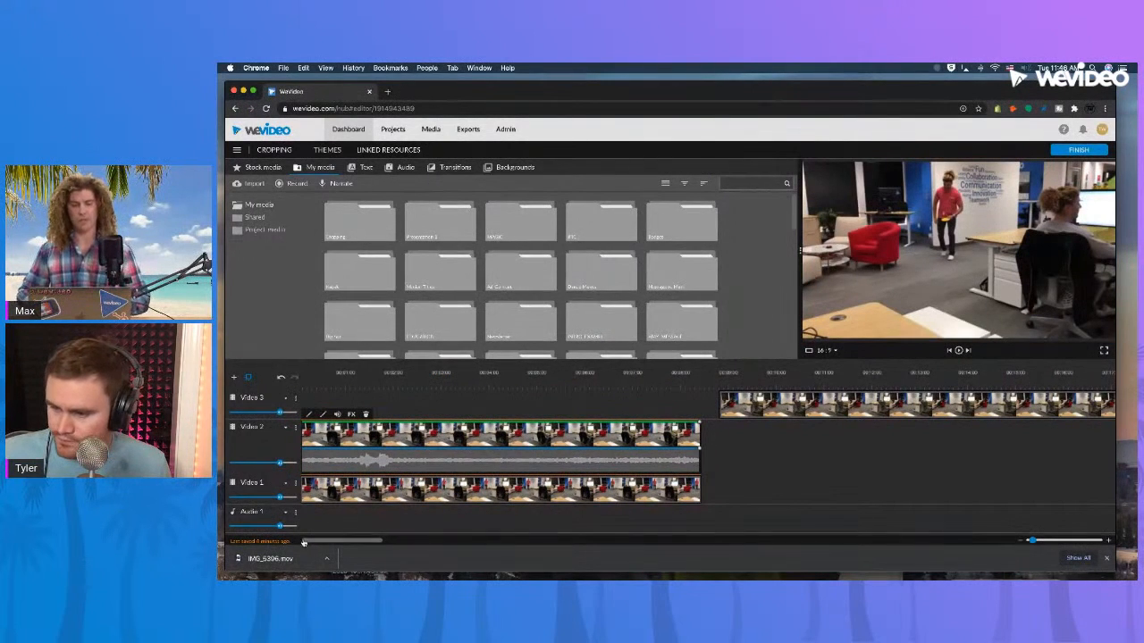
{"action": "left_click_drag", "start_coordinate": [316, 541], "coordinate": [304, 544]}
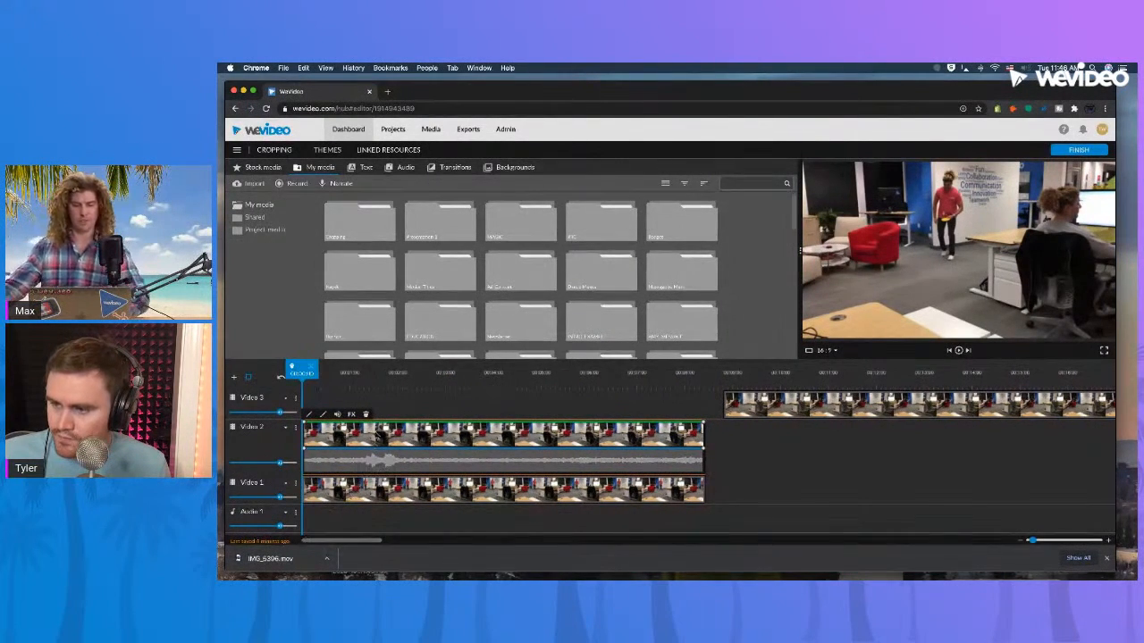
{"action": "left_click", "coordinate": [430, 437]}
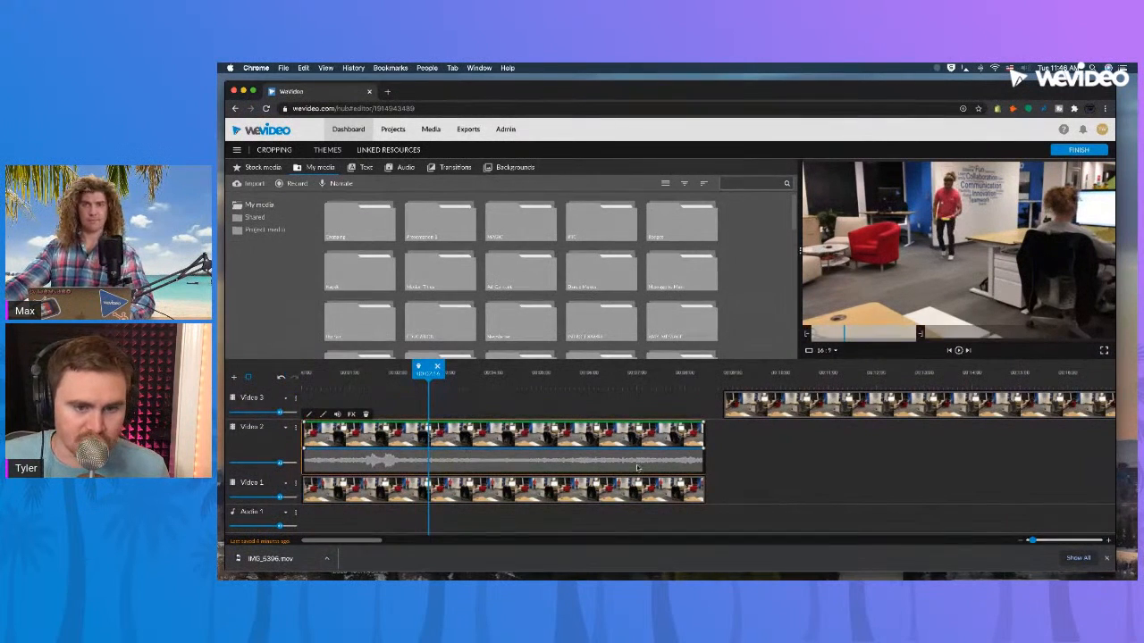
Delete the Video 1 clip and place a copy of the Video 2 clip on Video 3 at the timeline's start.
{"action": "left_click", "coordinate": [684, 490]}
{"action": "key", "text": "Delete"}
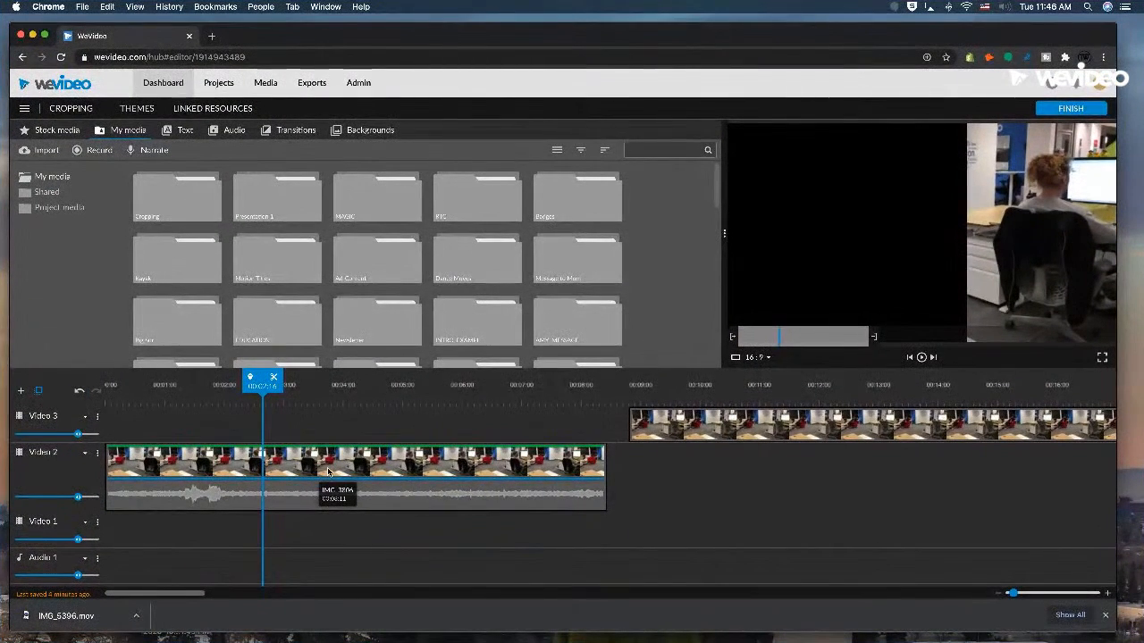
{"action": "left_click", "coordinate": [441, 476]}
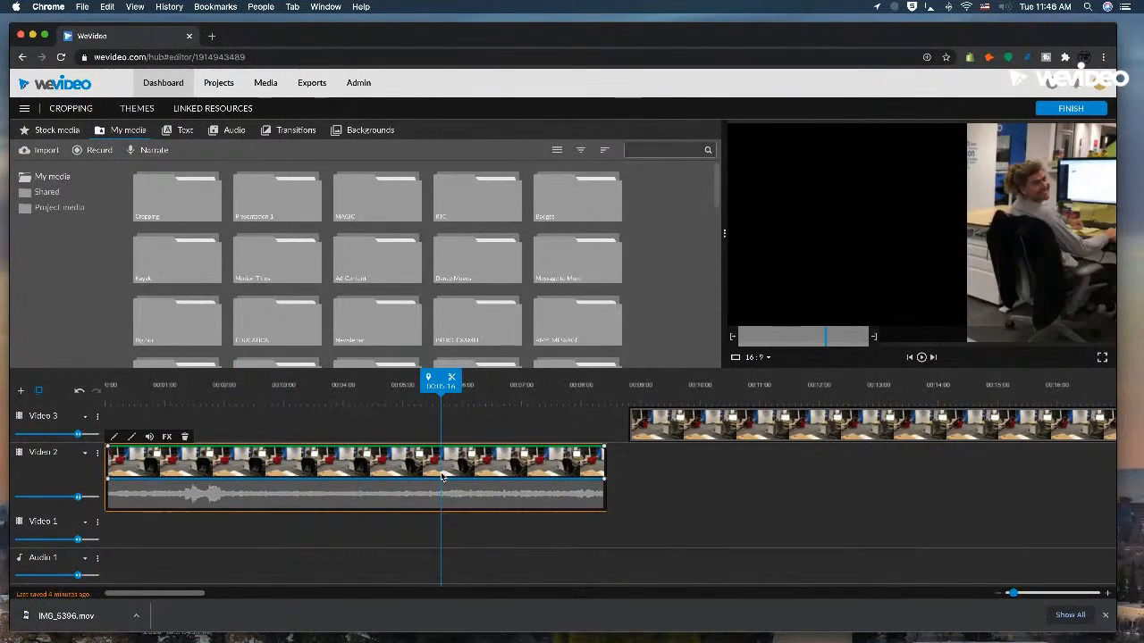
{"action": "left_click_drag", "start_coordinate": [442, 475], "coordinate": [421, 436]}
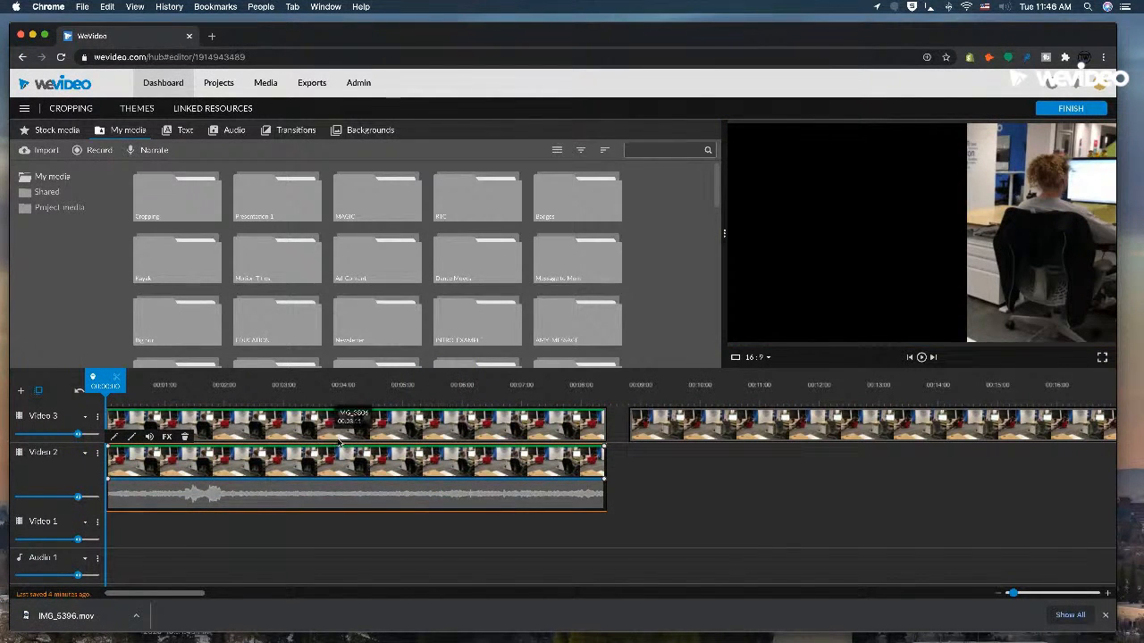
Lower the Video 2 clip's opacity line to its minimum at both the start and the end of the clip.
{"action": "left_click", "coordinate": [132, 438]}
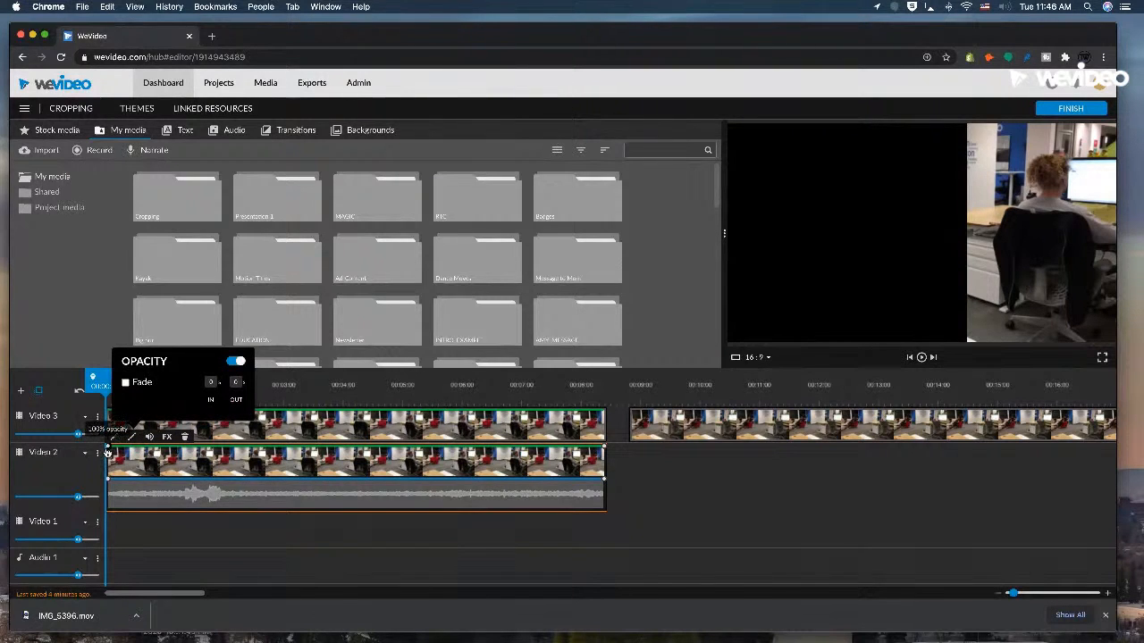
{"action": "left_click_drag", "start_coordinate": [107, 448], "coordinate": [106, 480]}
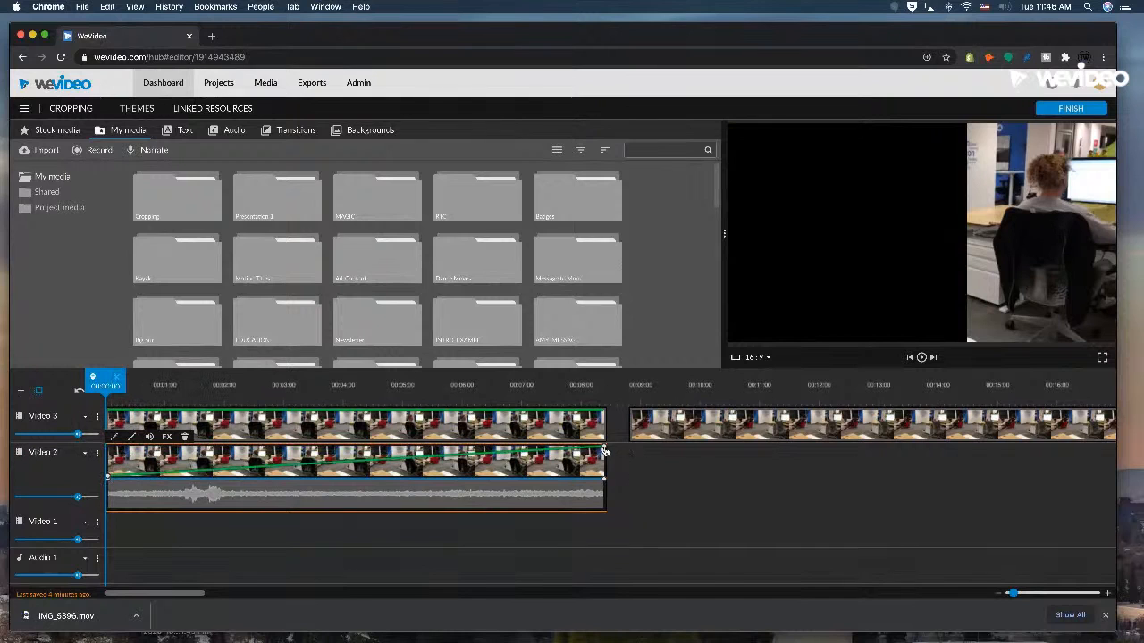
{"action": "left_click_drag", "start_coordinate": [603, 450], "coordinate": [604, 479]}
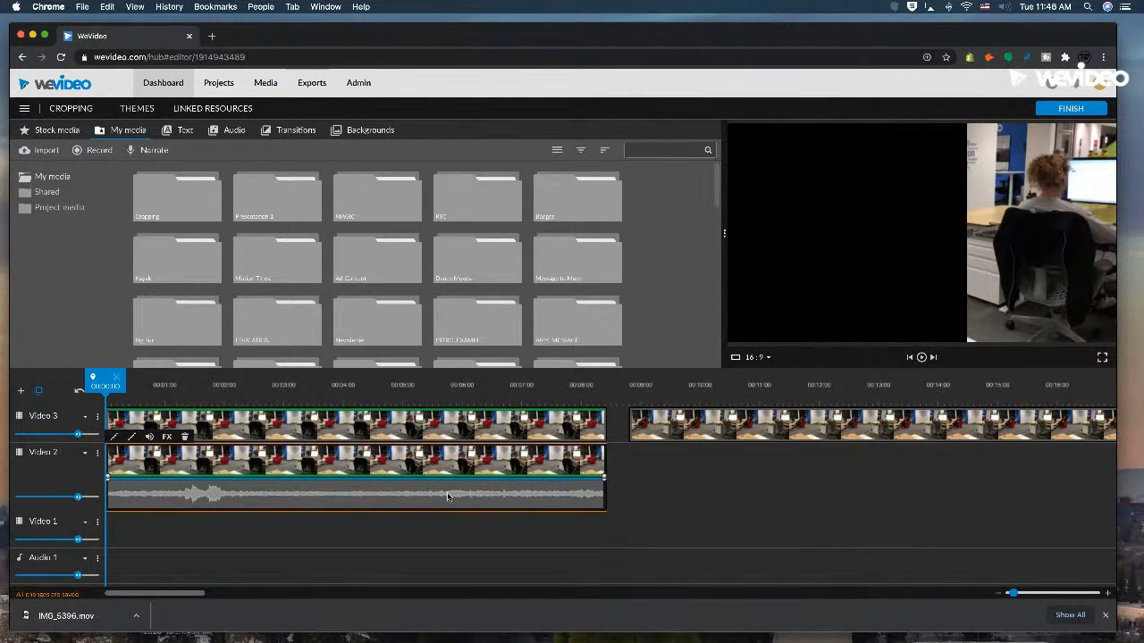
{"action": "left_click", "coordinate": [722, 485]}
Show the audio of the first Video 3 clip and turn the Video 3 track's volume all the way down.
{"action": "left_click", "coordinate": [496, 435]}
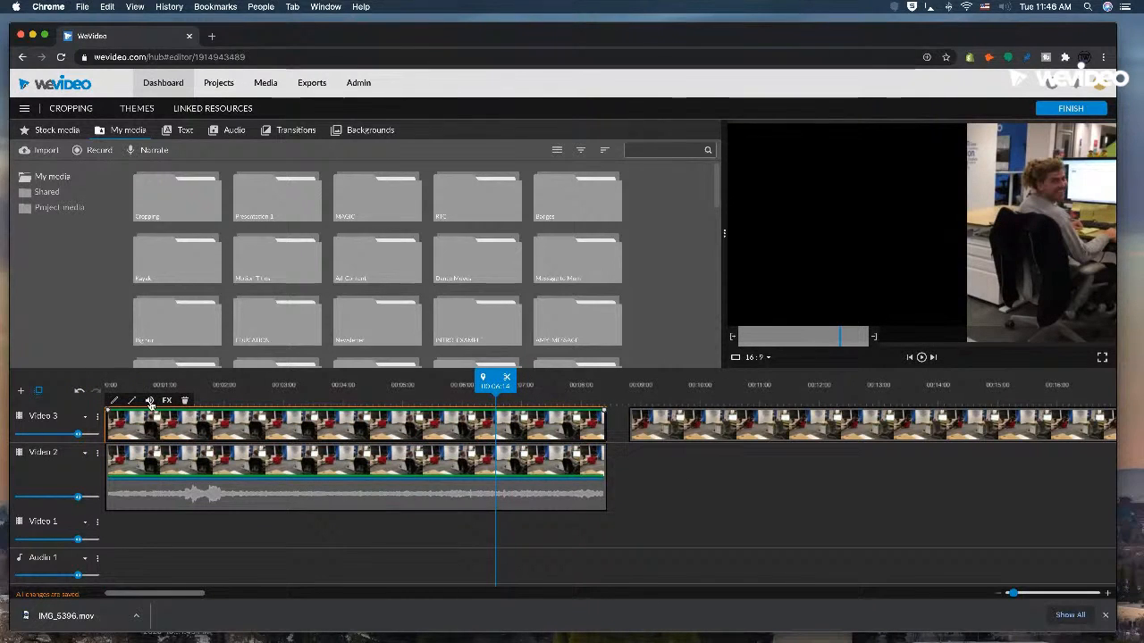
{"action": "mouse_move", "coordinate": [79, 431]}
{"action": "left_click_drag", "start_coordinate": [79, 433], "coordinate": [67, 436]}
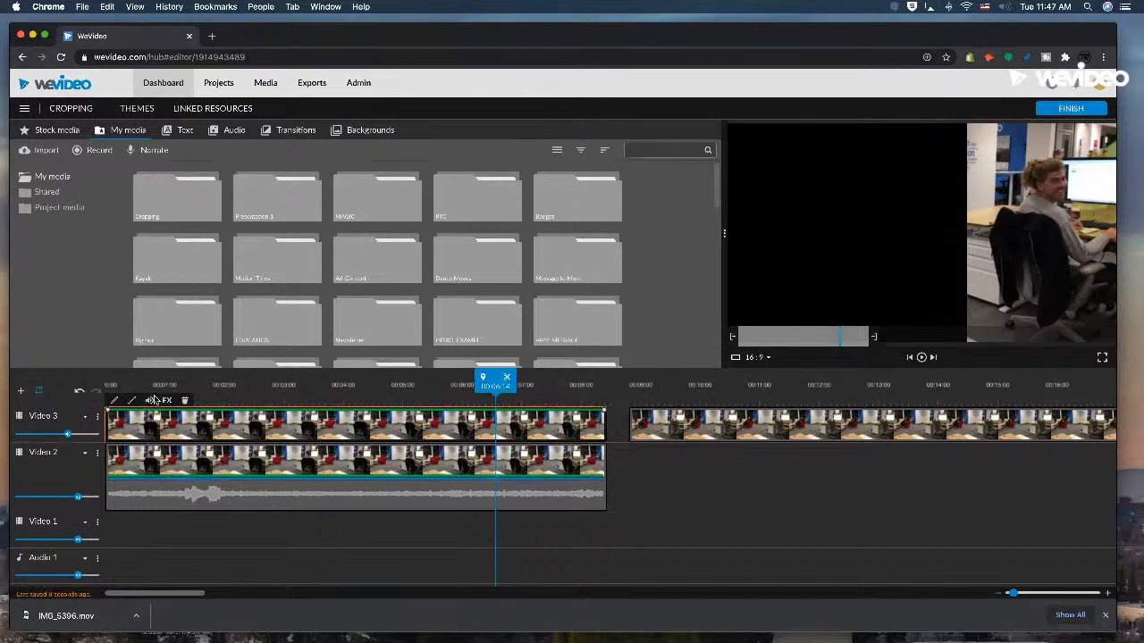
{"action": "left_click", "coordinate": [150, 400]}
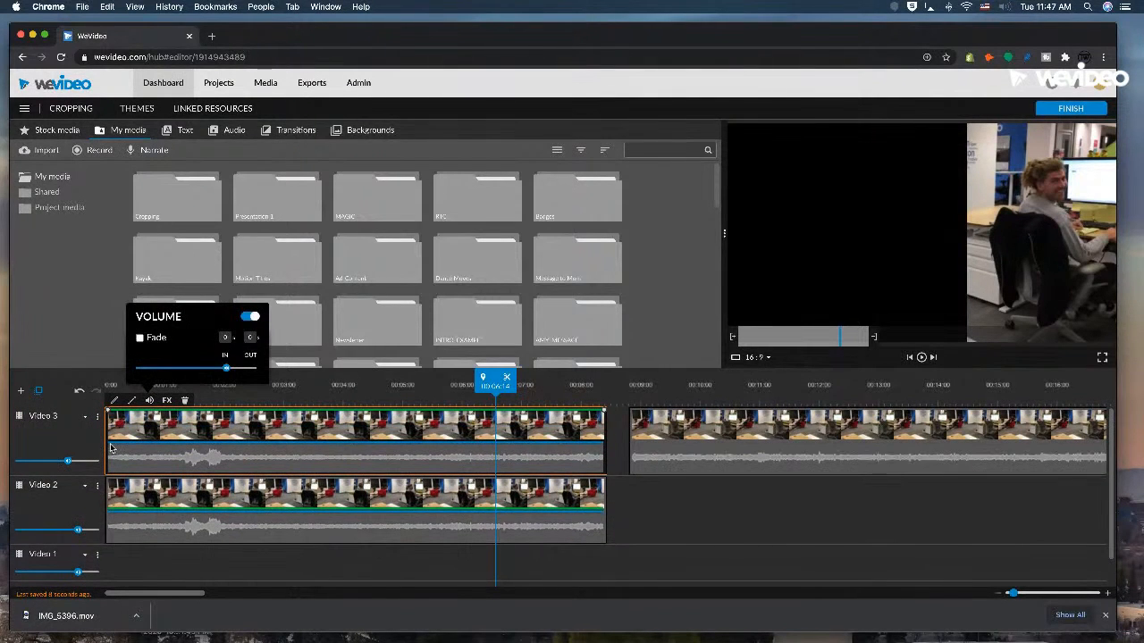
{"action": "left_click_drag", "start_coordinate": [112, 448], "coordinate": [16, 461]}
{"action": "mouse_move", "coordinate": [67, 461]}
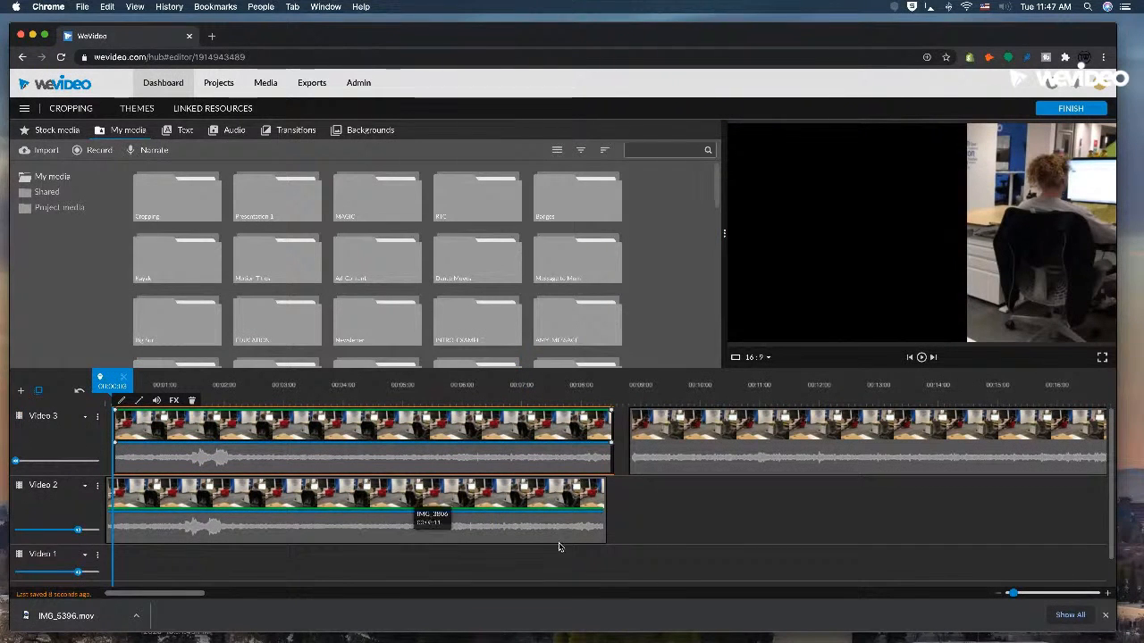
{"action": "left_click", "coordinate": [652, 522]}
Check the two overlapping clips and trim the end of the first Video 3 clip to line up with the Video 2 clip's end.
{"action": "left_click", "coordinate": [235, 391]}
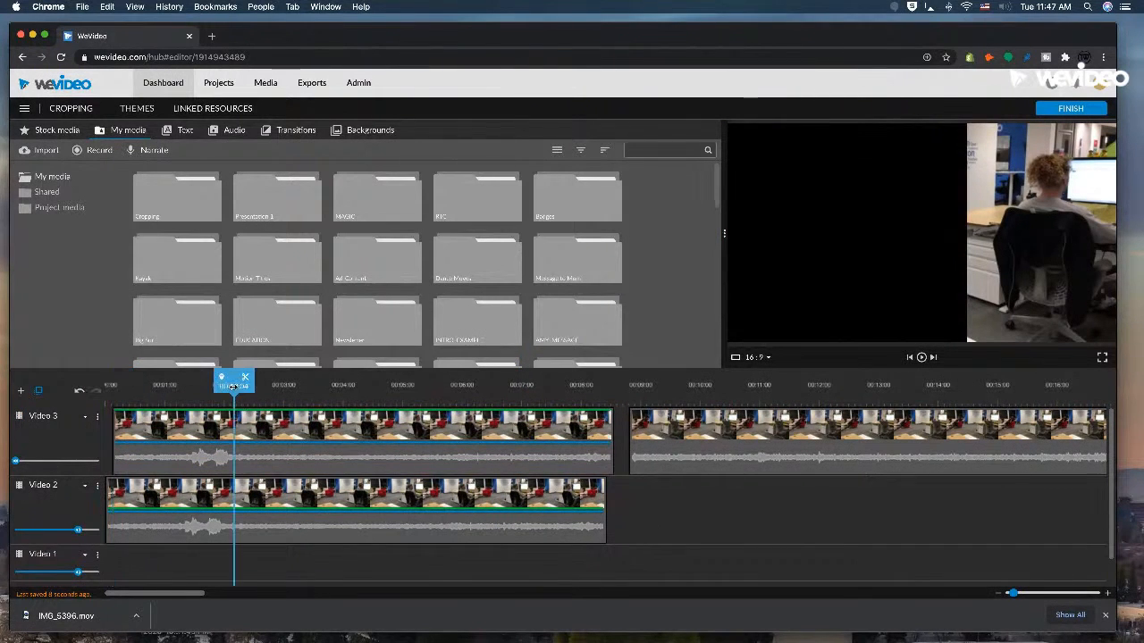
{"action": "left_click", "coordinate": [336, 511]}
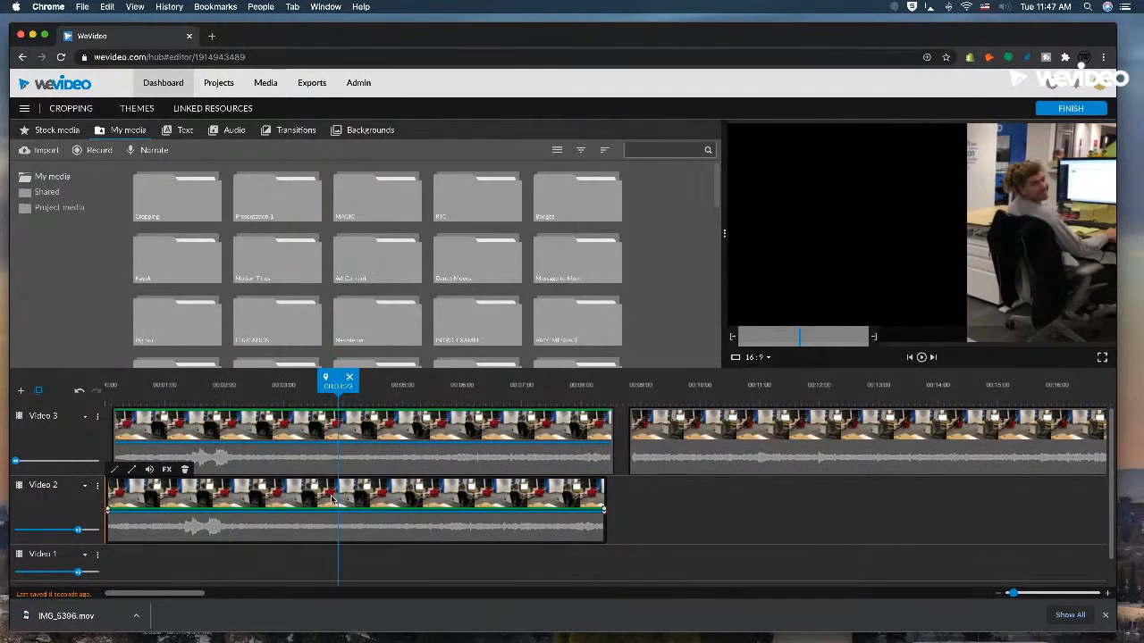
{"action": "left_click", "coordinate": [354, 436]}
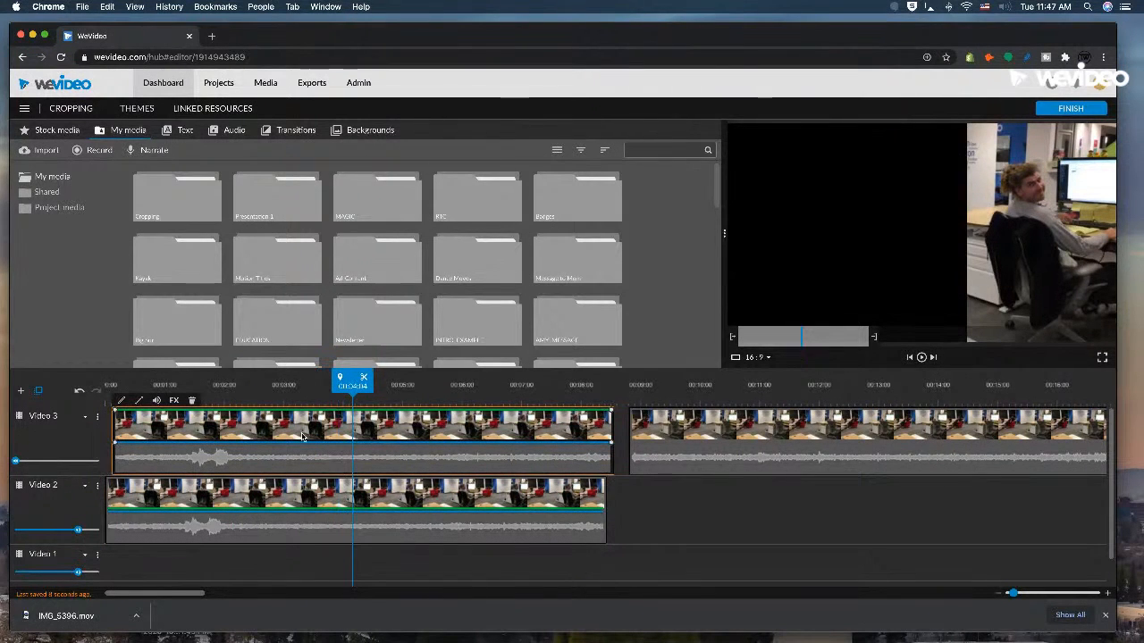
{"action": "left_click", "coordinate": [629, 502]}
{"action": "left_click_drag", "start_coordinate": [616, 440], "coordinate": [603, 432]}
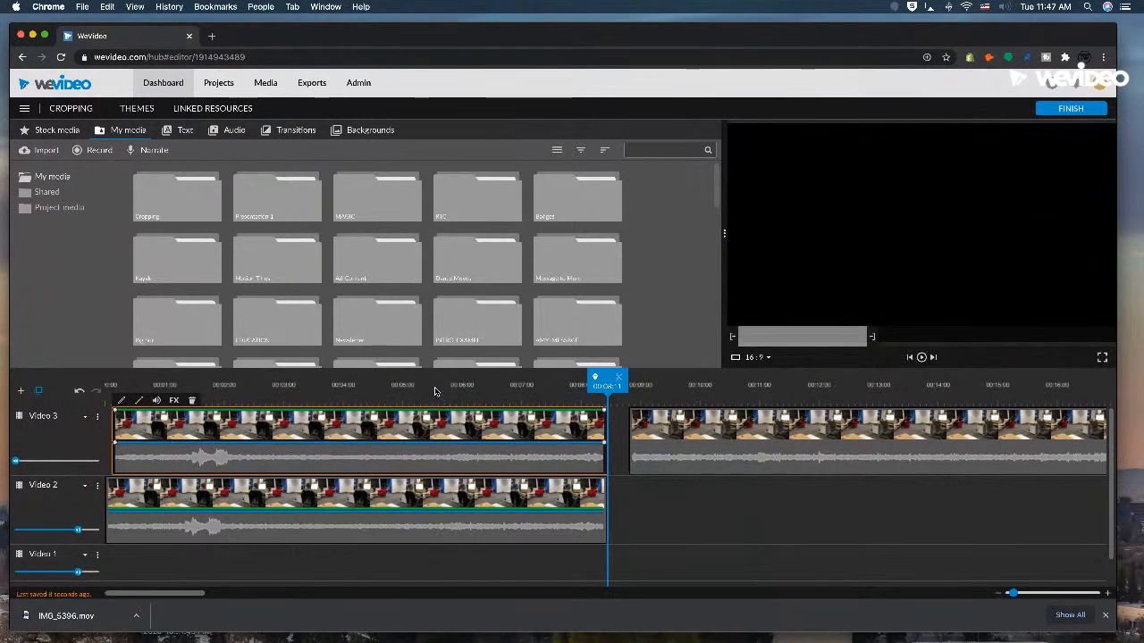
Try shifting the Video 2 clip to start at about 1.3 seconds, and return it to the start of the timeline.
{"action": "left_click", "coordinate": [434, 425]}
{"action": "left_click_drag", "start_coordinate": [260, 511], "coordinate": [338, 511]}
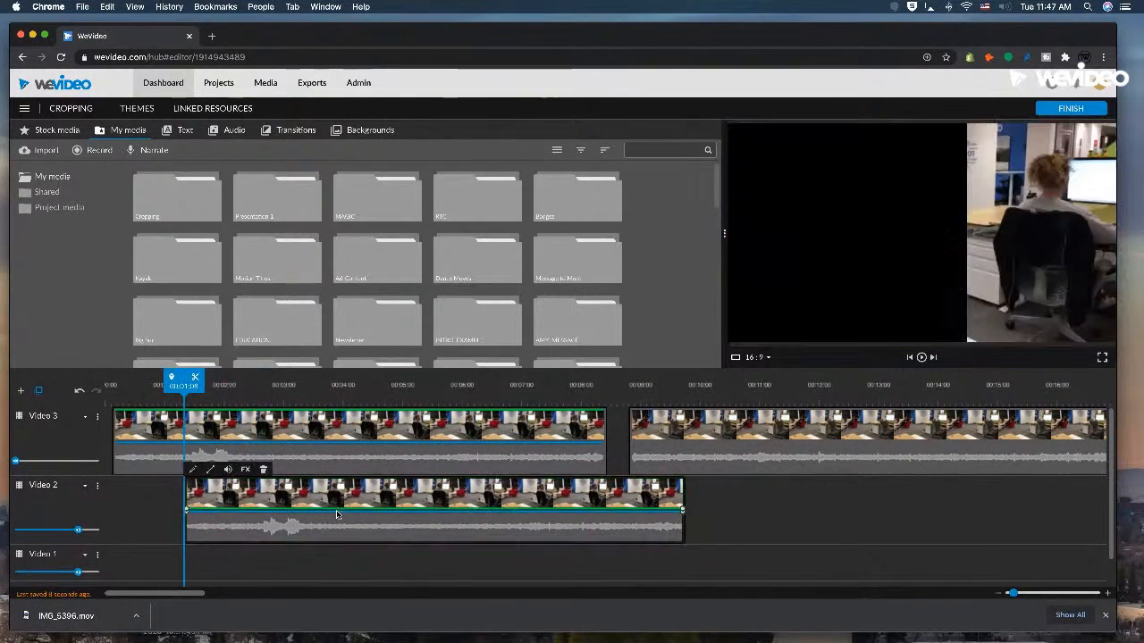
{"action": "left_click", "coordinate": [278, 424]}
{"action": "left_click_drag", "start_coordinate": [377, 507], "coordinate": [298, 507]}
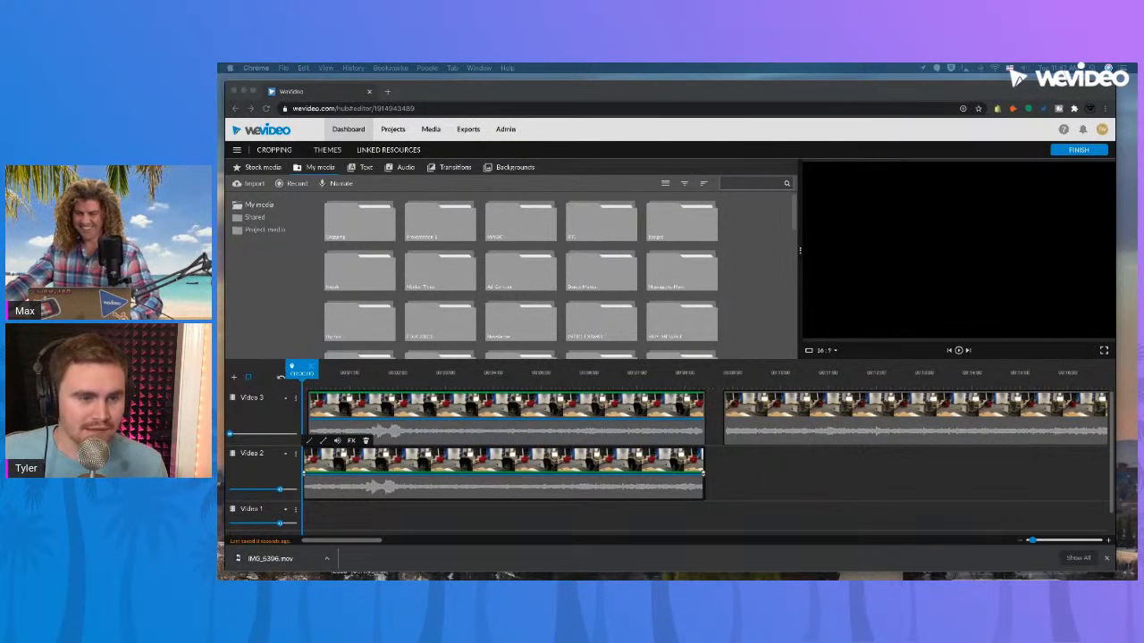
Move the first Video 3 clip to the very start of the timeline, aligned with the Video 2 clip's beginning.
{"action": "left_click", "coordinate": [416, 378]}
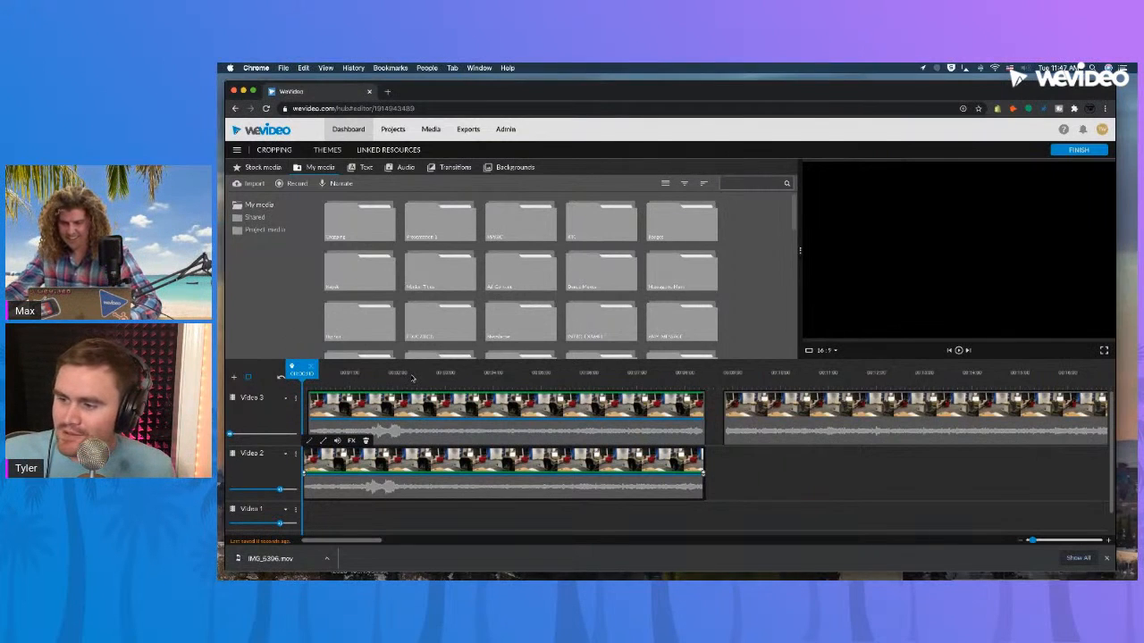
{"action": "left_click", "coordinate": [412, 375]}
{"action": "left_click", "coordinate": [392, 416]}
{"action": "left_click_drag", "start_coordinate": [388, 417], "coordinate": [375, 420]}
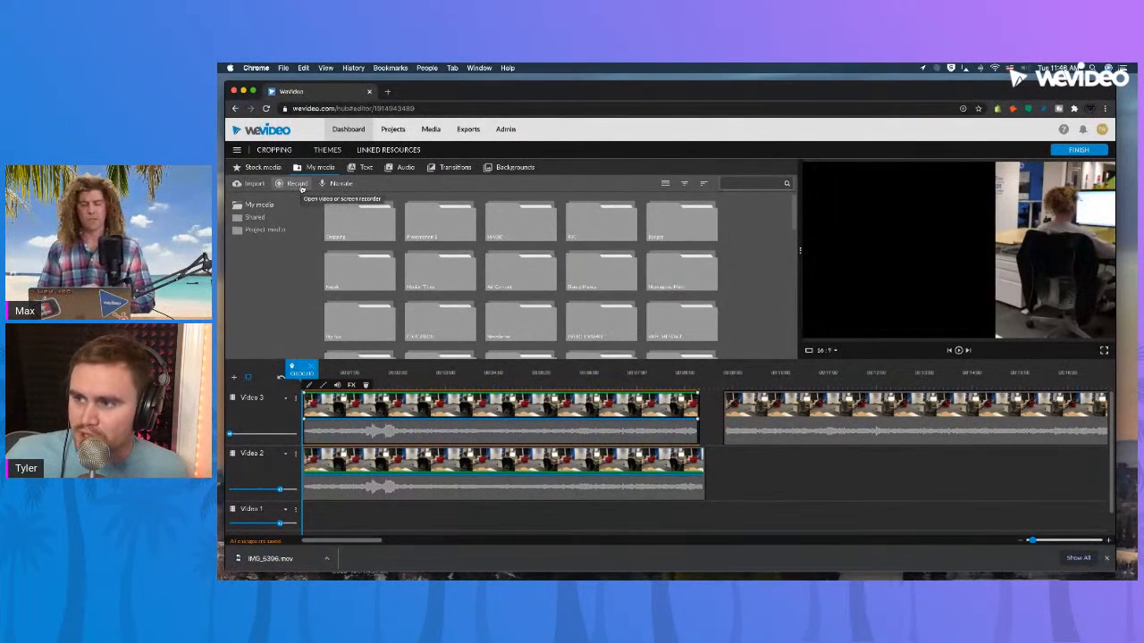
View the available recording sources, dismiss them without recording, and zoom the page to 125%.
{"action": "left_click", "coordinate": [296, 183]}
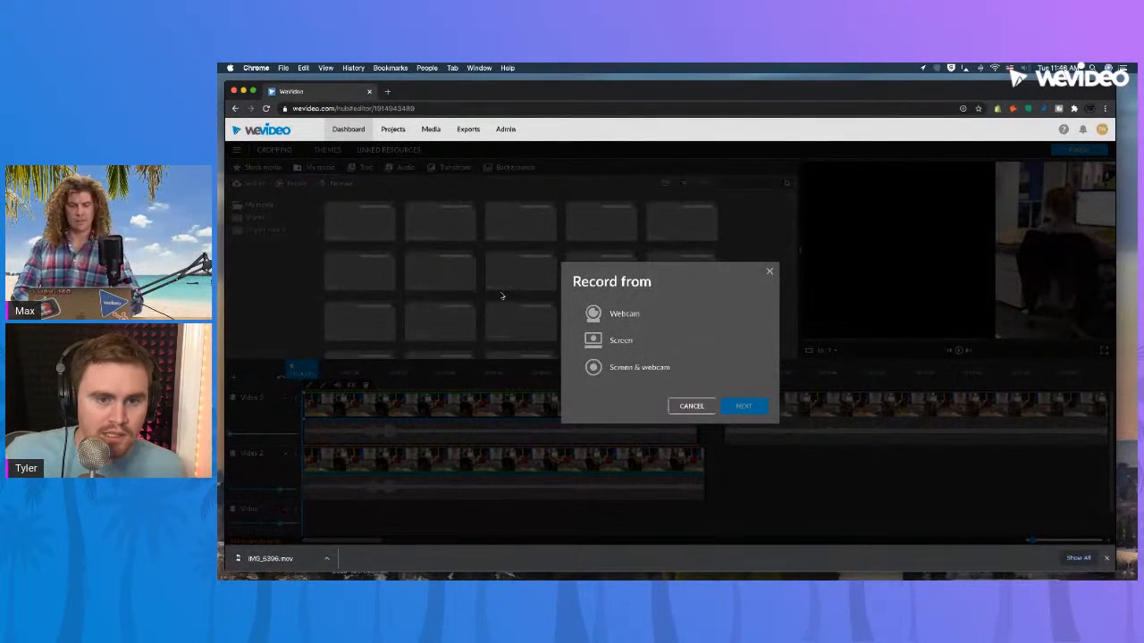
{"action": "left_click", "coordinate": [769, 275]}
{"action": "key", "text": "super+equal"}
{"action": "key", "text": "super+equal"}
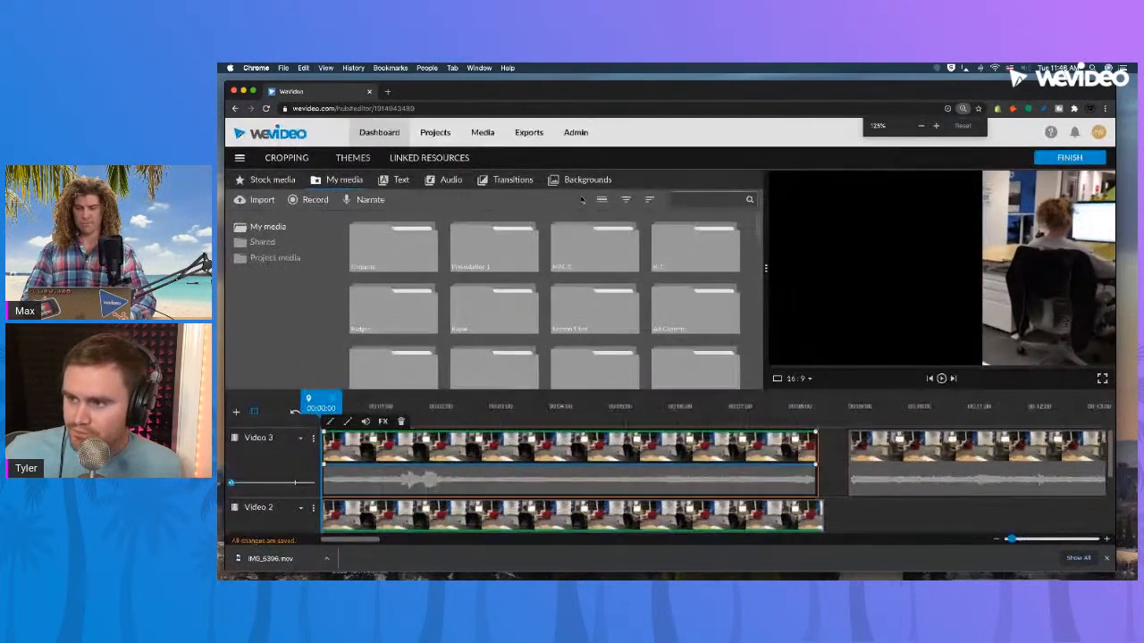
Set up a combined Screen & webcam recording and allow access to the microphone and camera.
{"action": "key", "text": "super+equal"}
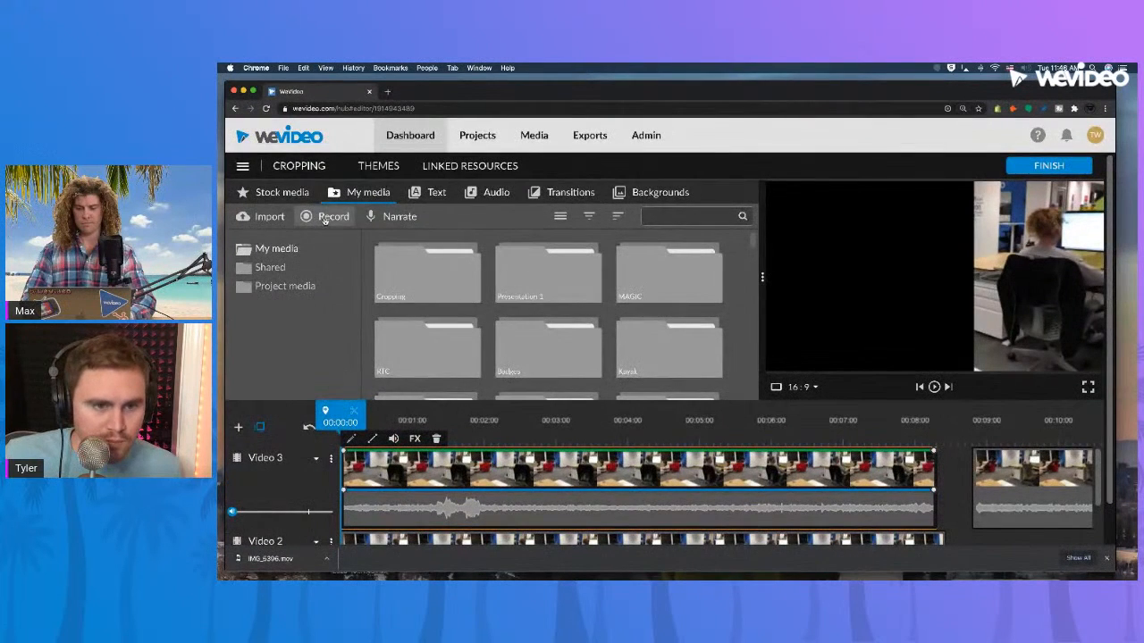
{"action": "left_click", "coordinate": [327, 220]}
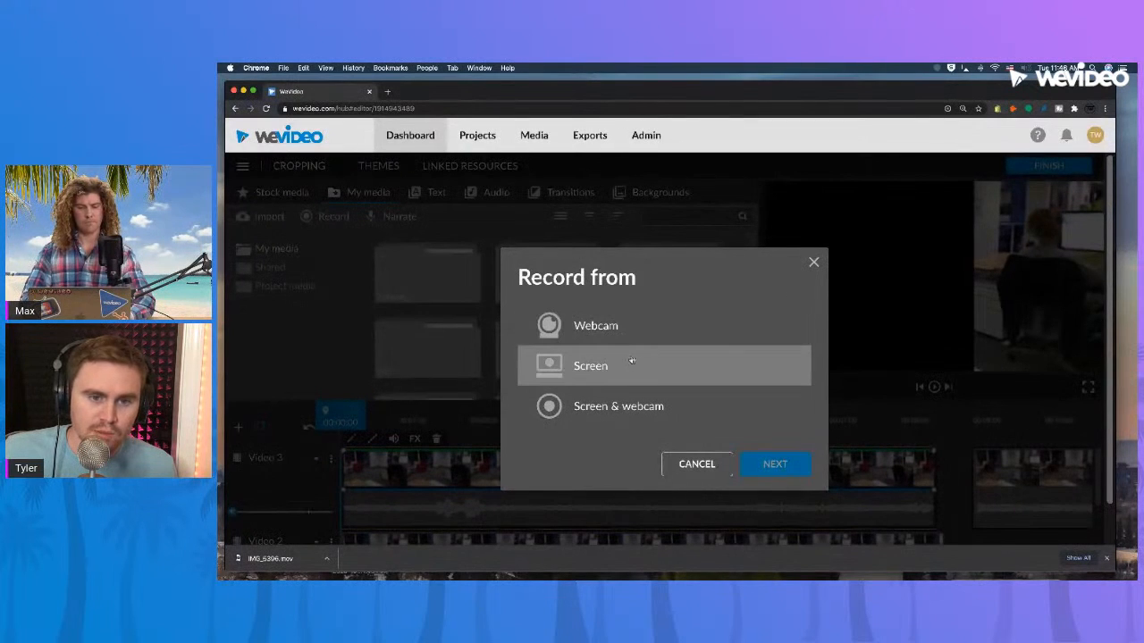
{"action": "left_click", "coordinate": [706, 407]}
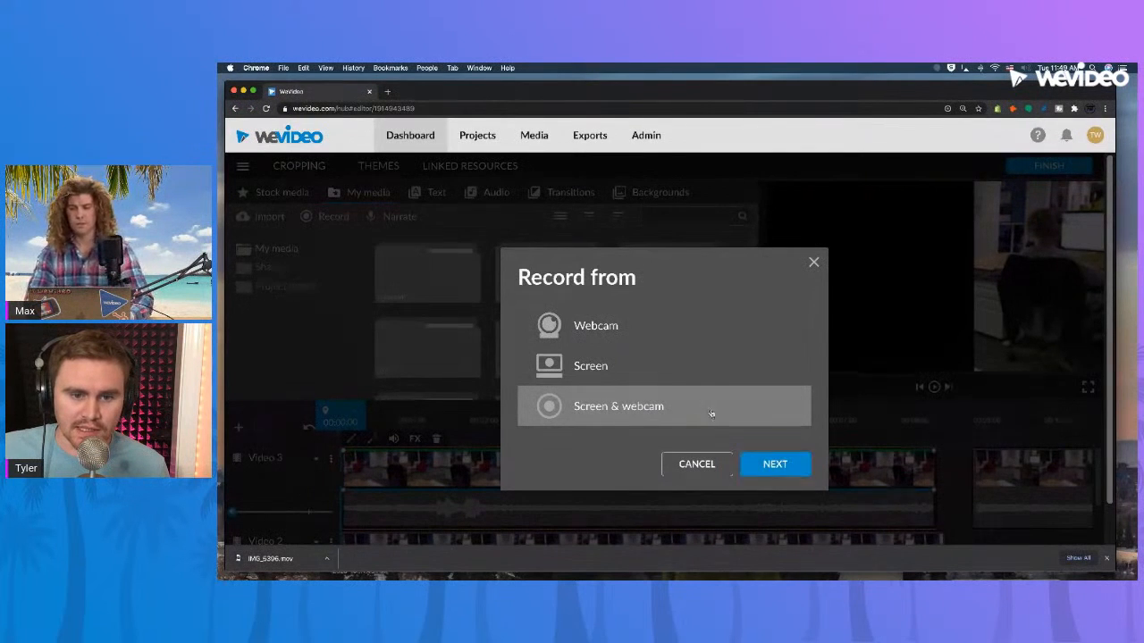
{"action": "left_click", "coordinate": [768, 465]}
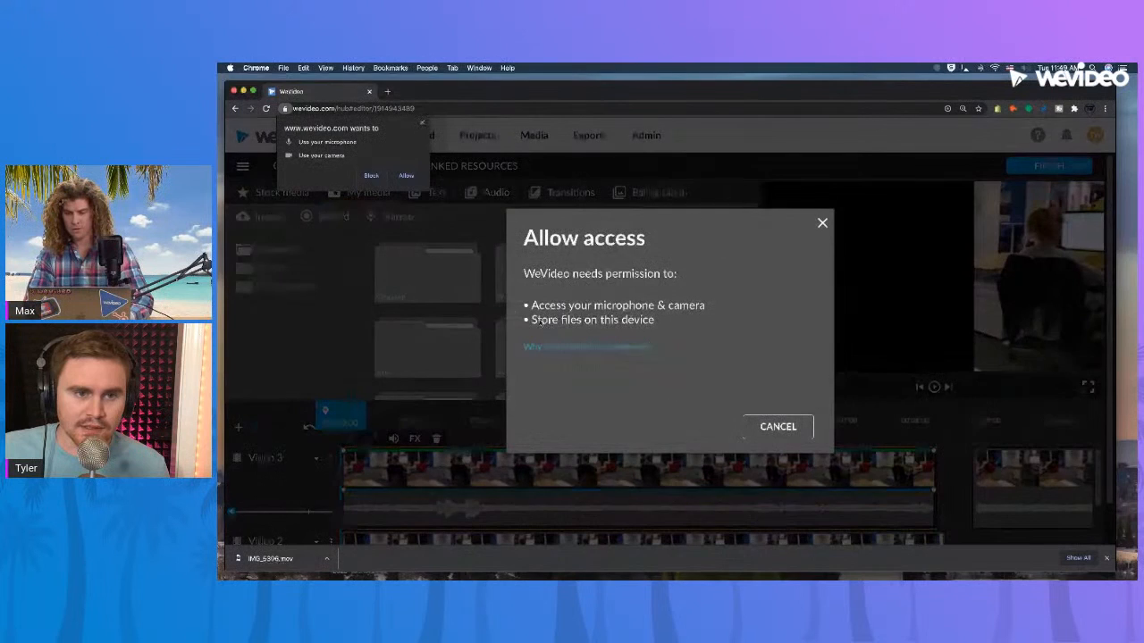
{"action": "left_click", "coordinate": [405, 176]}
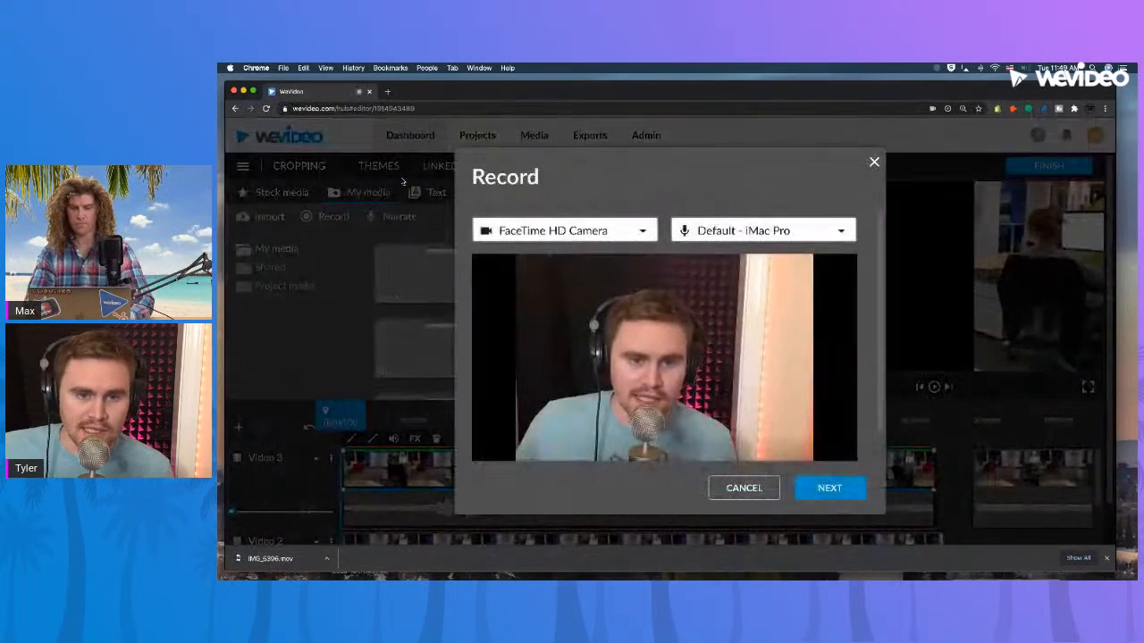
Check the available cameras and microphones, keep FaceTime HD Camera and Default - iMac Pro, and continue to the screen choice.
{"action": "left_click", "coordinate": [640, 231]}
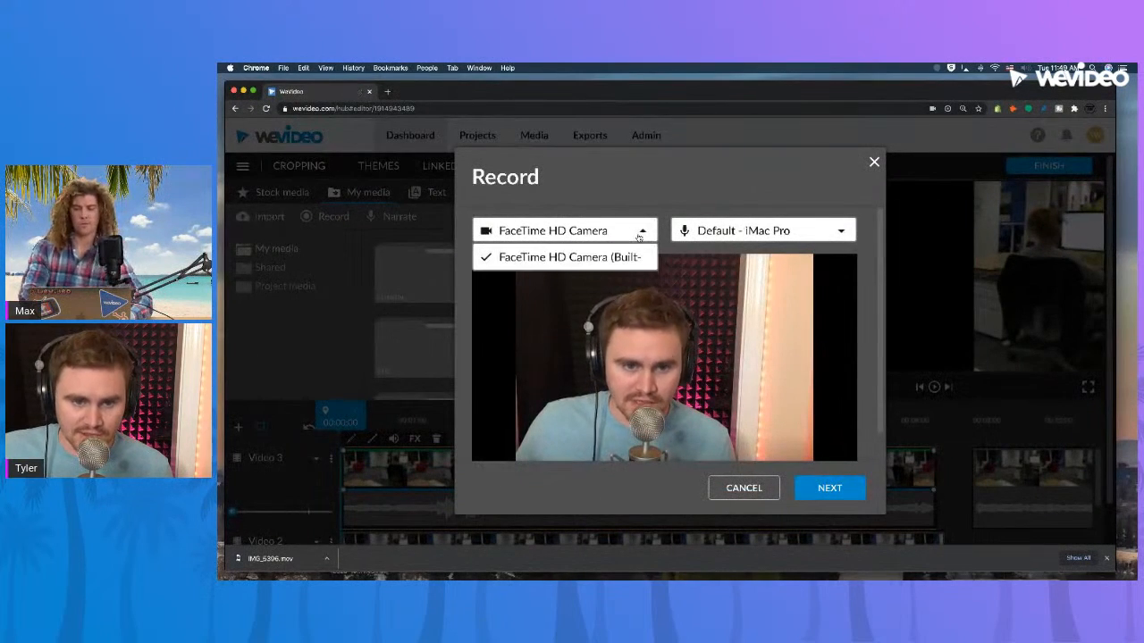
{"action": "left_click", "coordinate": [640, 232]}
{"action": "left_click", "coordinate": [641, 232]}
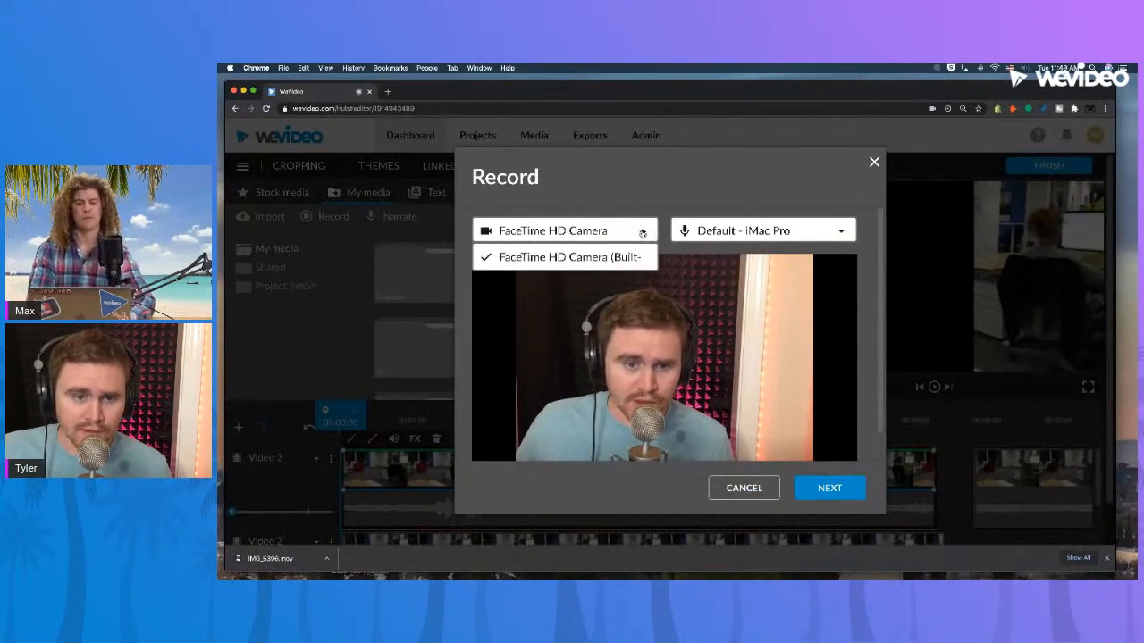
{"action": "left_click", "coordinate": [642, 232]}
{"action": "left_click", "coordinate": [644, 232]}
{"action": "left_click", "coordinate": [644, 232]}
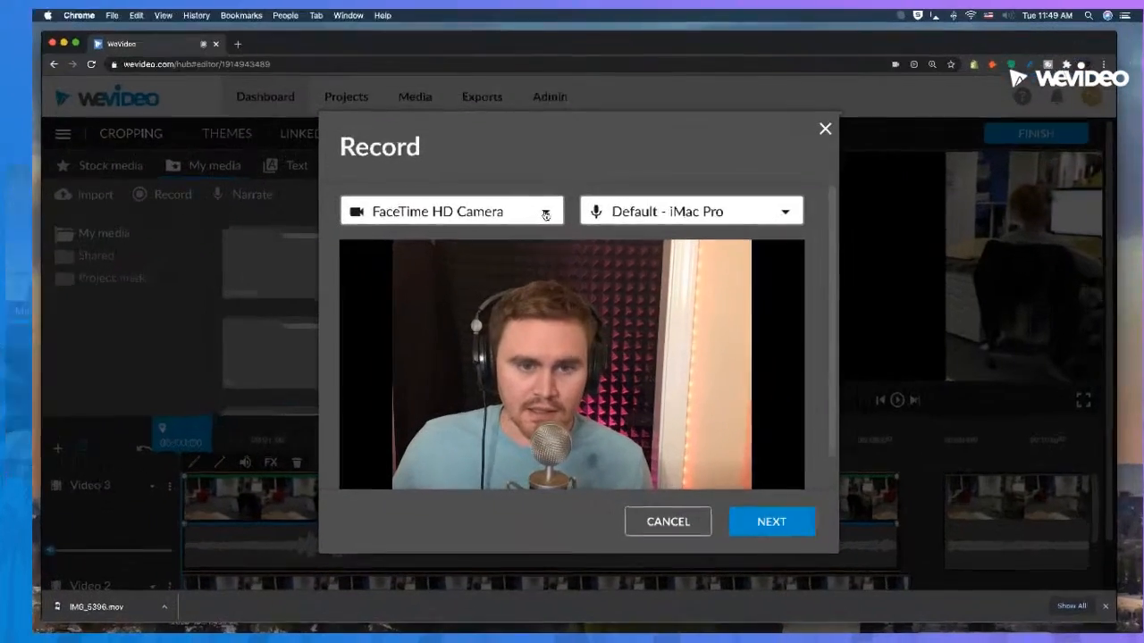
{"action": "left_click", "coordinate": [737, 208]}
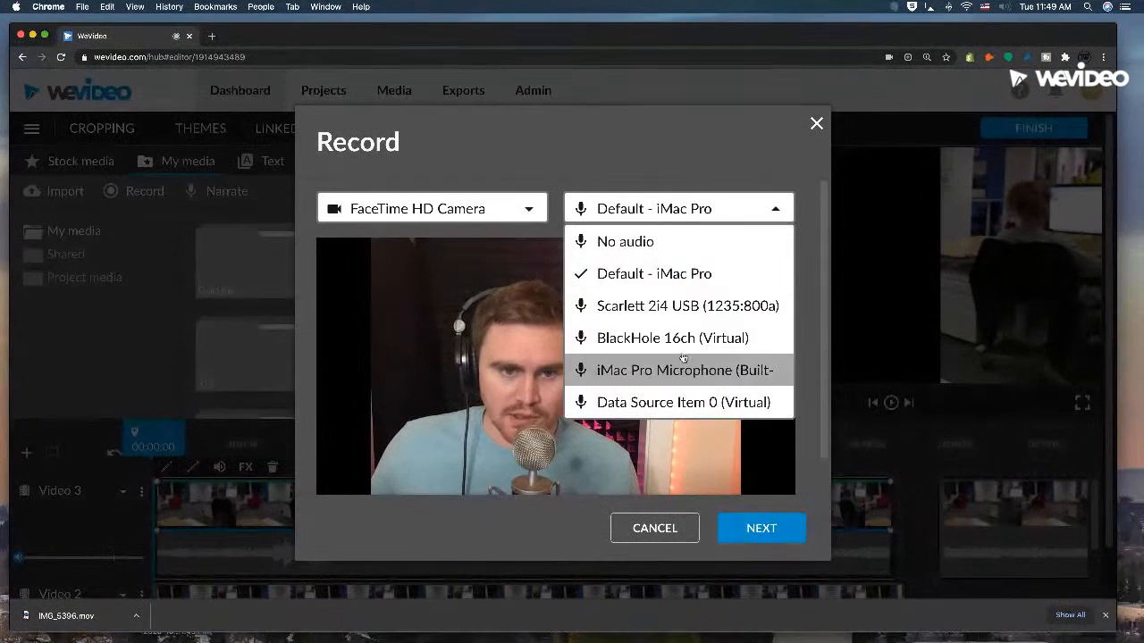
{"action": "left_click", "coordinate": [743, 206]}
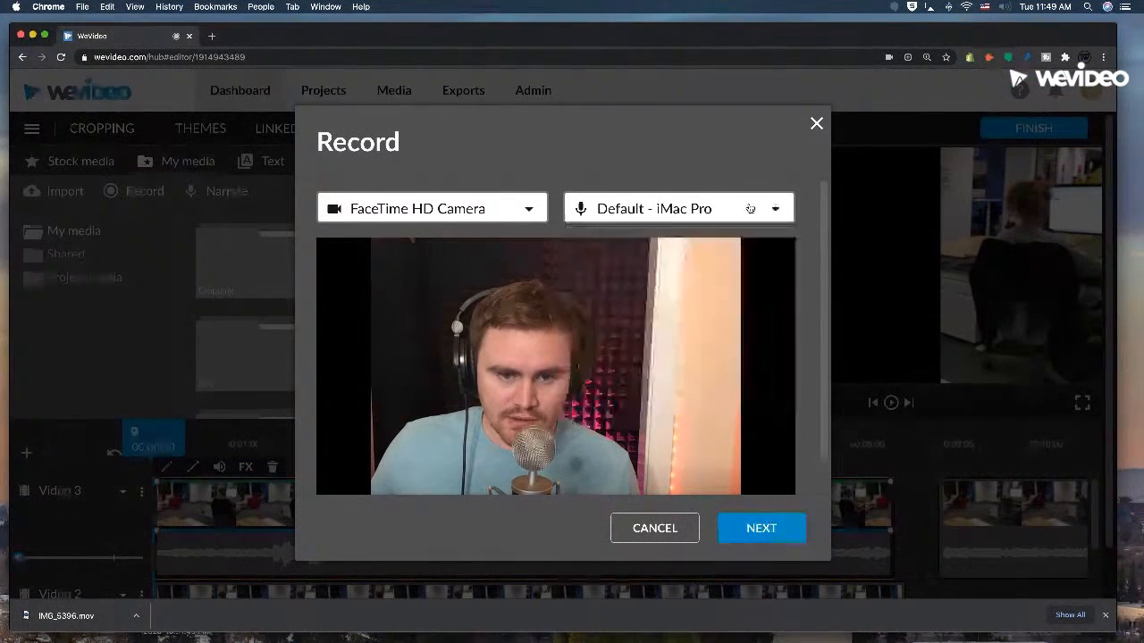
{"action": "left_click", "coordinate": [745, 536]}
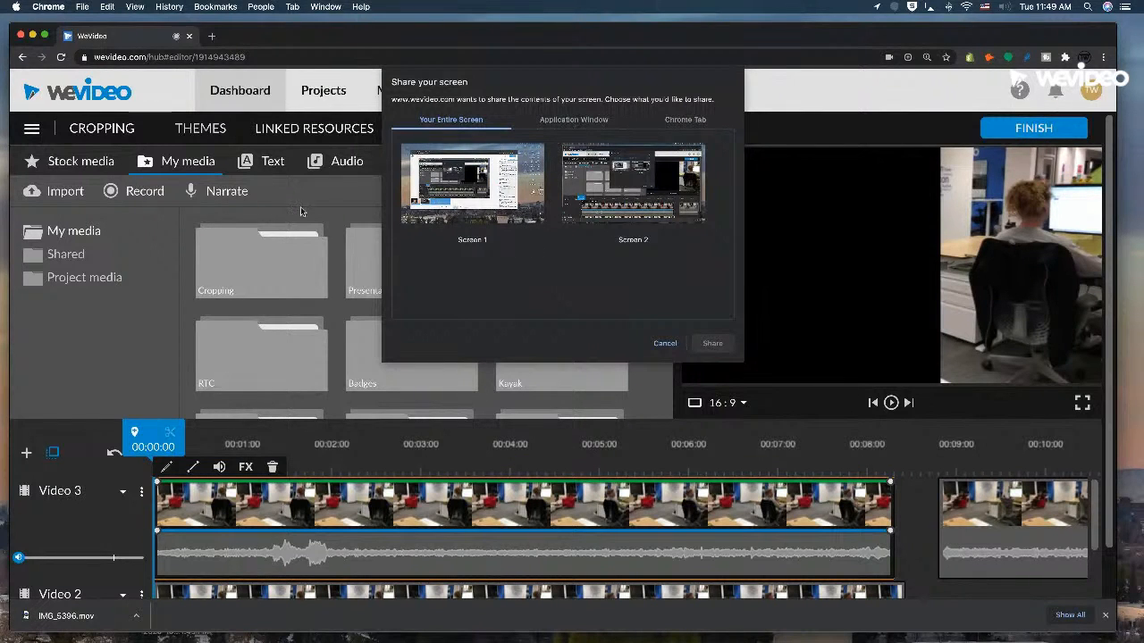
Look through the screen, application window and Chrome tab sharing options, and share the entire Screen 2 for the recording.
{"action": "left_click", "coordinate": [495, 206]}
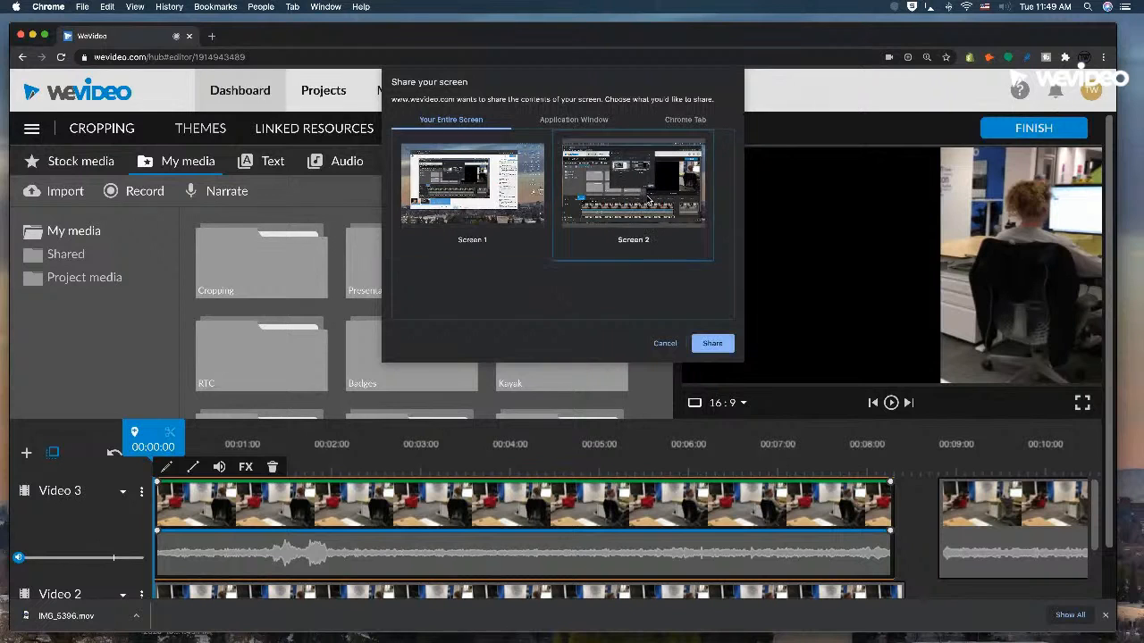
{"action": "left_click", "coordinate": [617, 196]}
{"action": "left_click", "coordinate": [573, 120]}
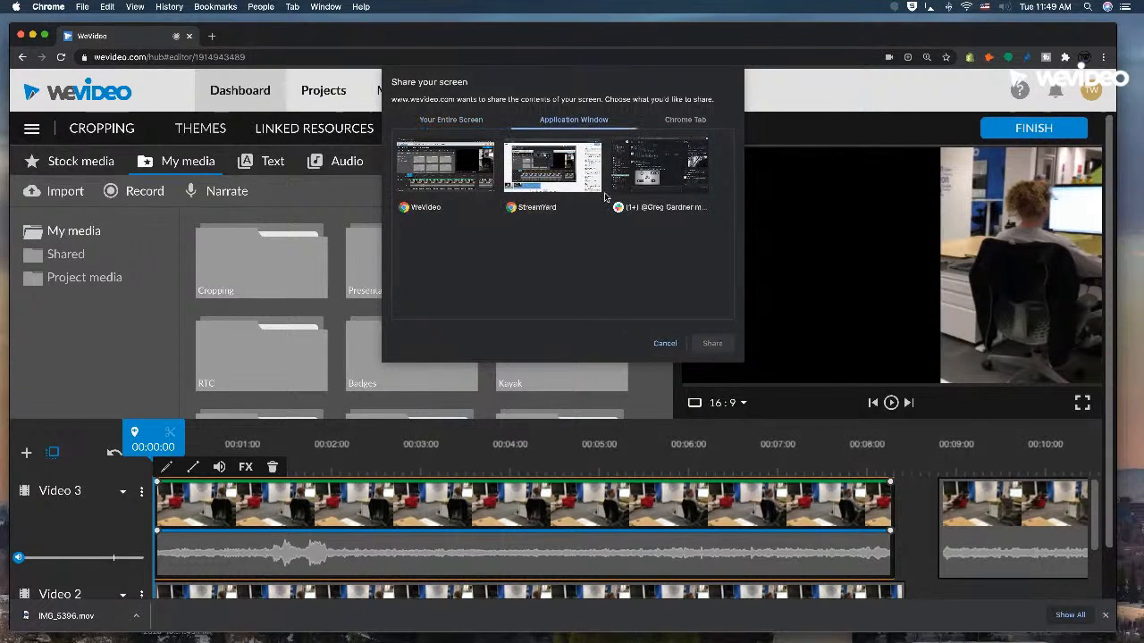
{"action": "left_click", "coordinate": [667, 120]}
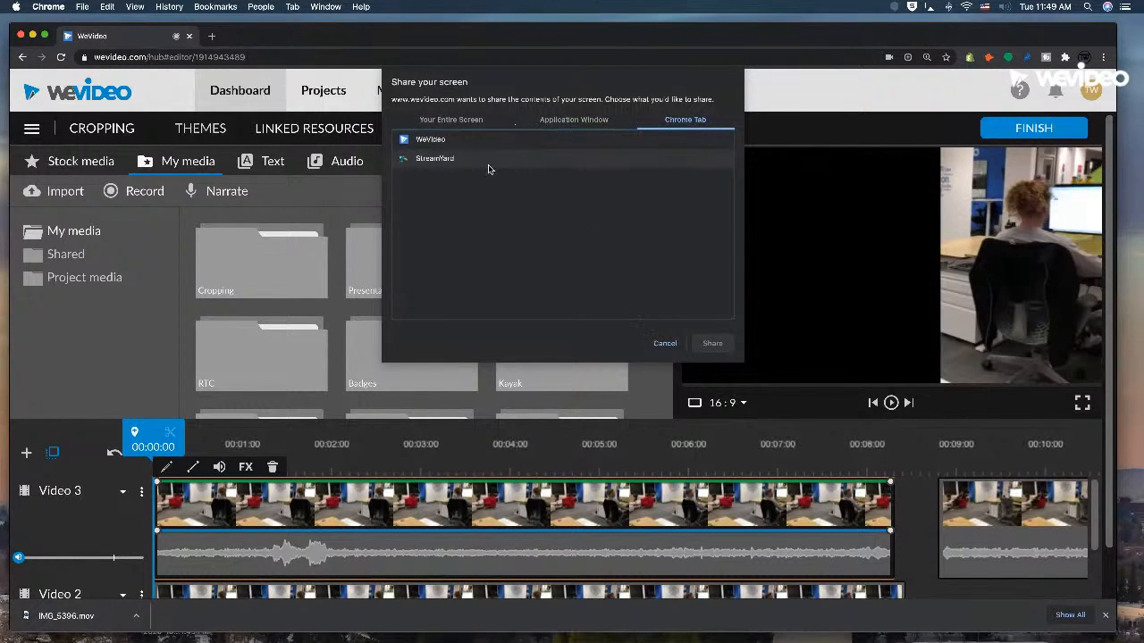
{"action": "left_click", "coordinate": [441, 118]}
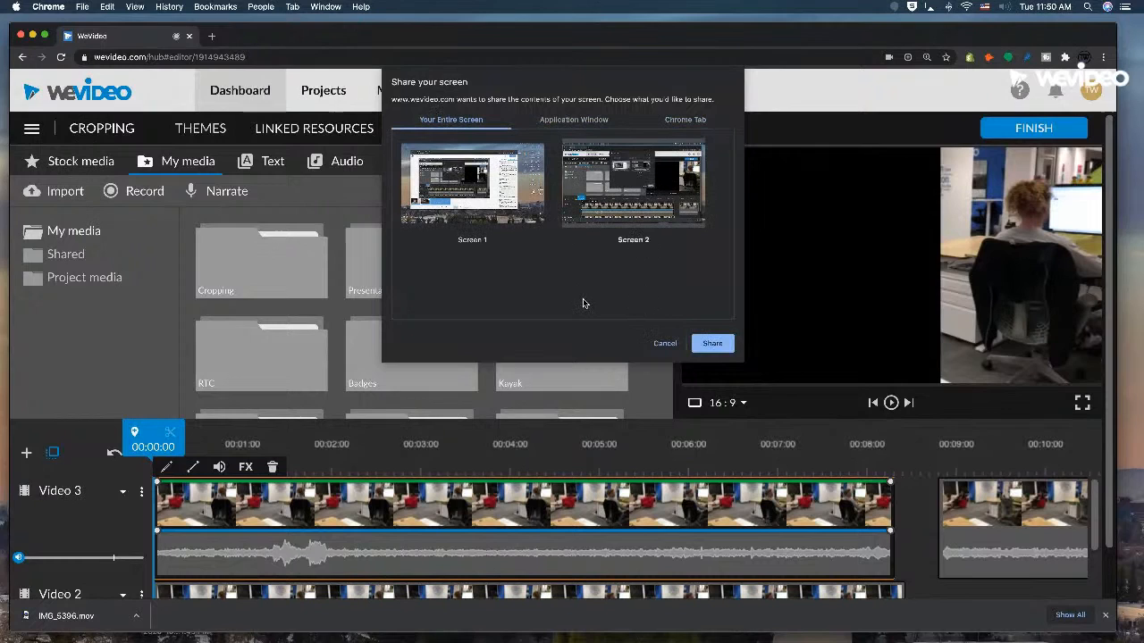
{"action": "left_click", "coordinate": [666, 120]}
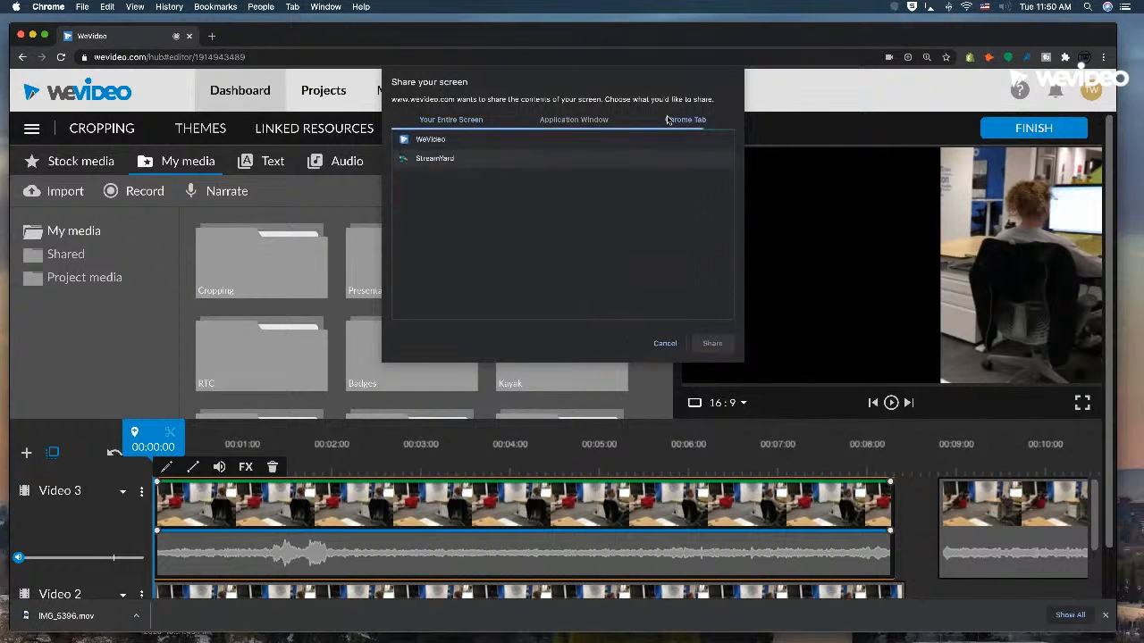
{"action": "left_click", "coordinate": [473, 122]}
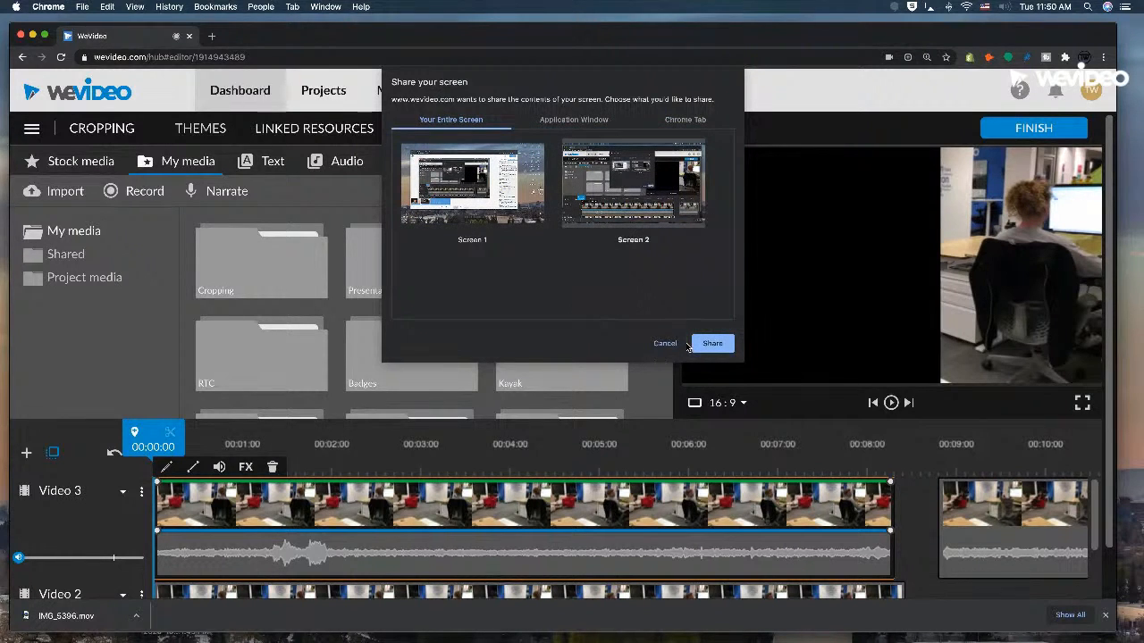
{"action": "left_click", "coordinate": [631, 194]}
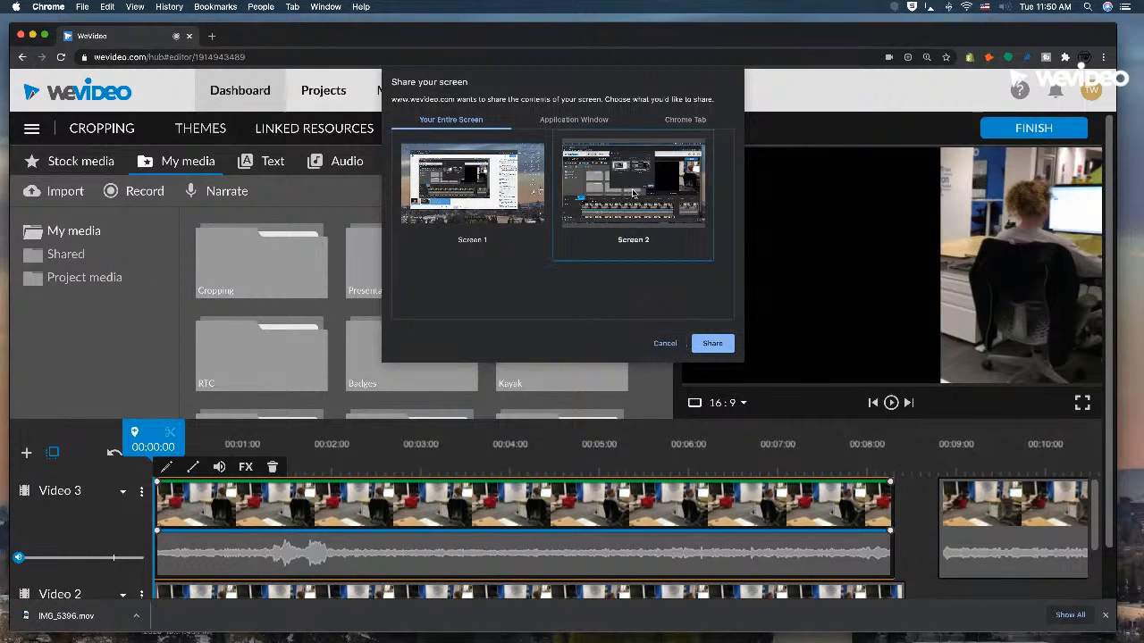
{"action": "left_click", "coordinate": [714, 342]}
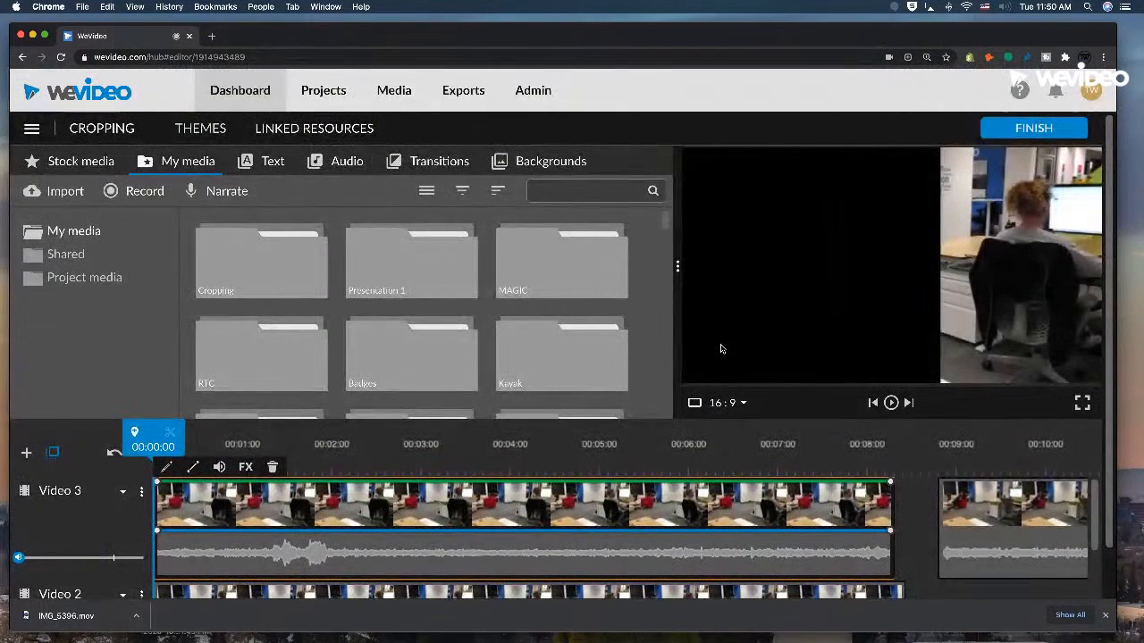
Record a short demo of moving the browser window and browsing media folders, stop sharing, save the recording, and dismiss the crop editor.
{"action": "mouse_move", "coordinate": [506, 45]}
{"action": "left_mouse_down"}
{"action": "mouse_move", "coordinate": [502, 56]}
{"action": "mouse_move", "coordinate": [527, 41]}
{"action": "mouse_move", "coordinate": [512, 41]}
{"action": "left_mouse_up"}
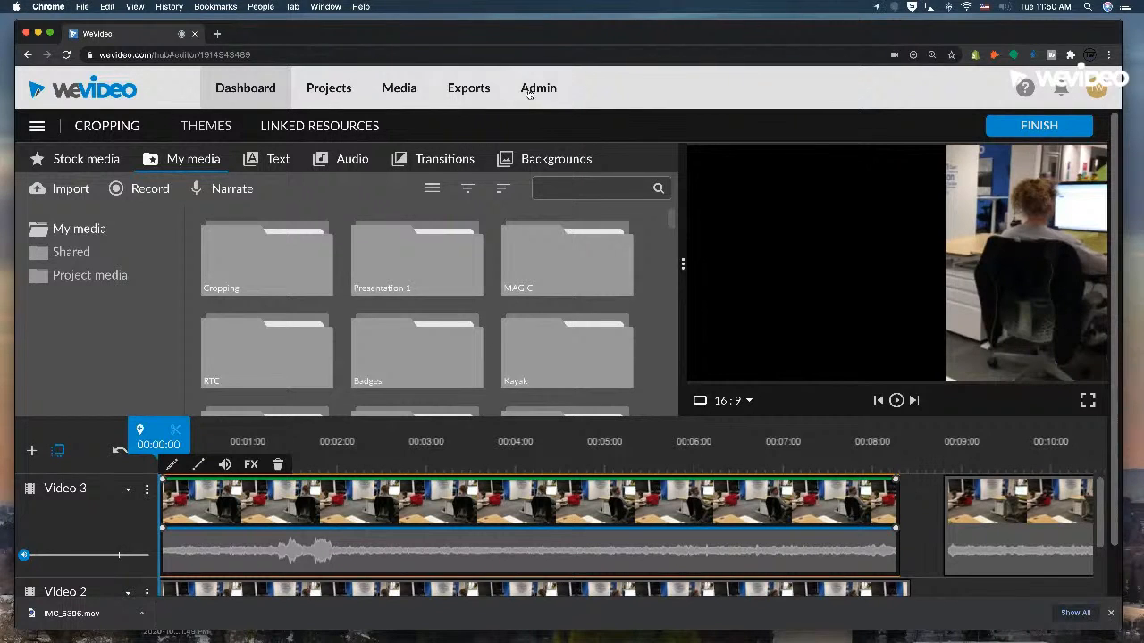
{"action": "mouse_move", "coordinate": [630, 640]}
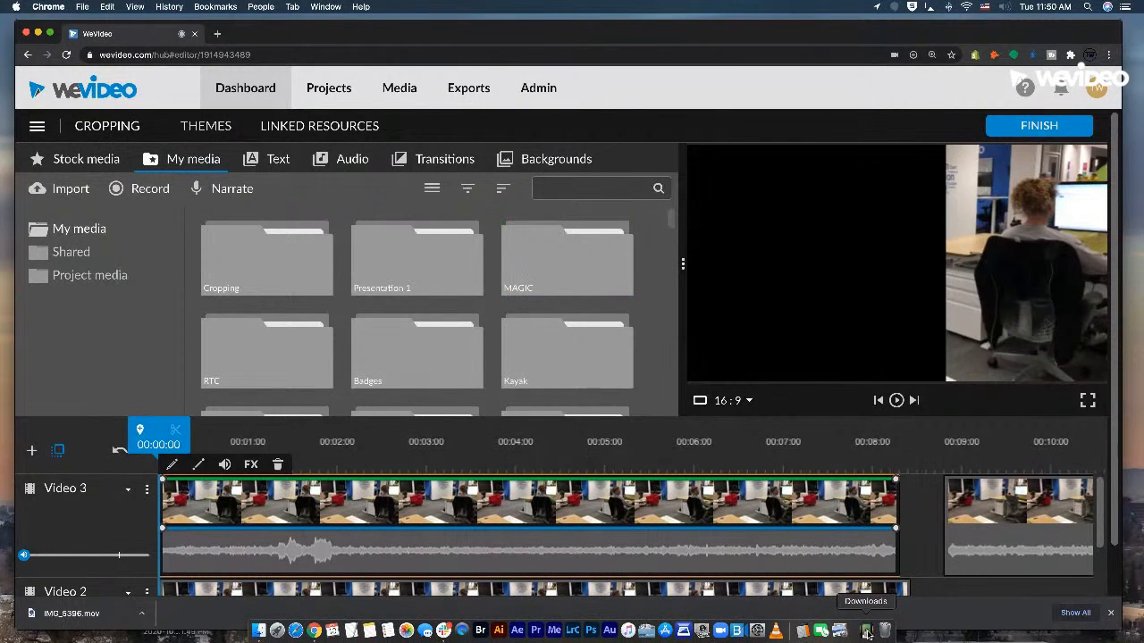
{"action": "scroll", "coordinate": [528, 331], "scroll_direction": "down", "scroll_amount": 2}
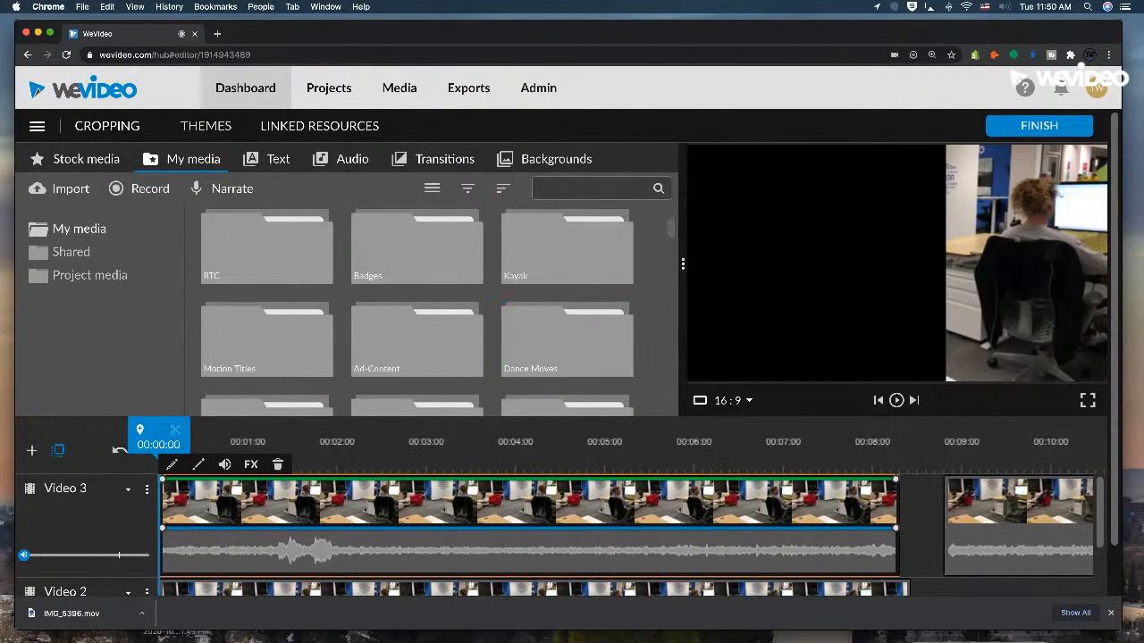
{"action": "mouse_move", "coordinate": [425, 637]}
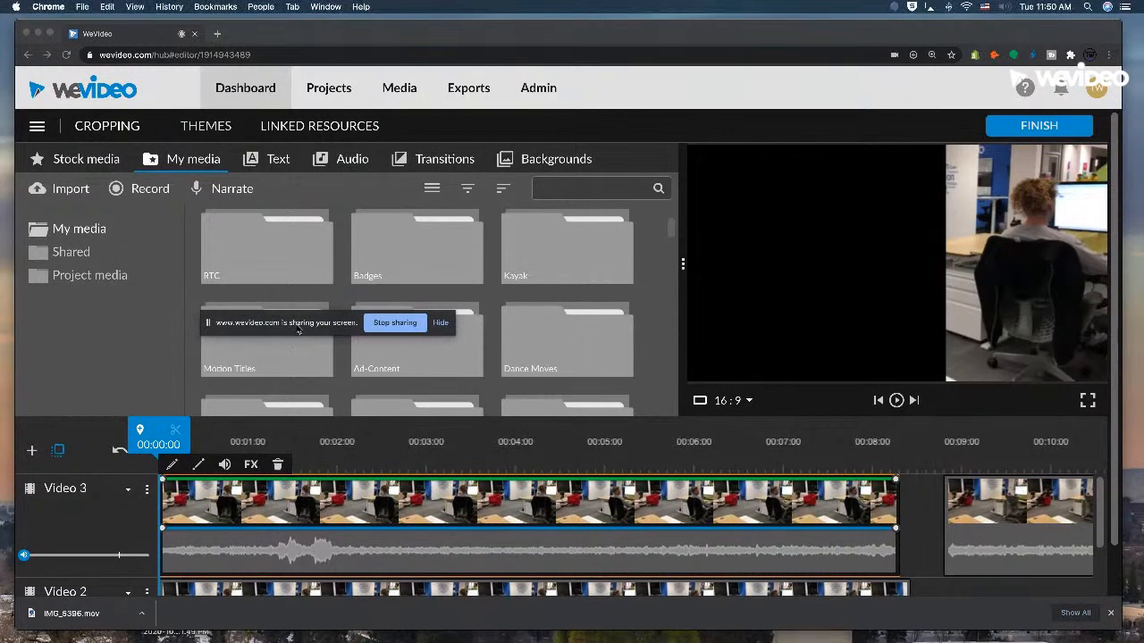
{"action": "left_click", "coordinate": [385, 324]}
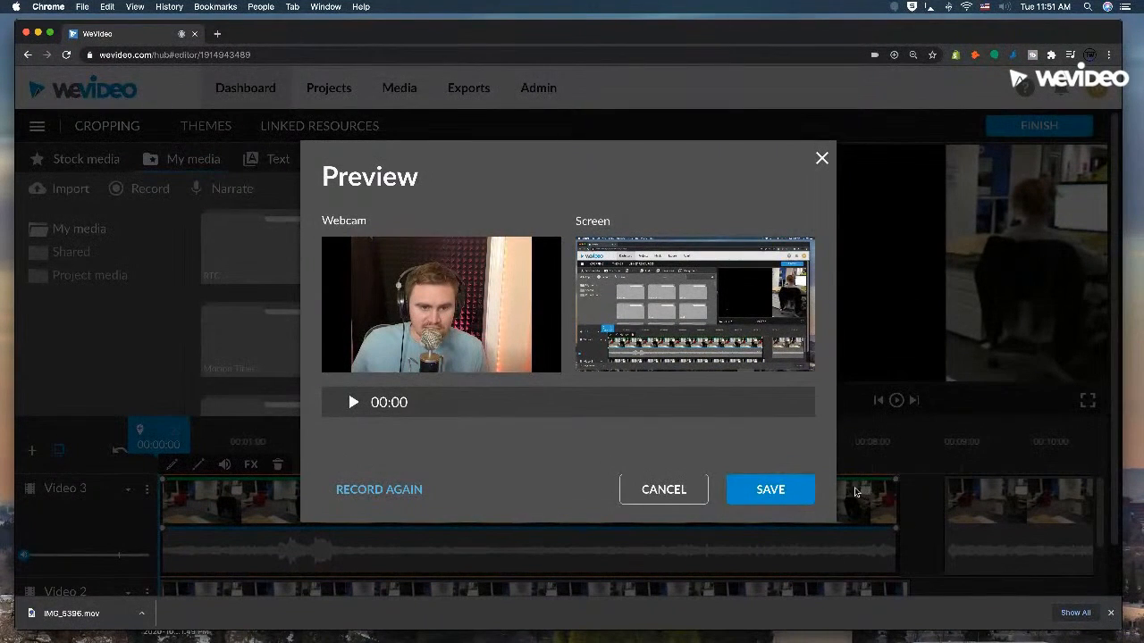
{"action": "left_click", "coordinate": [798, 490]}
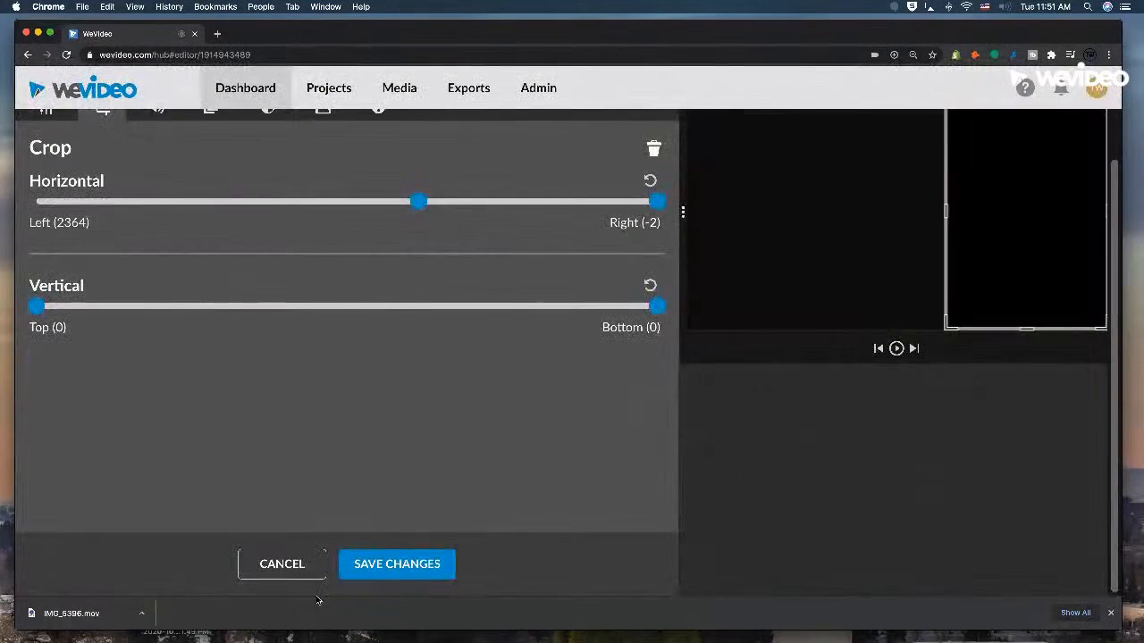
{"action": "left_click", "coordinate": [286, 572]}
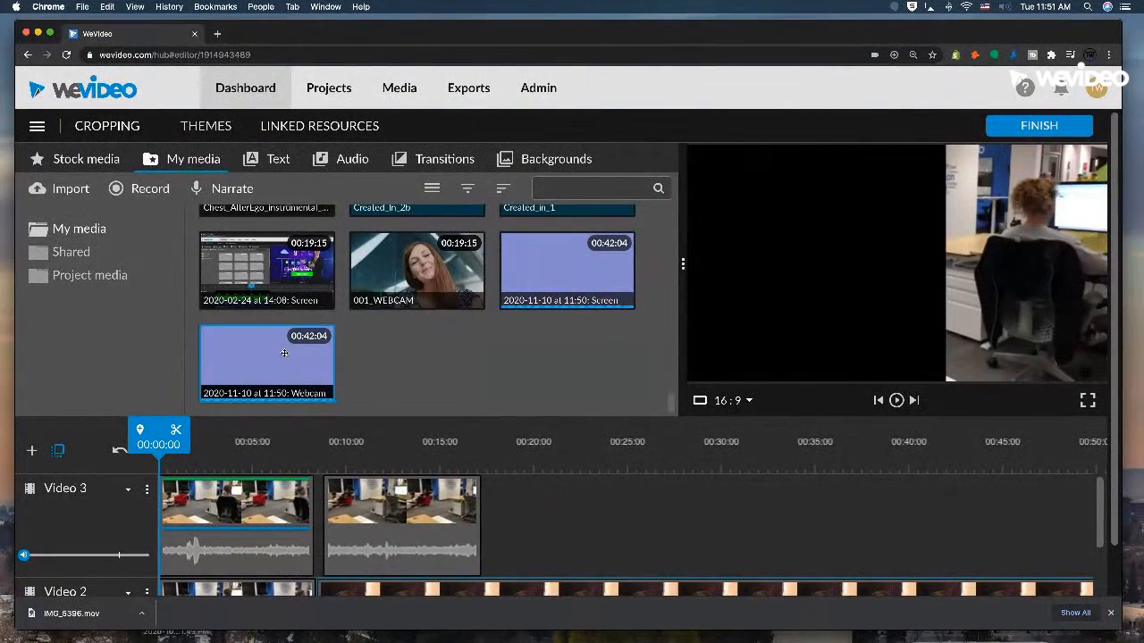
Delete the second clip on the Video 3 track, above the new webcam recording.
{"action": "left_click_drag", "start_coordinate": [295, 361], "coordinate": [645, 511]}
{"action": "scroll", "coordinate": [645, 511], "scroll_direction": "up", "scroll_amount": 1}
{"action": "scroll", "coordinate": [633, 513], "scroll_direction": "up", "scroll_amount": 3}
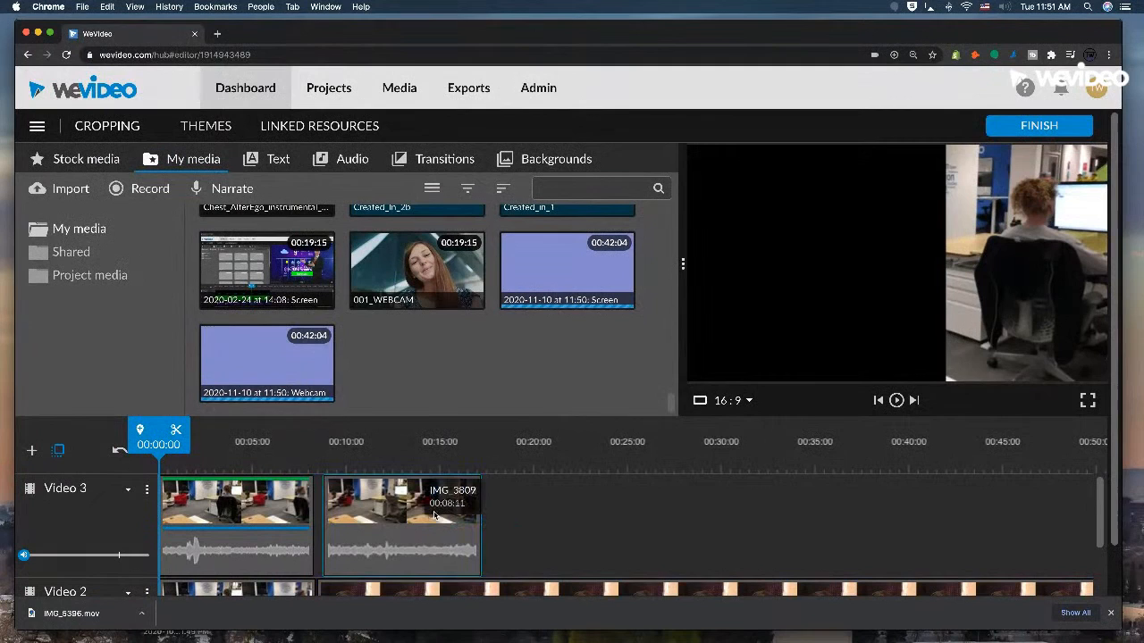
{"action": "key", "text": "Delete"}
Examine the recorded webcam and screen clips on Video 2 and Video 1 at several points along the timeline.
{"action": "left_click", "coordinate": [462, 463]}
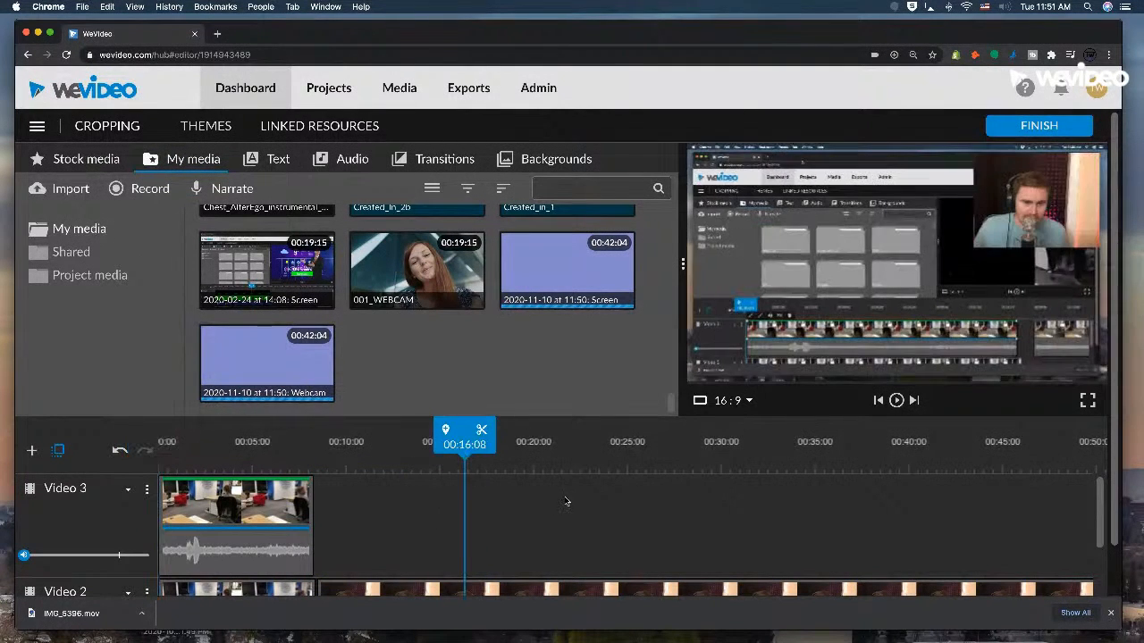
{"action": "scroll", "coordinate": [566, 500], "scroll_direction": "down", "scroll_amount": 2}
{"action": "scroll", "coordinate": [564, 502], "scroll_direction": "down", "scroll_amount": 1}
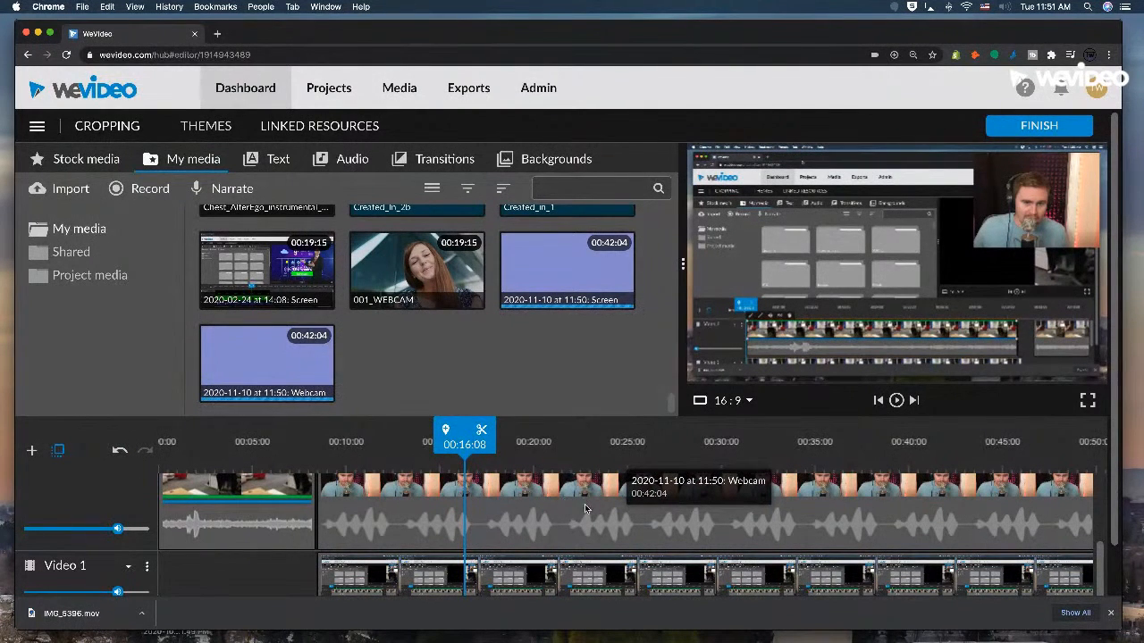
{"action": "left_click", "coordinate": [552, 459]}
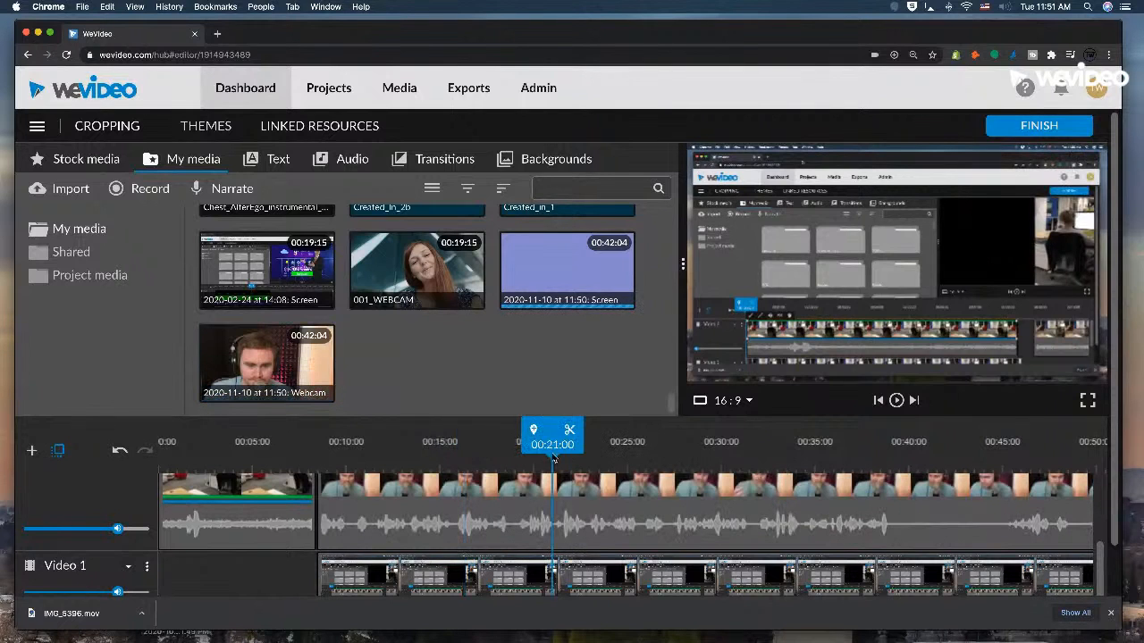
{"action": "left_click", "coordinate": [484, 459]}
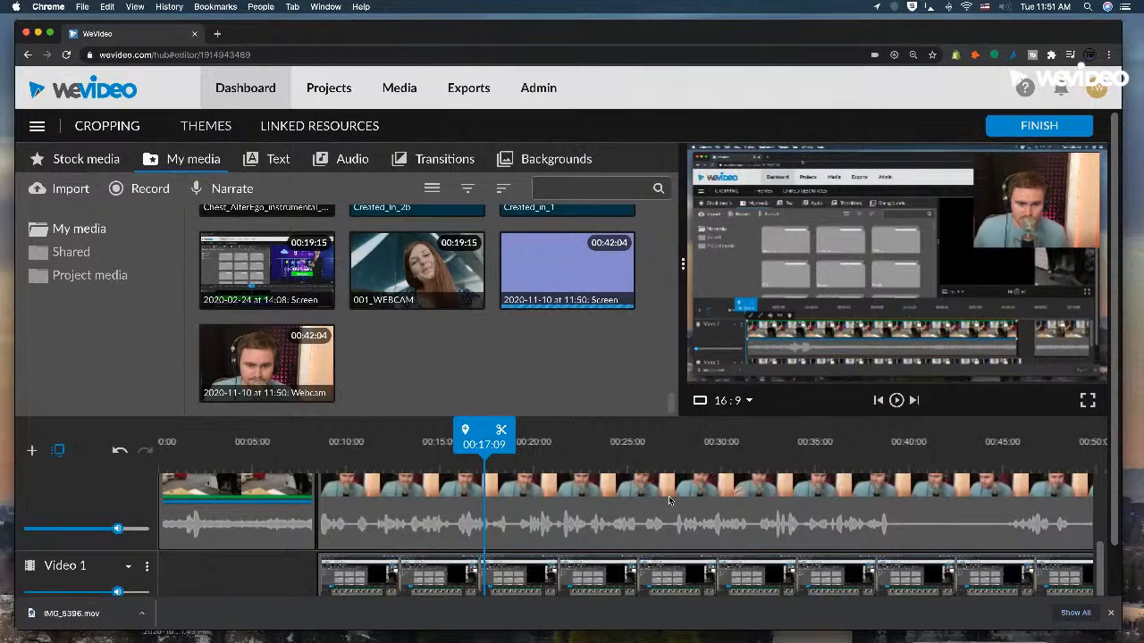
Crop the webcam recording by 81 at the top and 177 on the right, and open its transform settings.
{"action": "left_click", "coordinate": [612, 576]}
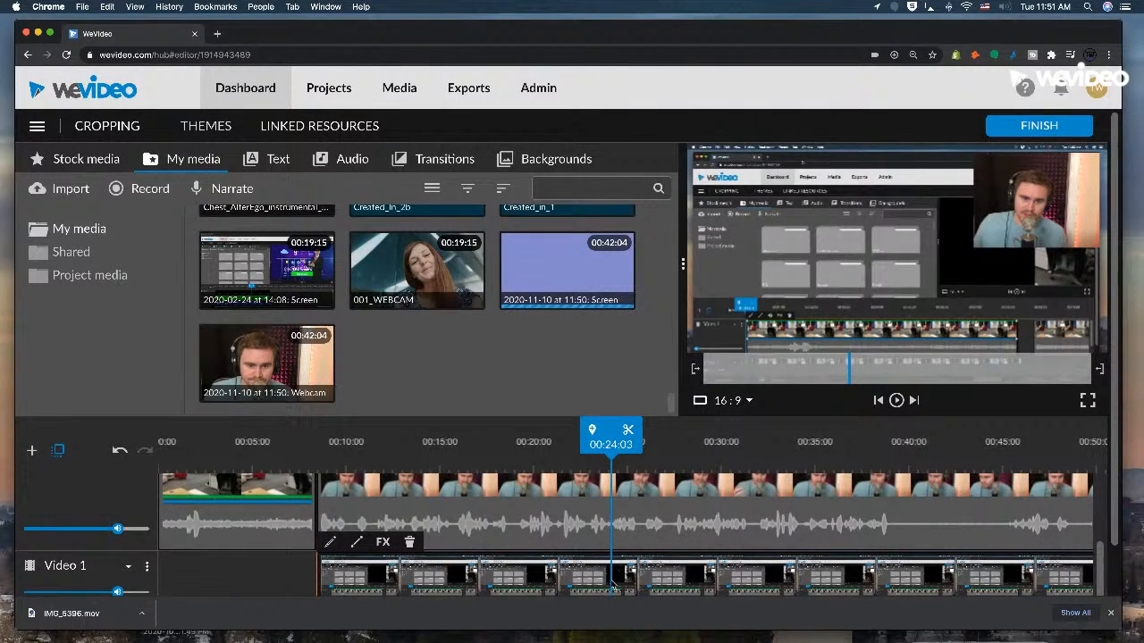
{"action": "left_click", "coordinate": [626, 497]}
{"action": "double_click", "coordinate": [633, 491]}
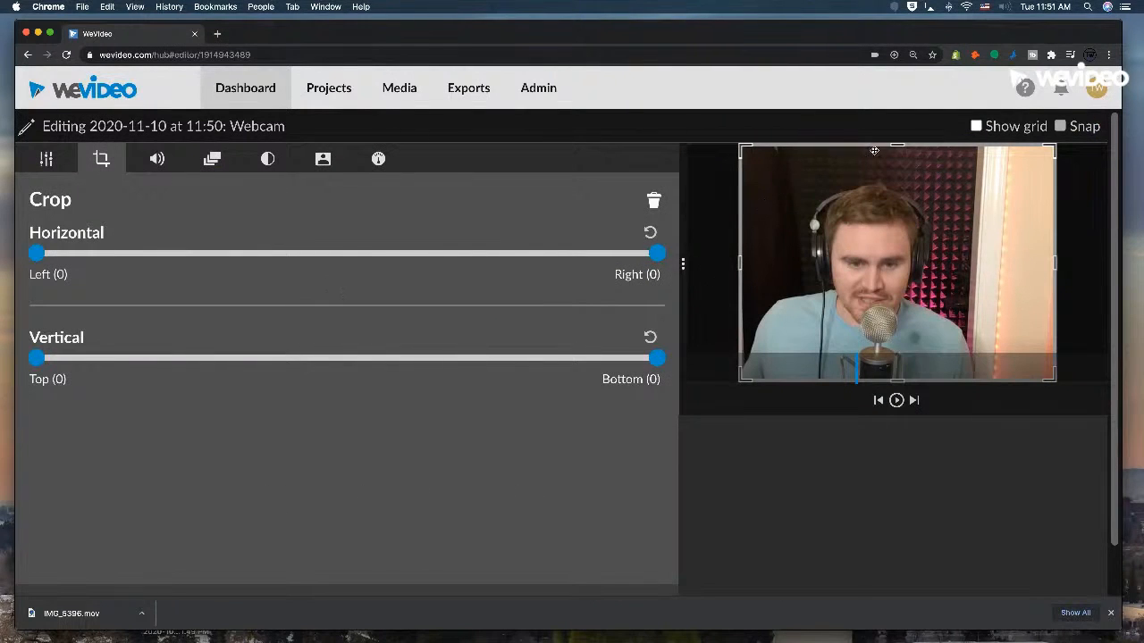
{"action": "left_click_drag", "start_coordinate": [896, 144], "coordinate": [896, 167]}
{"action": "left_click_drag", "start_coordinate": [1055, 275], "coordinate": [1001, 269]}
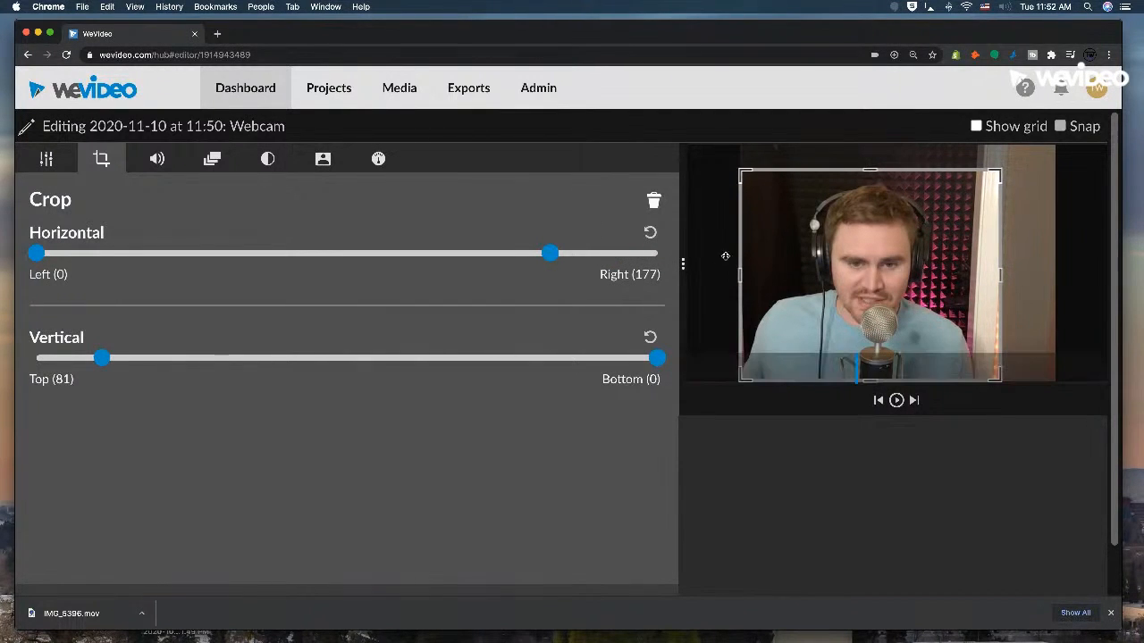
{"action": "left_click", "coordinate": [44, 158]}
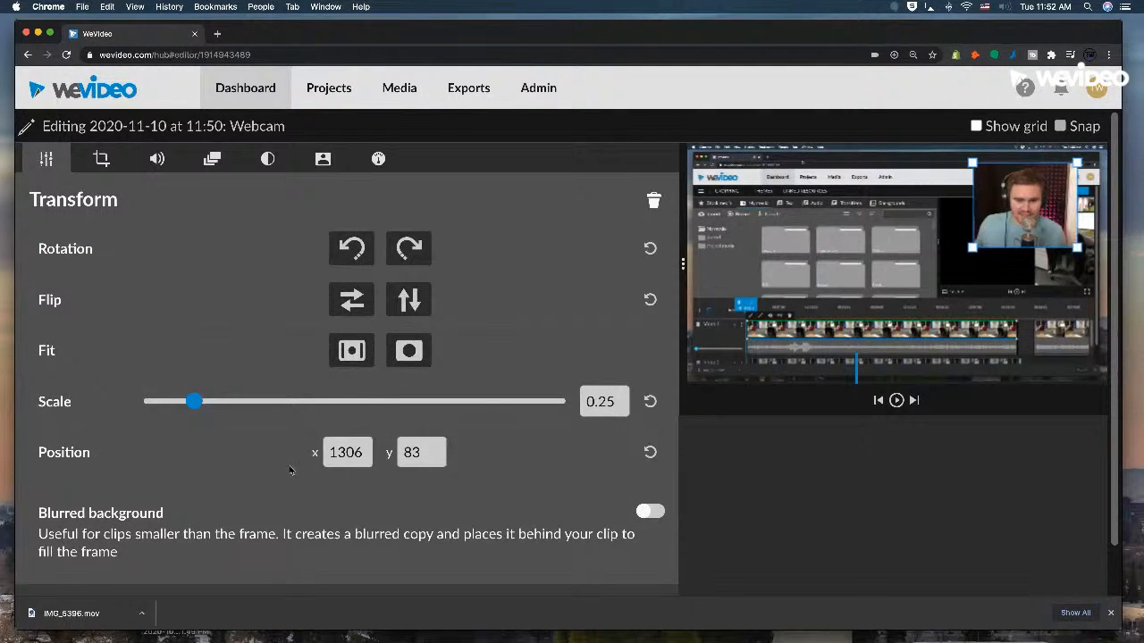
Scale the webcam recording to 0.58, position it at x -5, y 107, close the downloads bar, and save the changes.
{"action": "left_click_drag", "start_coordinate": [194, 401], "coordinate": [302, 406]}
{"action": "left_click_drag", "start_coordinate": [956, 217], "coordinate": [787, 266]}
{"action": "left_click_drag", "start_coordinate": [859, 374], "coordinate": [891, 370]}
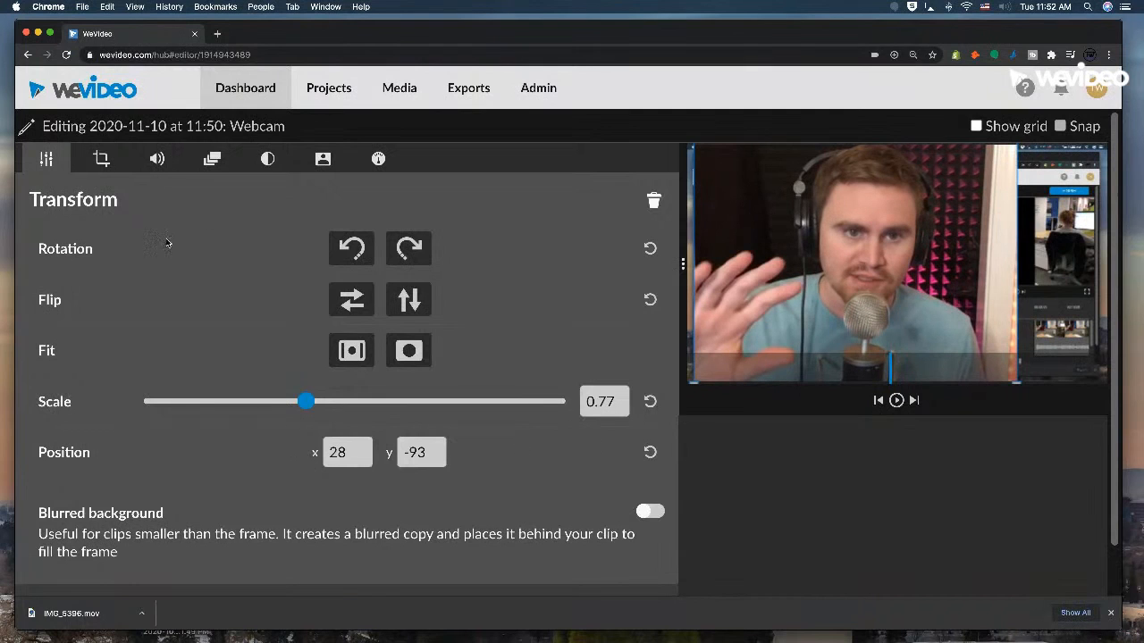
{"action": "left_click_drag", "start_coordinate": [808, 263], "coordinate": [784, 258]}
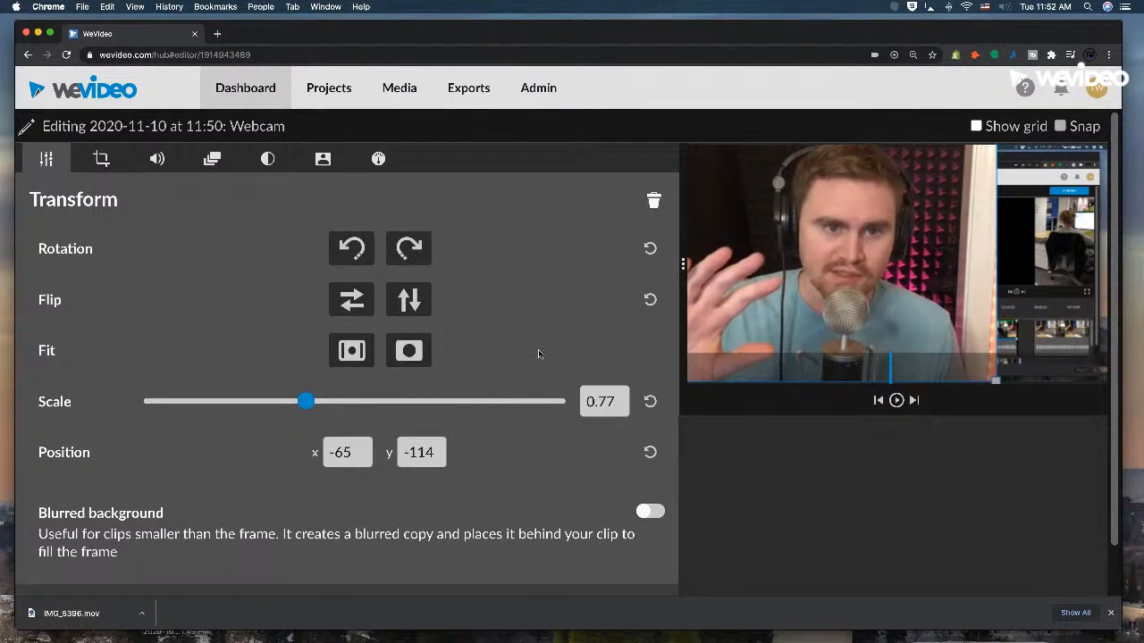
{"action": "left_click_drag", "start_coordinate": [306, 402], "coordinate": [266, 408]}
{"action": "left_click_drag", "start_coordinate": [796, 288], "coordinate": [773, 303]}
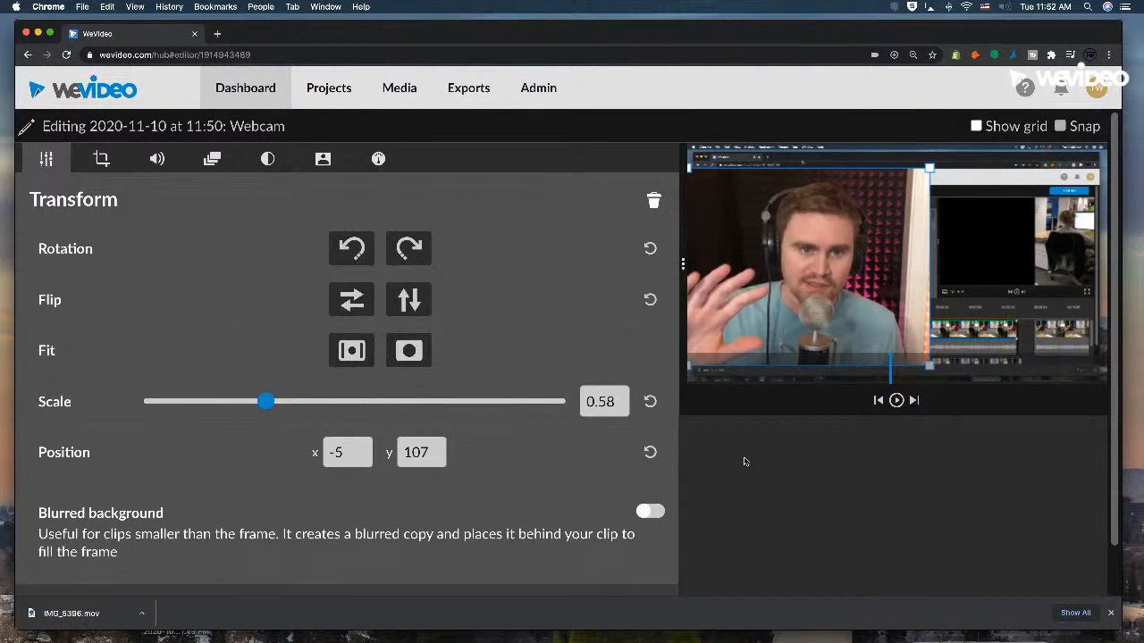
{"action": "left_click", "coordinate": [1111, 613]}
{"action": "left_click", "coordinate": [427, 620]}
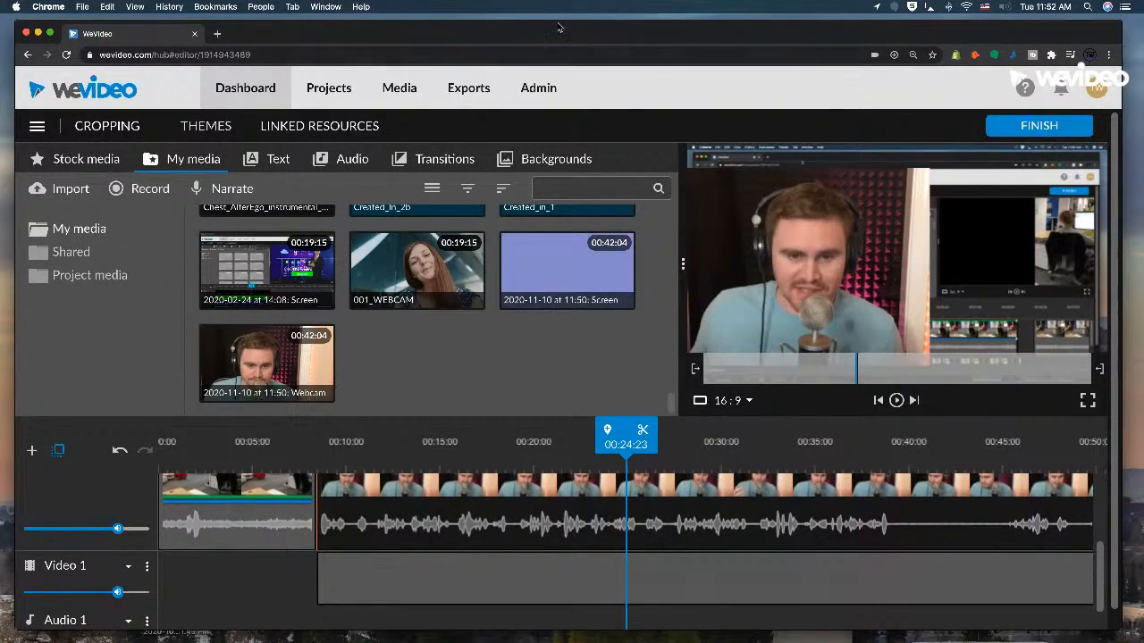
Zoom out the browser page, scale the screen recording on Video 1 to 0.65, position it at x 630, y 254, and save.
{"action": "key", "text": "super+minus"}
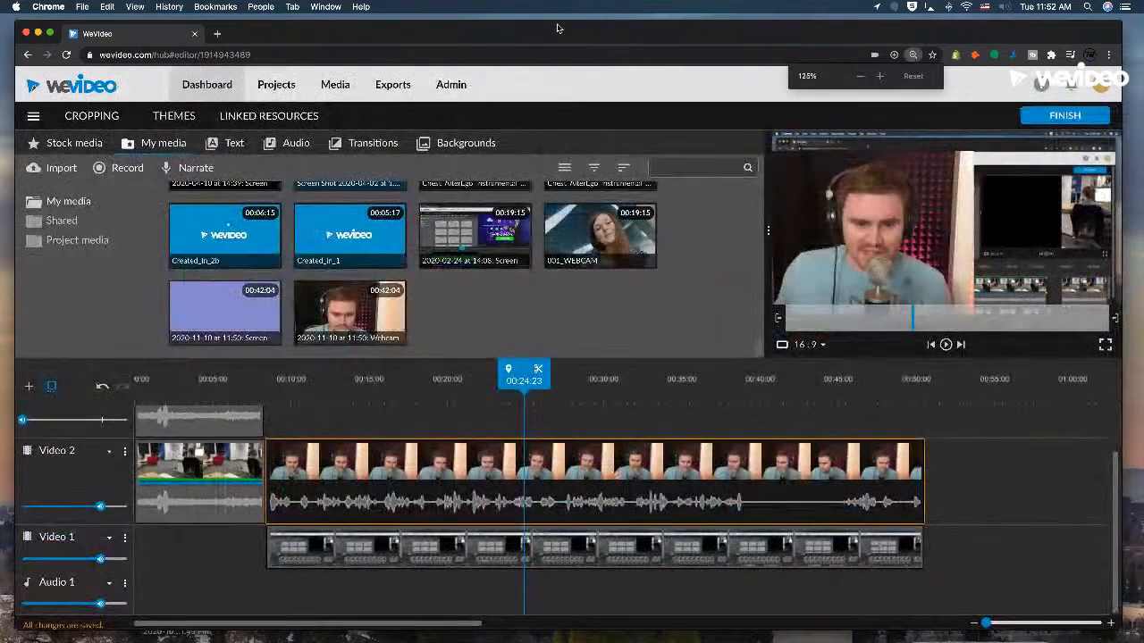
{"action": "double_click", "coordinate": [426, 564]}
{"action": "left_click_drag", "start_coordinate": [396, 346], "coordinate": [298, 348]}
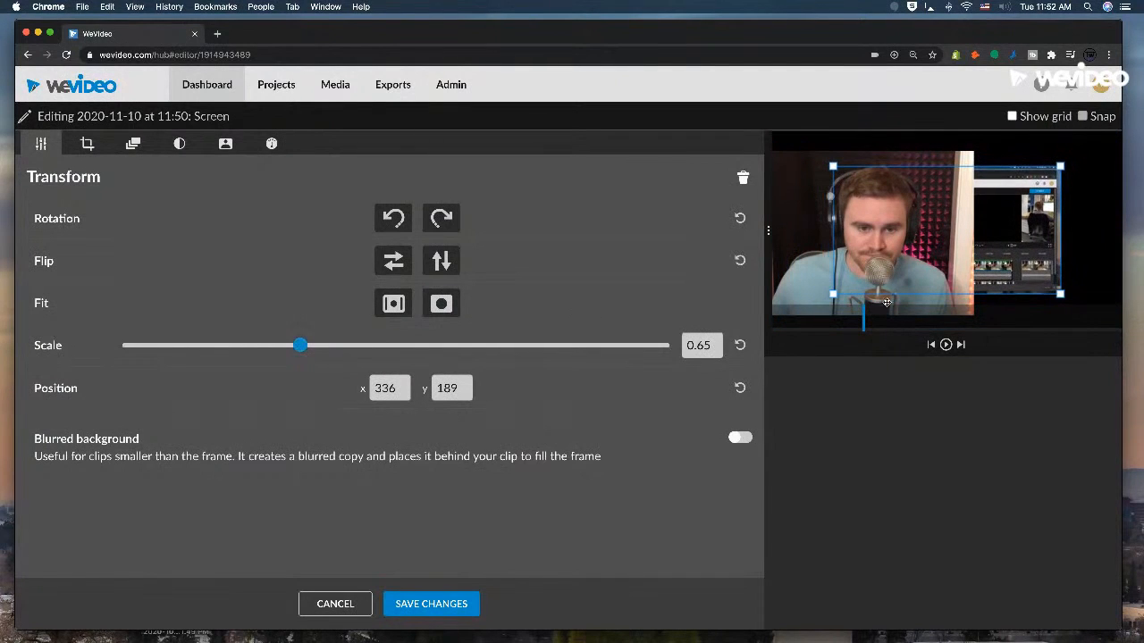
{"action": "left_click_drag", "start_coordinate": [992, 284], "coordinate": [1050, 279]}
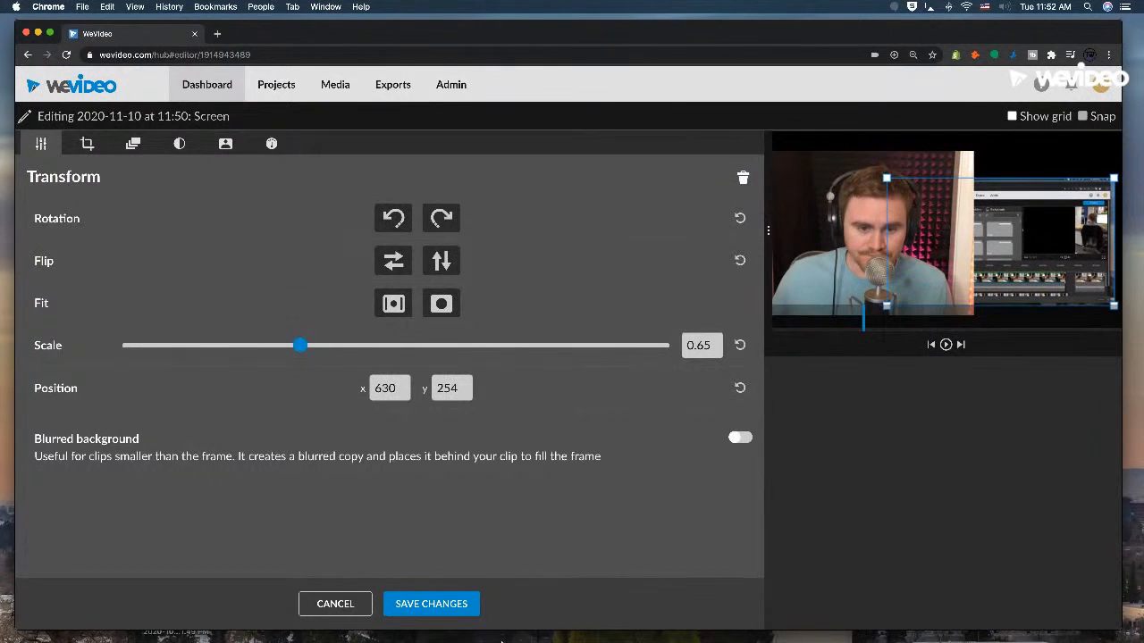
{"action": "left_click", "coordinate": [476, 615]}
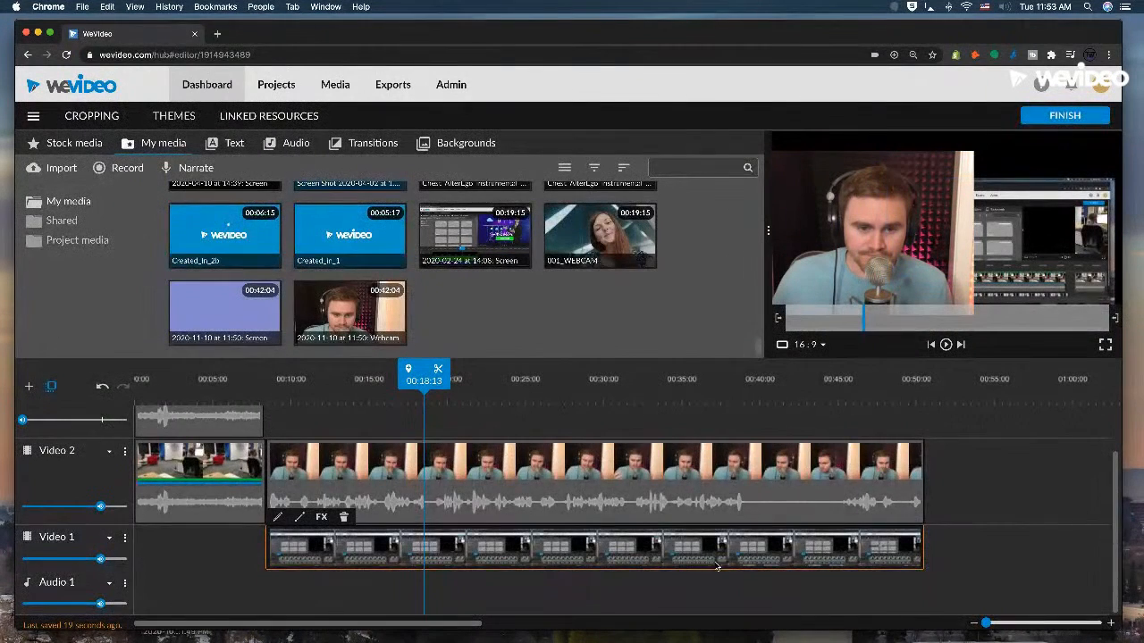
Move the screen recording from Video 1 up to Video 3, above the webcam recording, and preview the layering at 00:21:16.
{"action": "scroll", "coordinate": [670, 572], "scroll_direction": "up", "scroll_amount": 1}
{"action": "left_click_drag", "start_coordinate": [649, 603], "coordinate": [646, 484]}
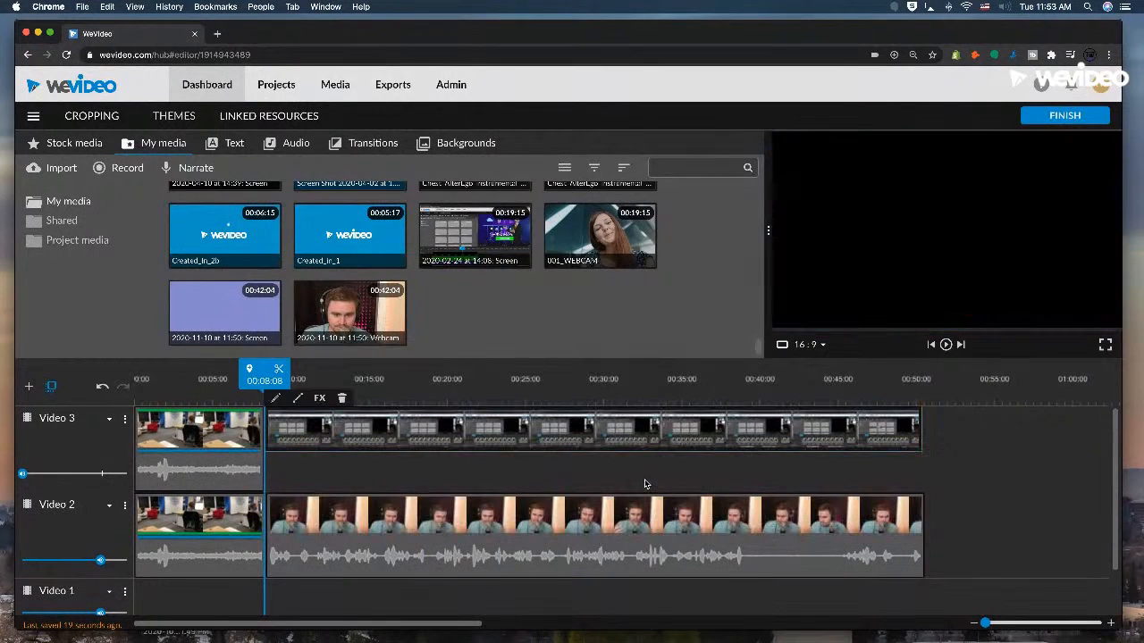
{"action": "left_click", "coordinate": [474, 390]}
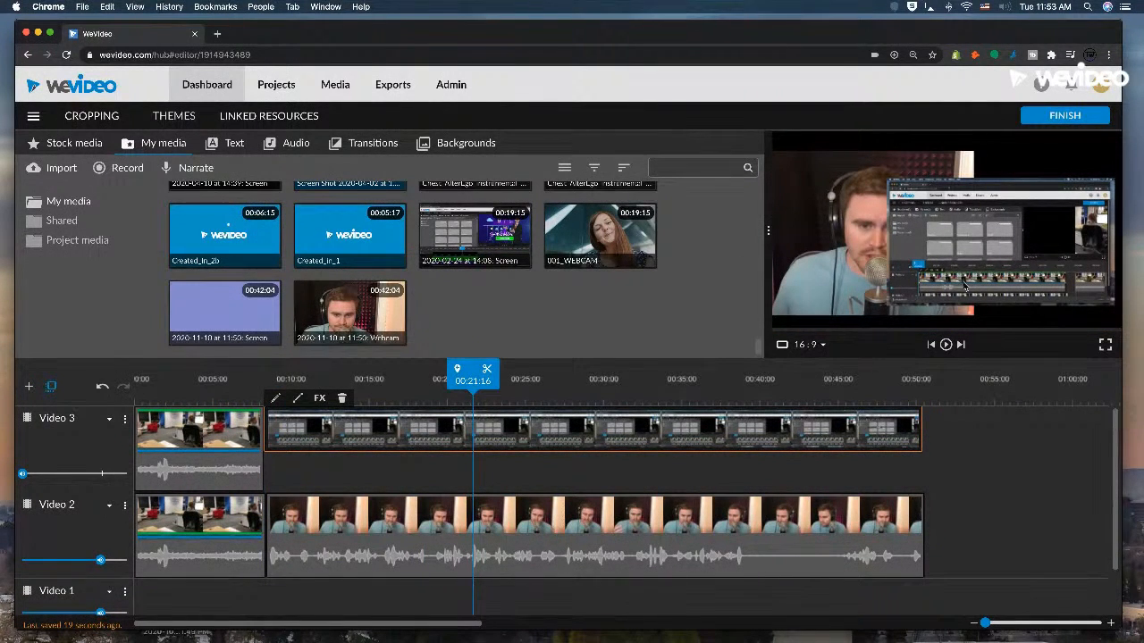
Reposition the screen recording on Video 3 to x 609, y 217, and crop 661 off its left side.
{"action": "double_click", "coordinate": [509, 442]}
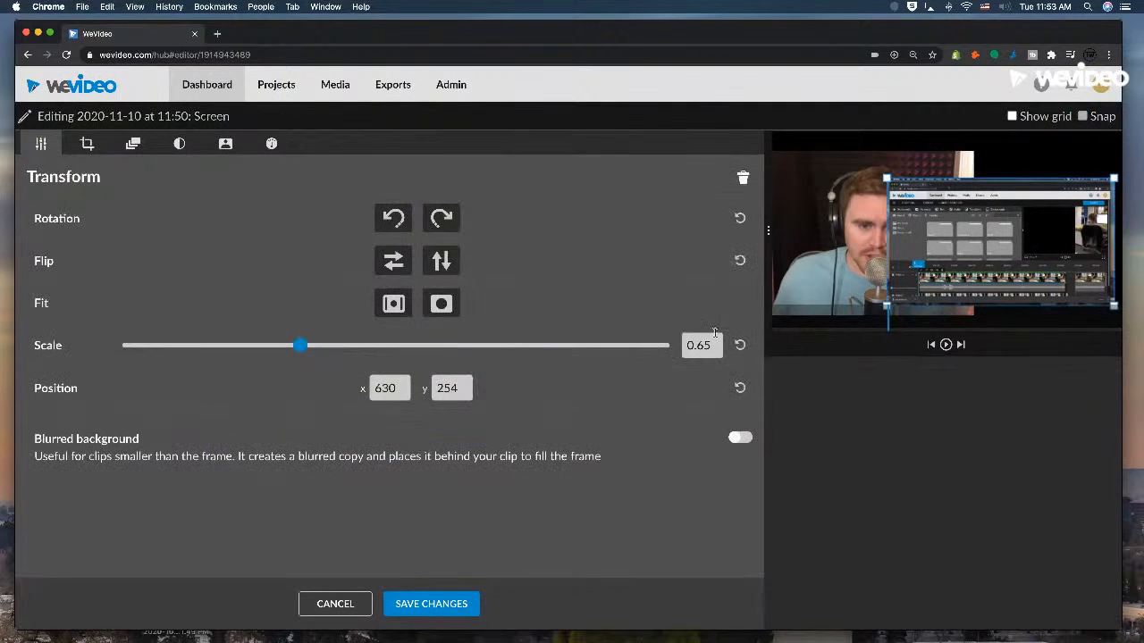
{"action": "mouse_move", "coordinate": [978, 266]}
{"action": "left_mouse_down"}
{"action": "mouse_move", "coordinate": [953, 287]}
{"action": "mouse_move", "coordinate": [999, 222]}
{"action": "mouse_move", "coordinate": [965, 259]}
{"action": "mouse_move", "coordinate": [978, 256]}
{"action": "left_mouse_up"}
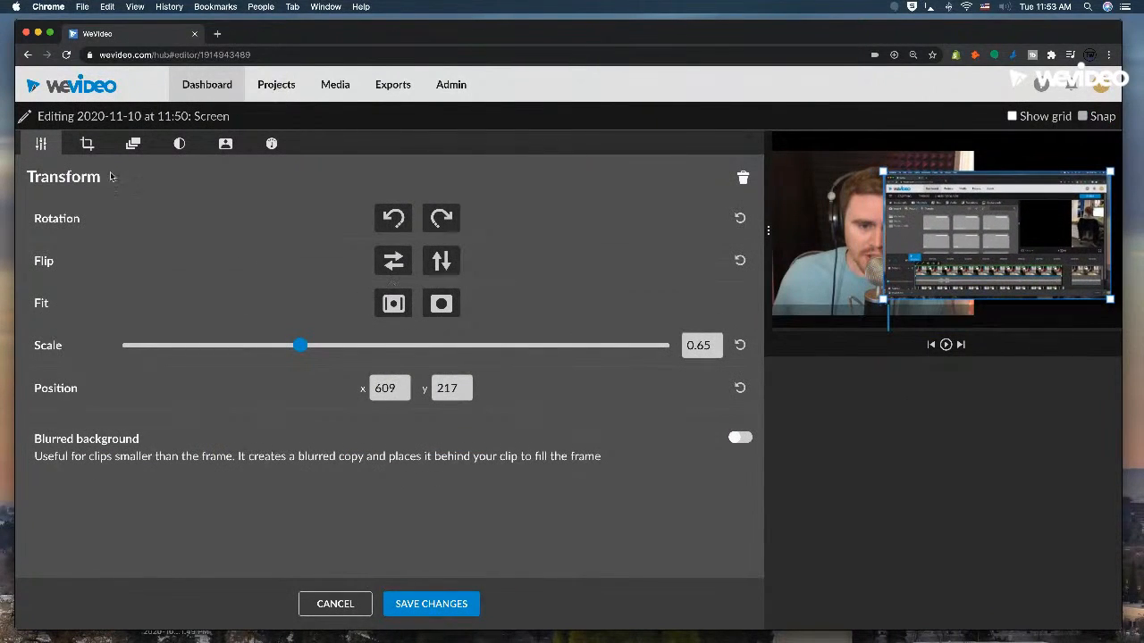
{"action": "left_click", "coordinate": [88, 148]}
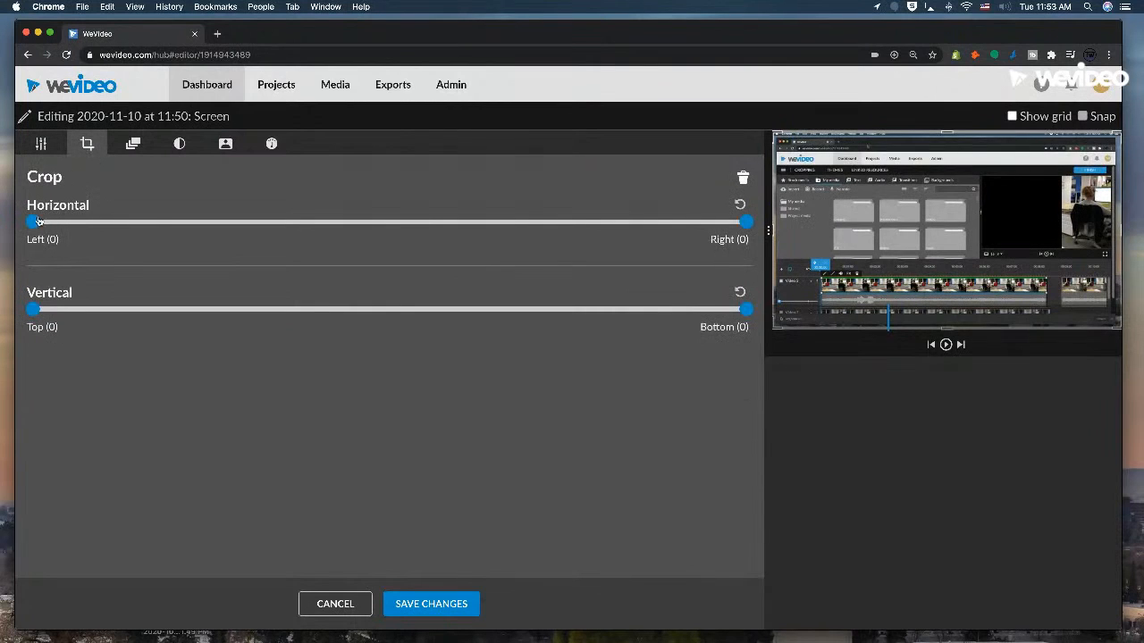
{"action": "left_click_drag", "start_coordinate": [33, 221], "coordinate": [403, 259]}
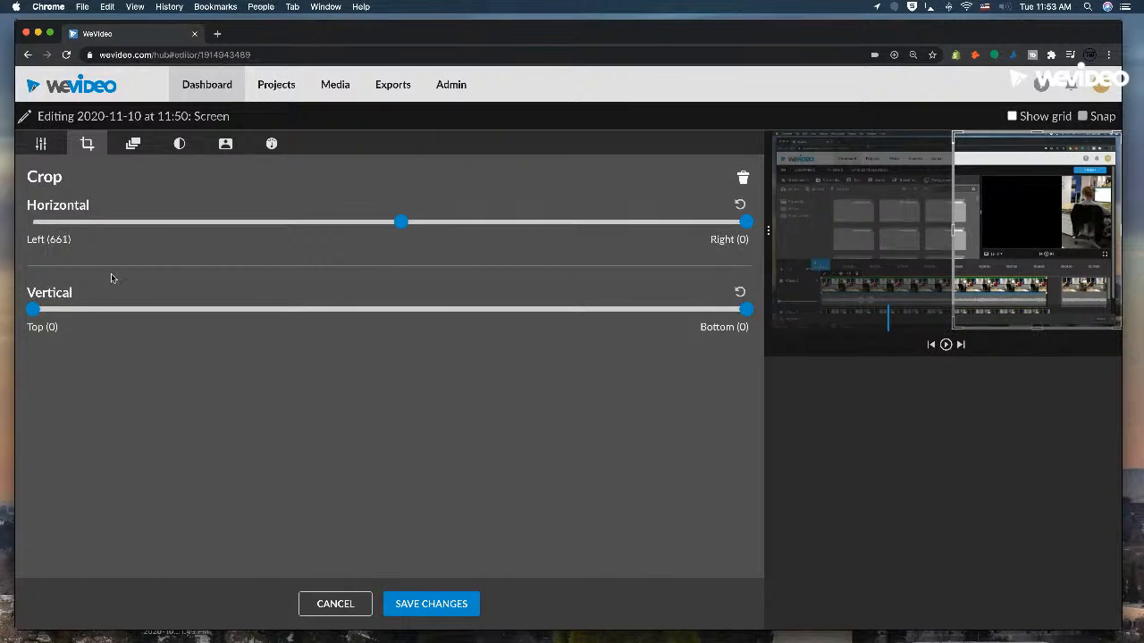
Scale the cropped screen recording to 0.45, position it beside the webcam at x 1038, y 61, and save the changes.
{"action": "left_click", "coordinate": [40, 143]}
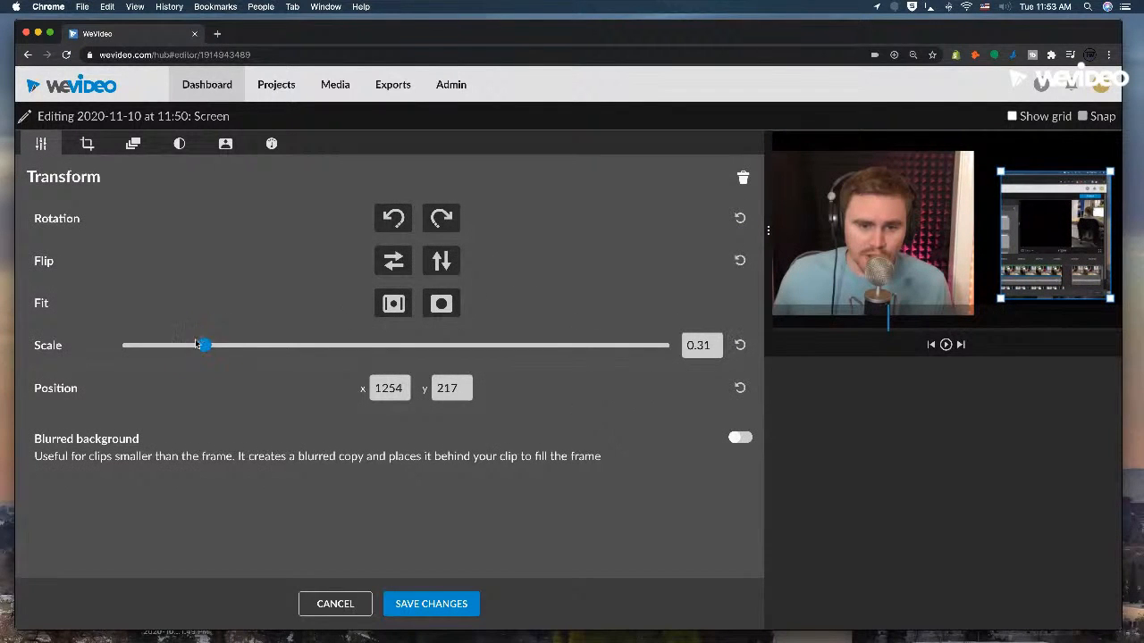
{"action": "left_click_drag", "start_coordinate": [205, 345], "coordinate": [242, 346]}
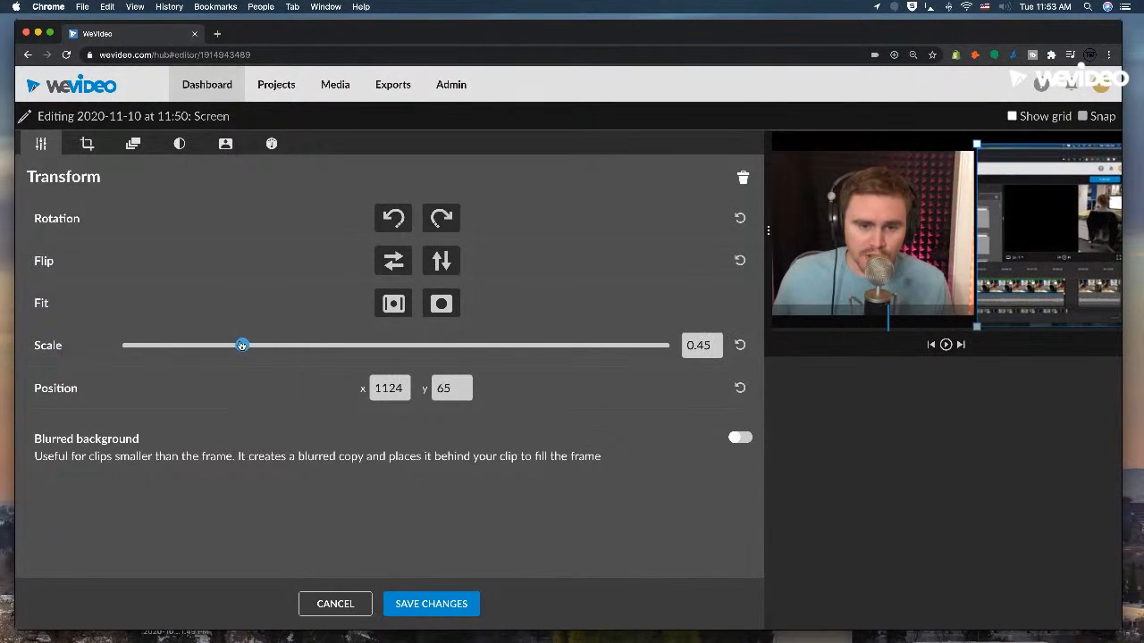
{"action": "left_click_drag", "start_coordinate": [1017, 244], "coordinate": [1002, 242]}
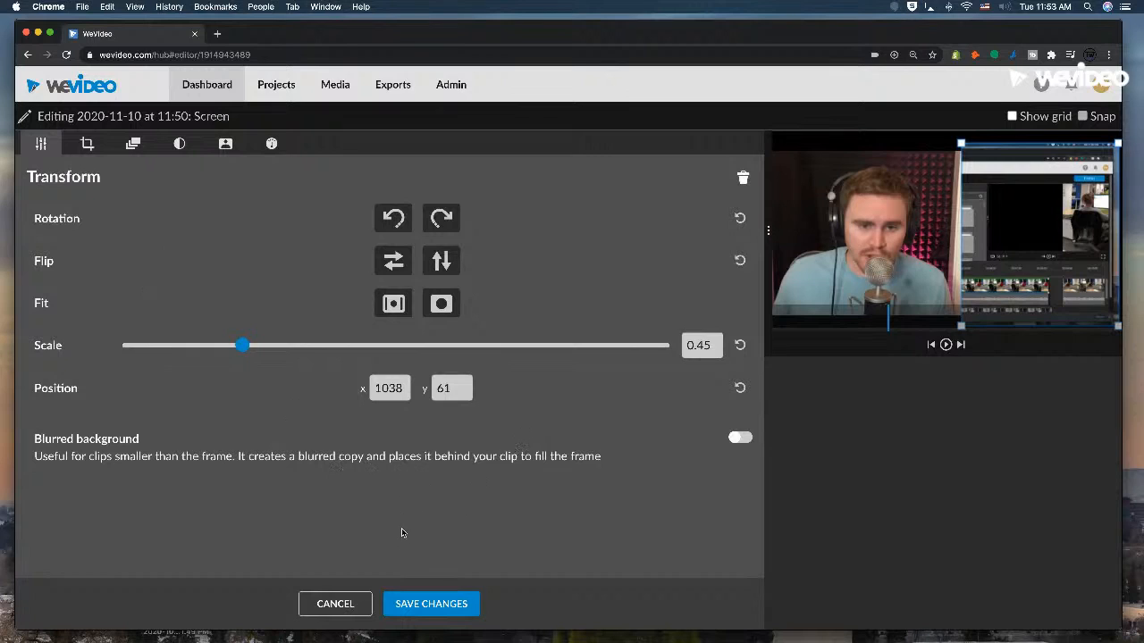
{"action": "left_click", "coordinate": [427, 606]}
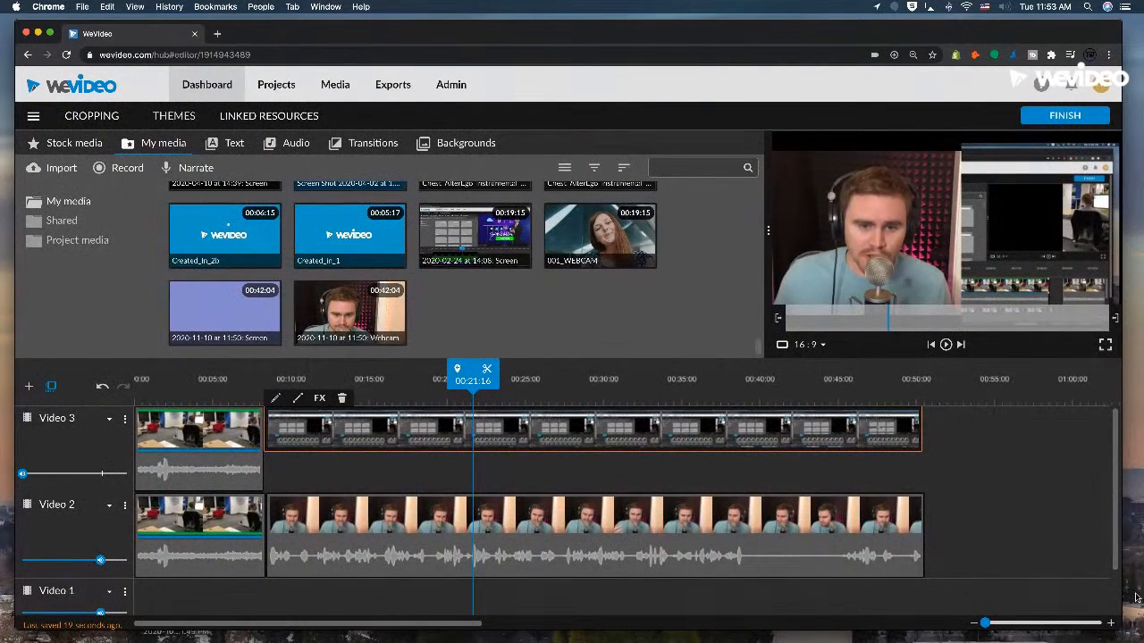
Add a video track named Video 4 and duplicate the screen recording from Video 3 onto it.
{"action": "scroll", "coordinate": [537, 441], "scroll_direction": "down", "scroll_amount": 2}
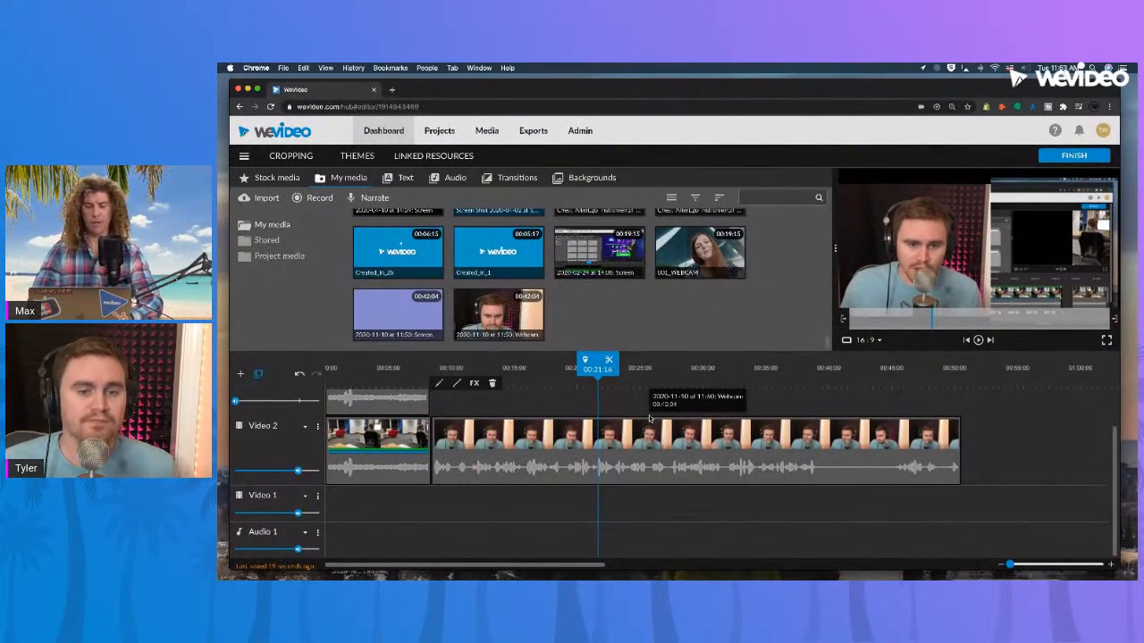
{"action": "scroll", "coordinate": [610, 419], "scroll_direction": "up", "scroll_amount": 1}
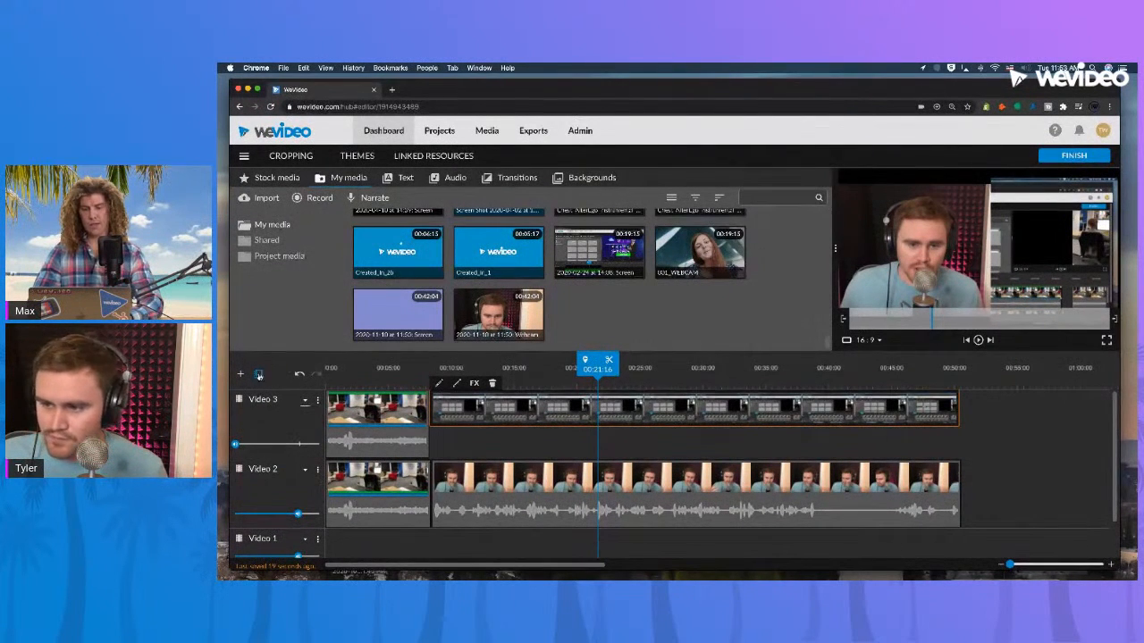
{"action": "left_click", "coordinate": [239, 376]}
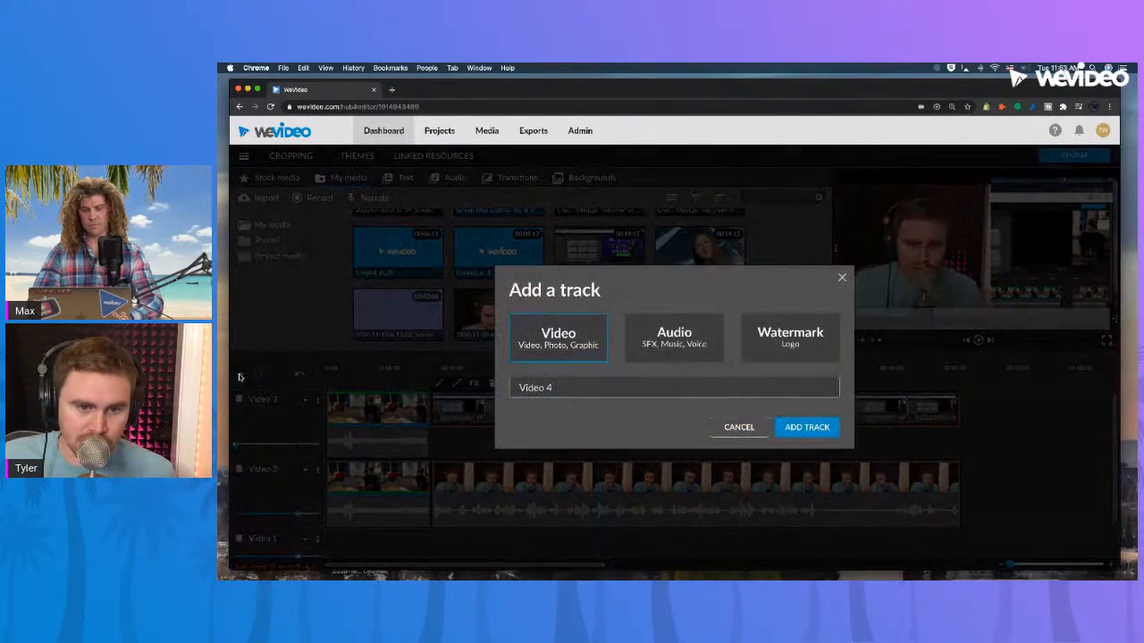
{"action": "left_click", "coordinate": [820, 431]}
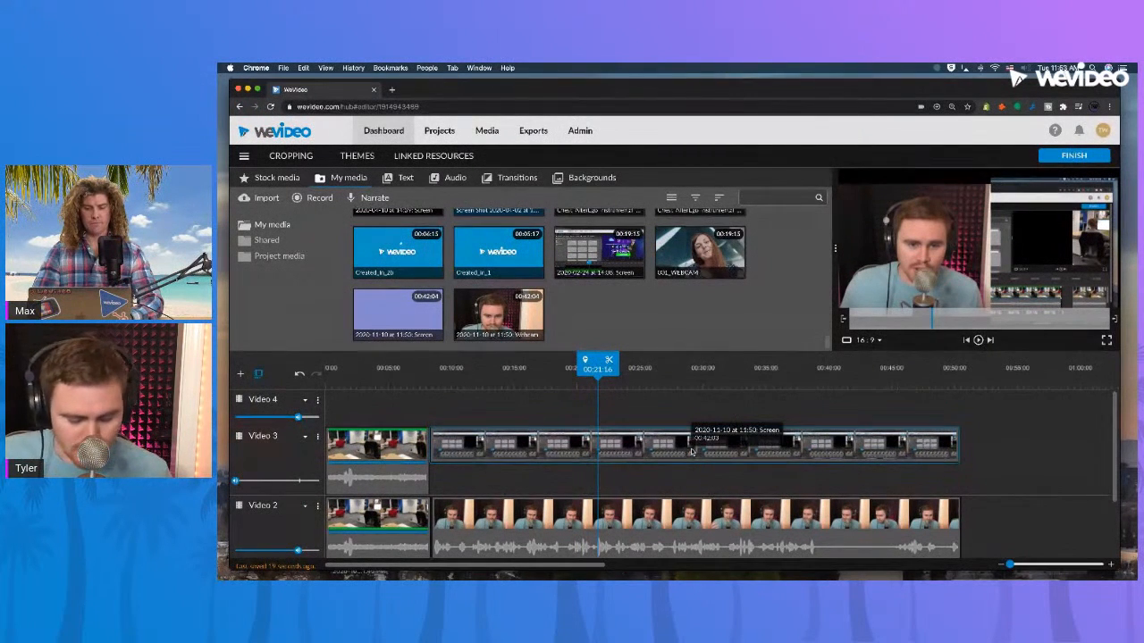
{"action": "left_click_drag", "start_coordinate": [688, 453], "coordinate": [689, 422]}
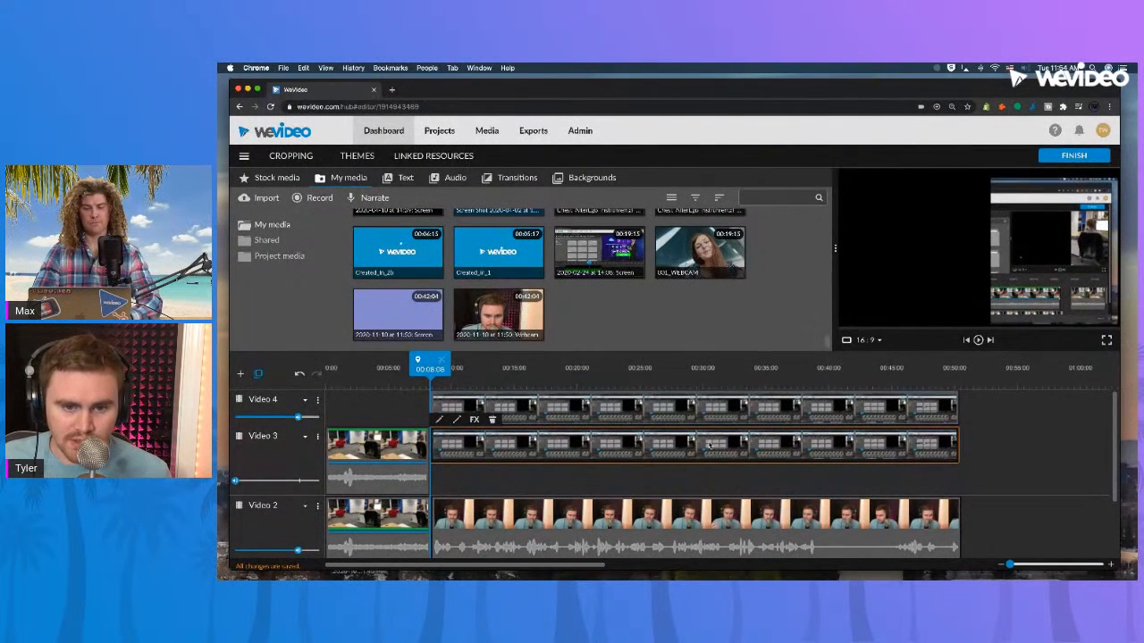
Try placing the webcam recording over itself on Video 2, undo the duplication, and dismiss the placement options for a start at 00:16:08.
{"action": "scroll", "coordinate": [720, 463], "scroll_direction": "down", "scroll_amount": 2}
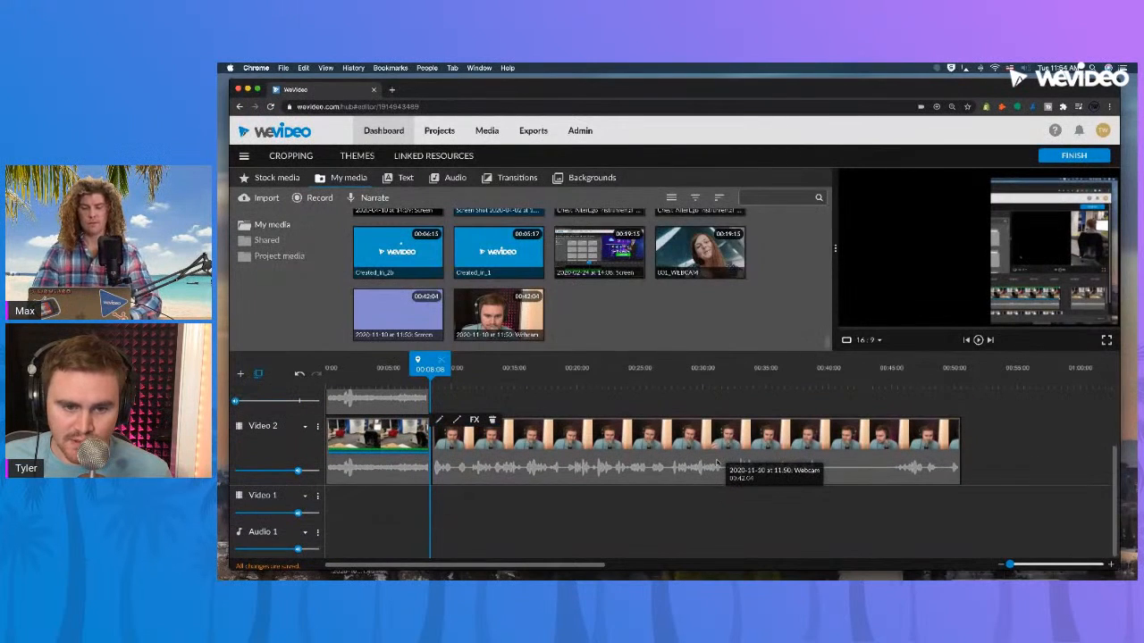
{"action": "left_click", "coordinate": [713, 451]}
{"action": "left_click_drag", "start_coordinate": [692, 448], "coordinate": [687, 471]}
{"action": "left_click", "coordinate": [691, 444]}
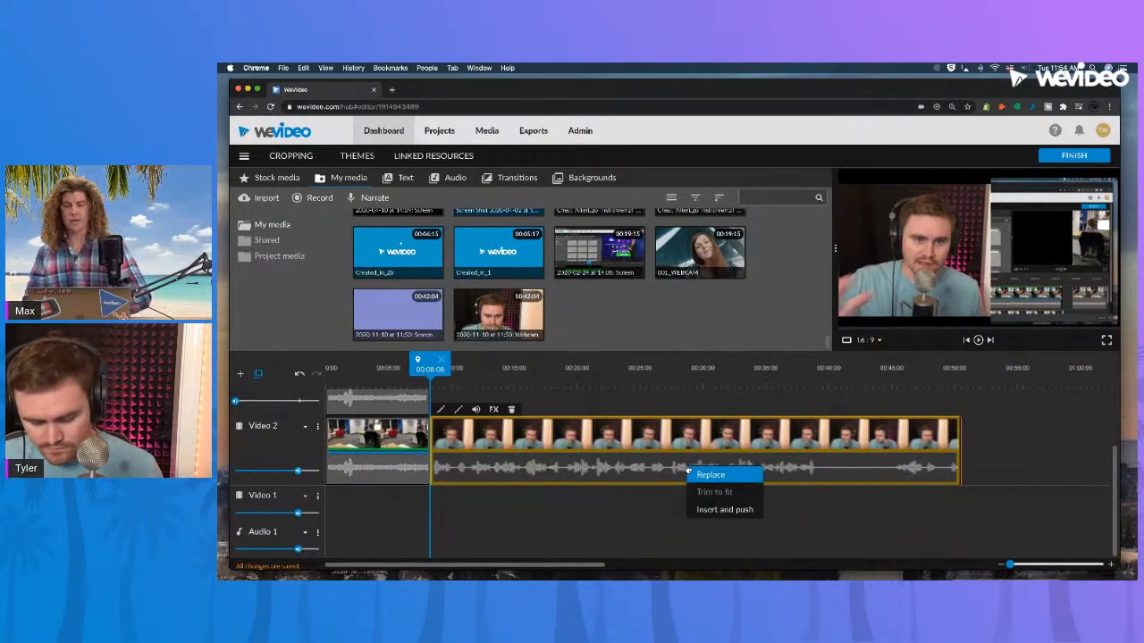
{"action": "left_click", "coordinate": [688, 473]}
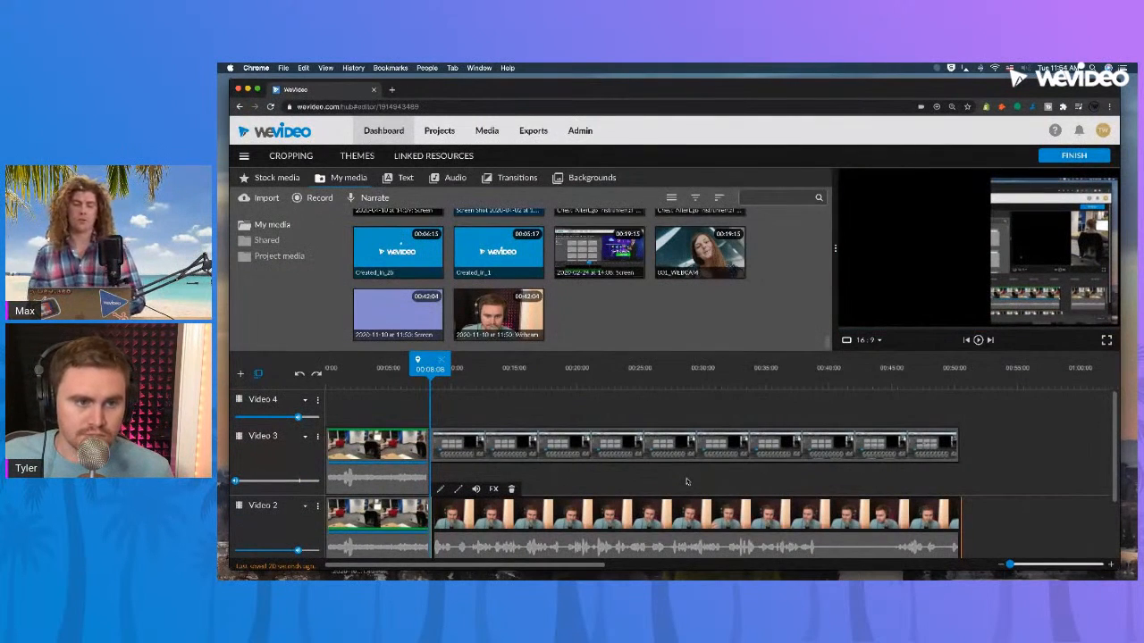
{"action": "left_click_drag", "start_coordinate": [820, 518], "coordinate": [902, 519]}
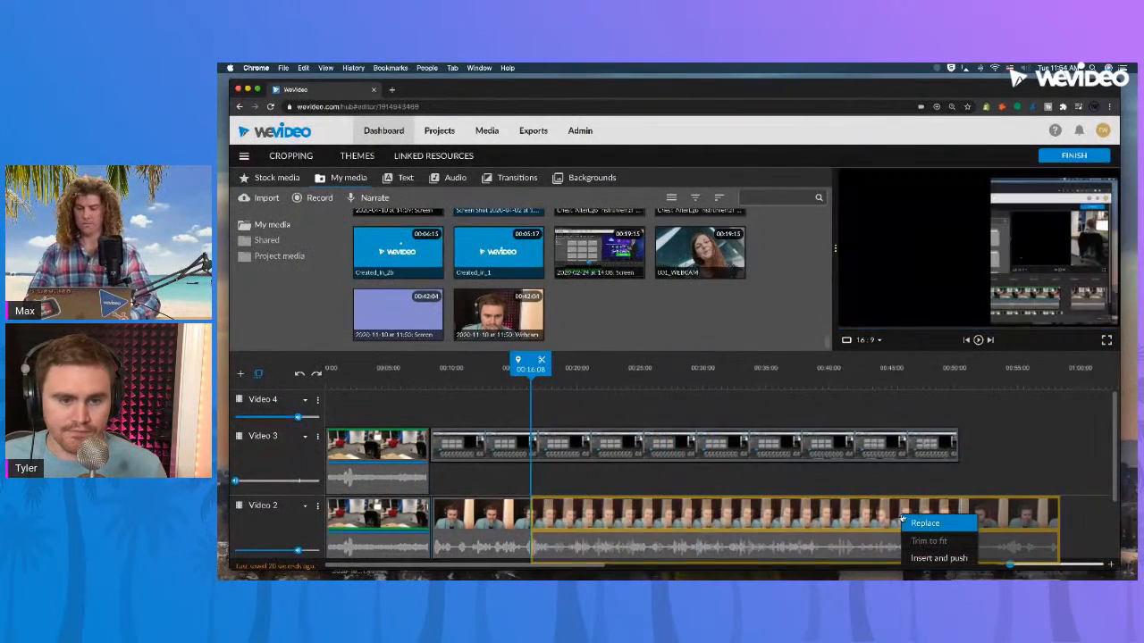
{"action": "left_click", "coordinate": [810, 476]}
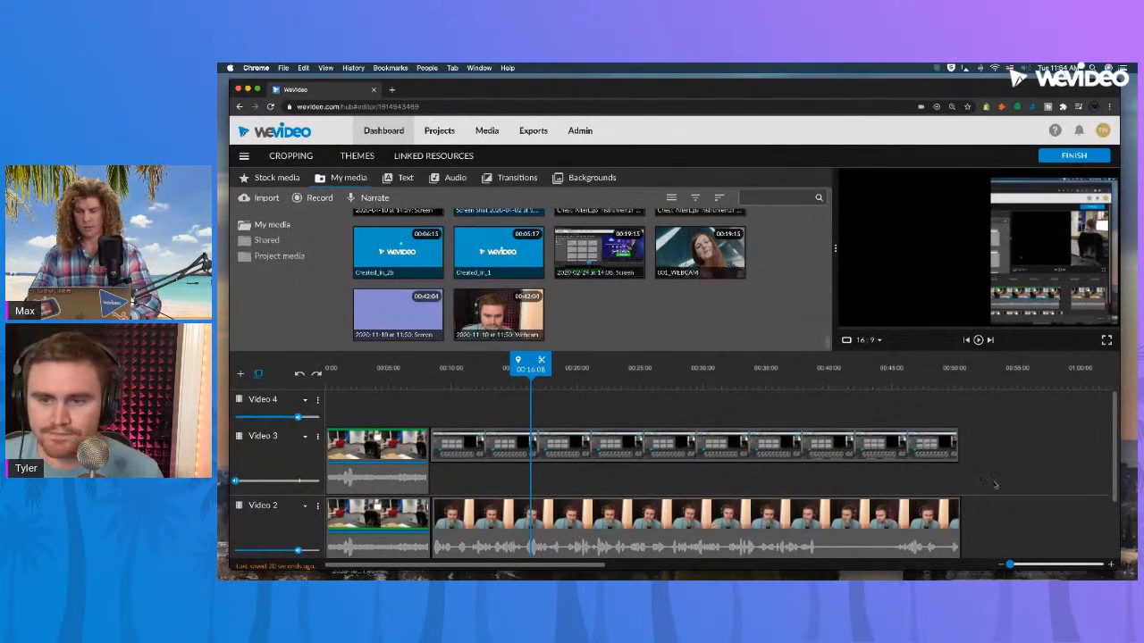
Examine the side-by-side webcam and screen recordings on Video 2 and Video 3 at several points along the timeline.
{"action": "scroll", "coordinate": [960, 455], "scroll_direction": "down", "scroll_amount": 2}
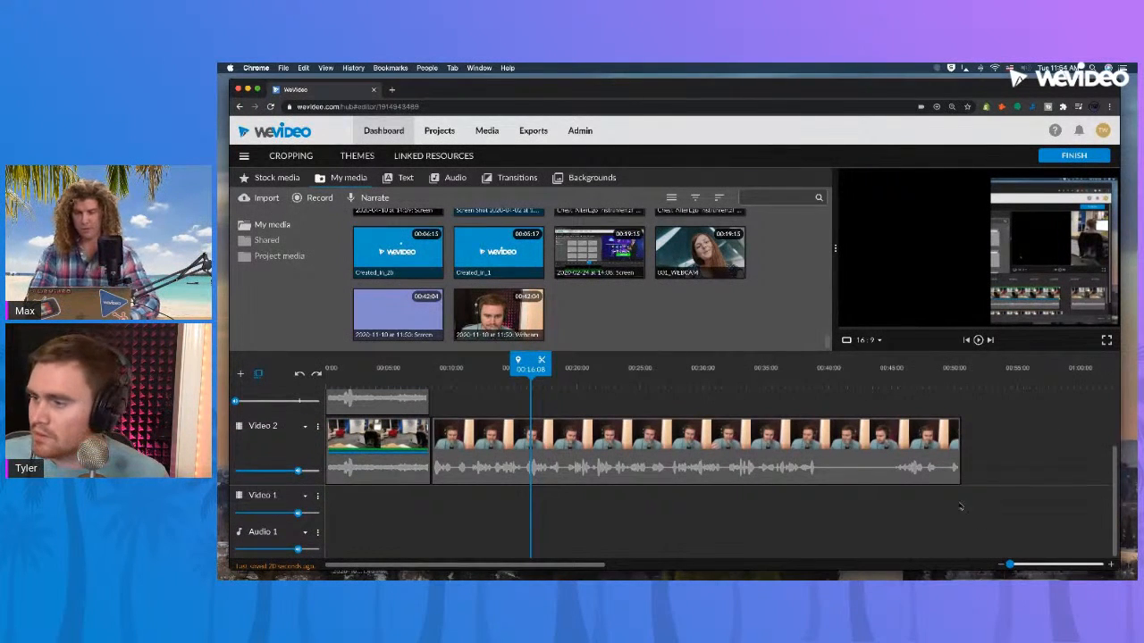
{"action": "scroll", "coordinate": [768, 507], "scroll_direction": "up", "scroll_amount": 2}
{"action": "left_click", "coordinate": [615, 371]}
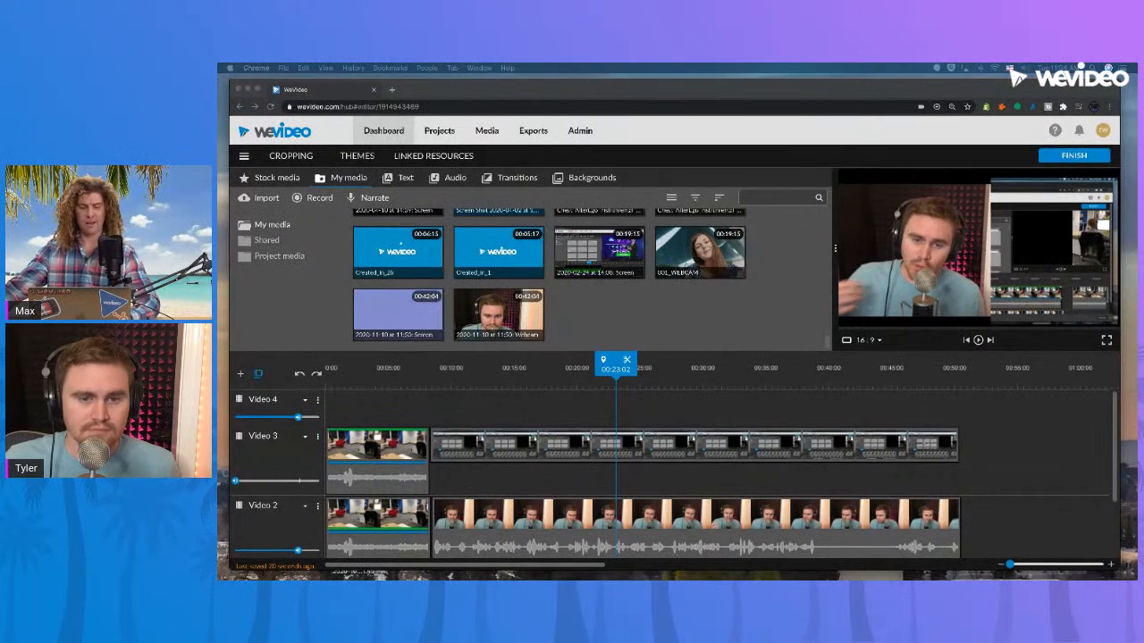
{"action": "left_click", "coordinate": [509, 372]}
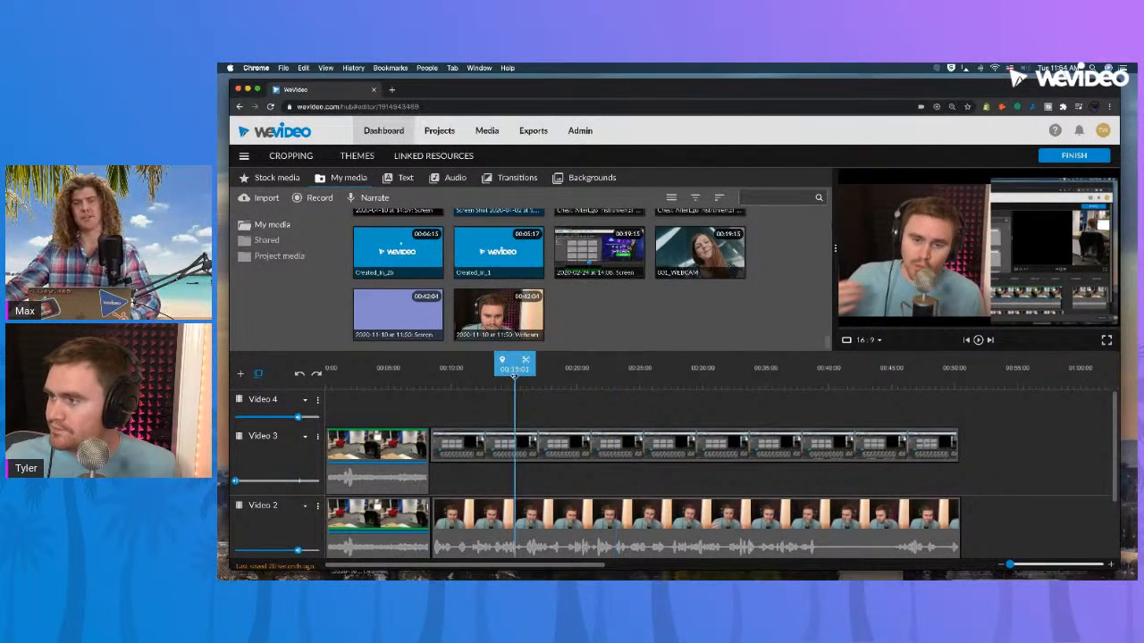
{"action": "left_click", "coordinate": [503, 380]}
{"action": "left_click_drag", "start_coordinate": [503, 381], "coordinate": [731, 382]}
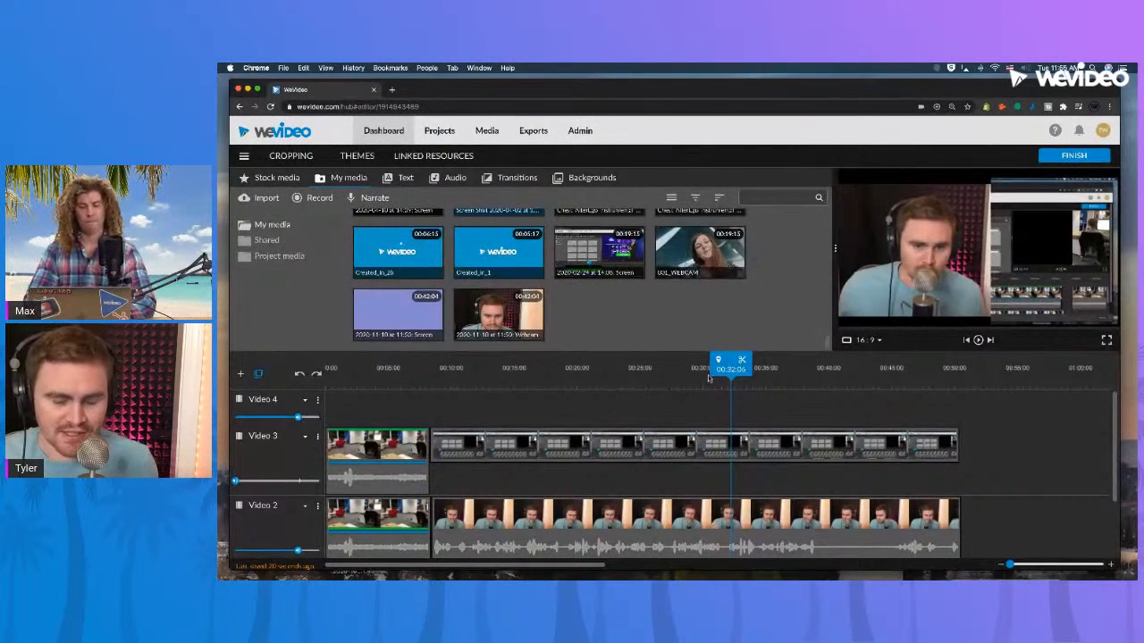
{"action": "left_click", "coordinate": [825, 373]}
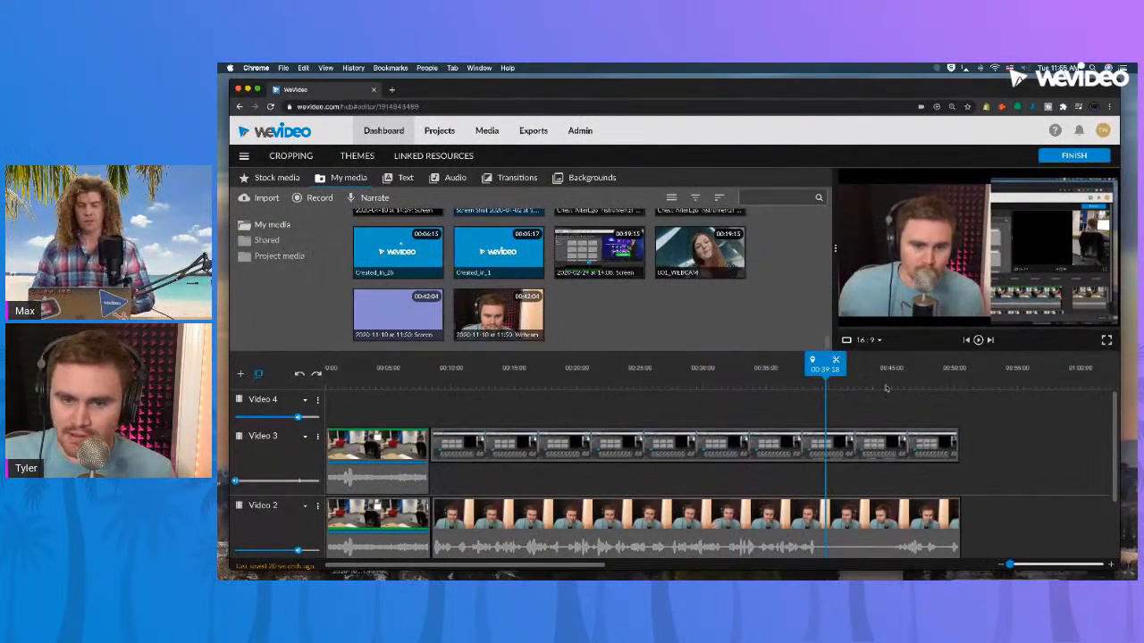
{"action": "left_click", "coordinate": [892, 382]}
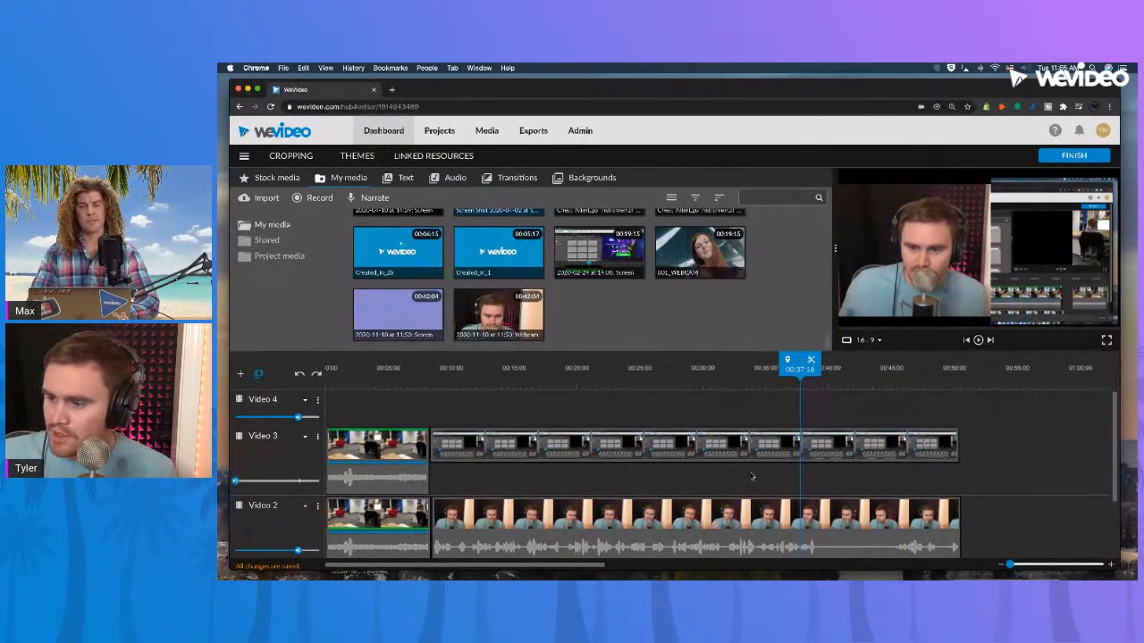
{"action": "left_click", "coordinate": [526, 386]}
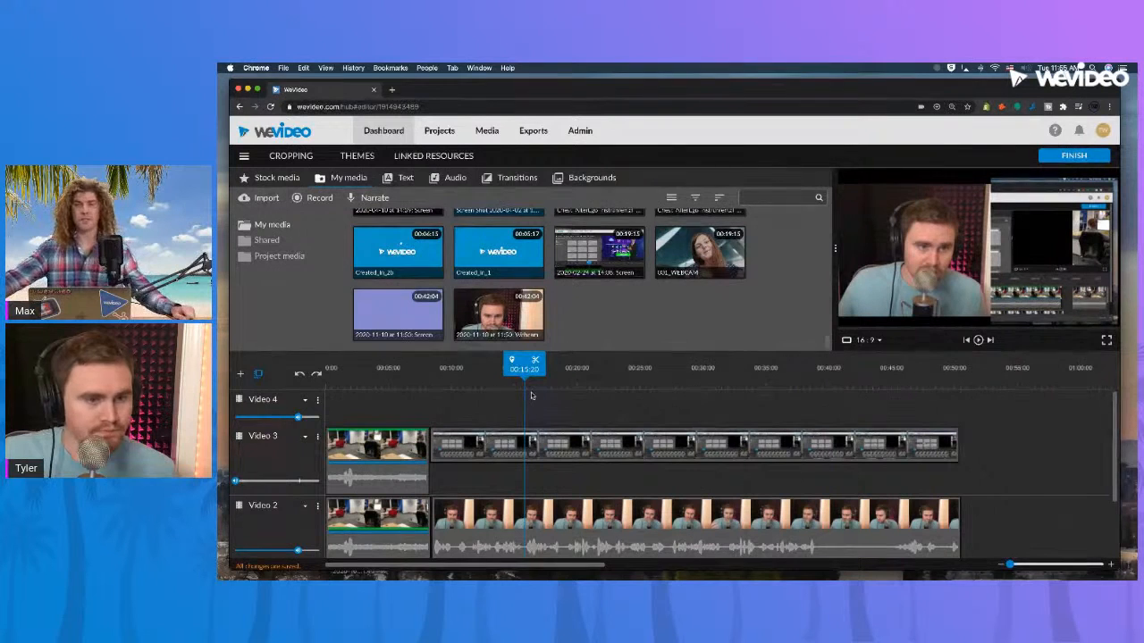
Review the crop and transform settings of the screen recording on Video 3, and close its editor without saving.
{"action": "left_click", "coordinate": [552, 452]}
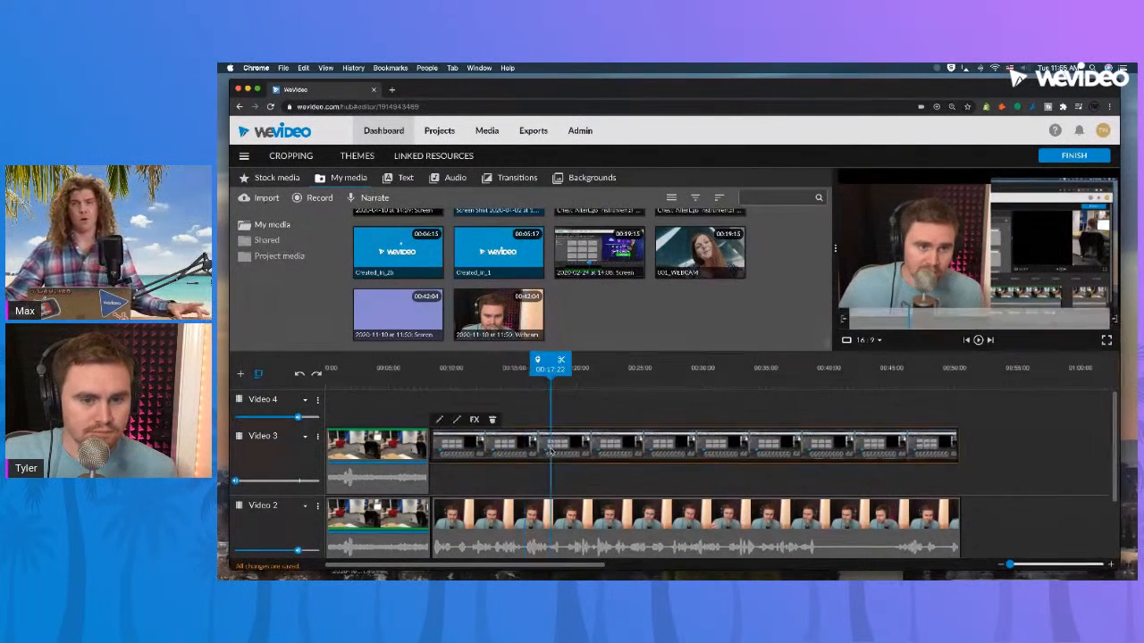
{"action": "double_click", "coordinate": [551, 451]}
{"action": "left_click", "coordinate": [287, 179]}
{"action": "left_click", "coordinate": [253, 182]}
{"action": "left_click", "coordinate": [286, 183]}
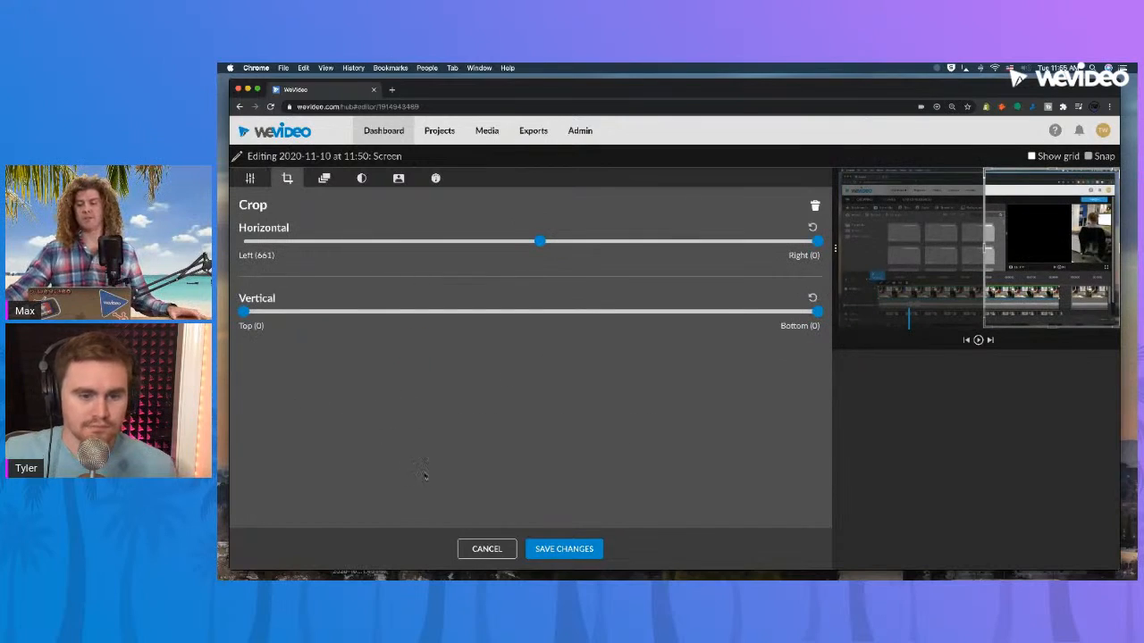
{"action": "left_click", "coordinate": [482, 550]}
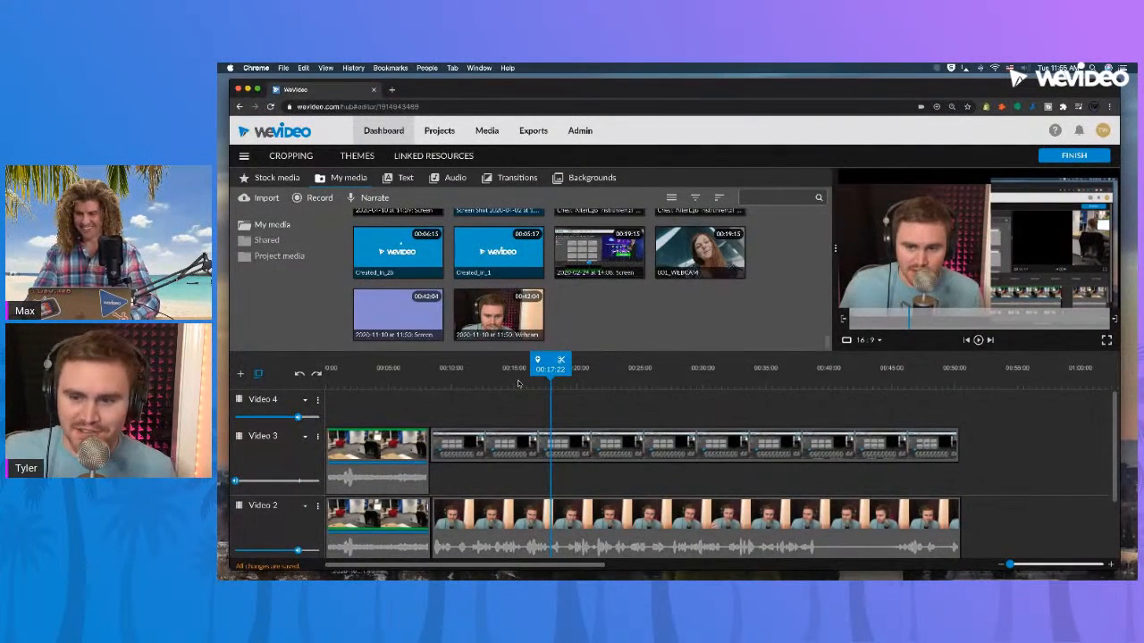
Preview the side-by-side webcam and screen recordings at three points farther along the timeline.
{"action": "left_click", "coordinate": [711, 379]}
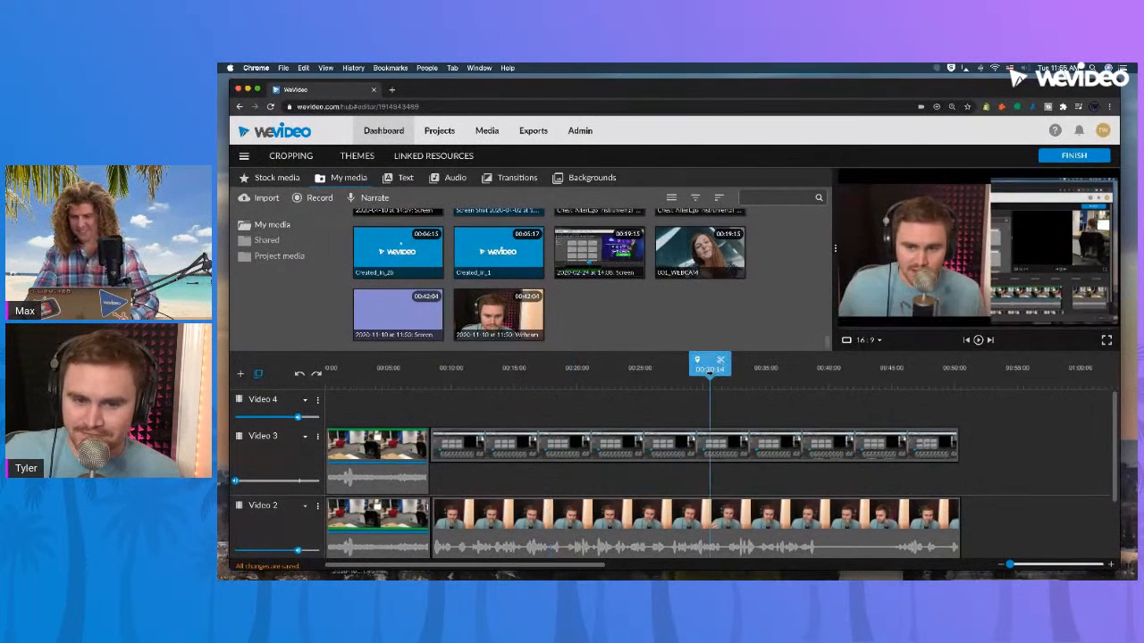
{"action": "left_click", "coordinate": [804, 379]}
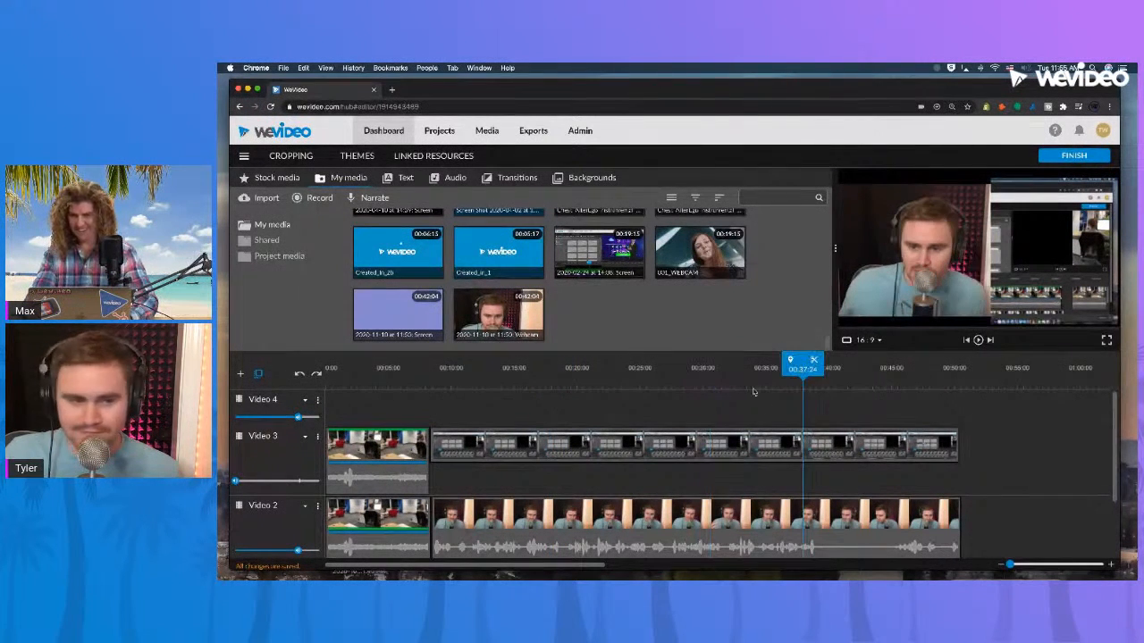
{"action": "left_click", "coordinate": [681, 377]}
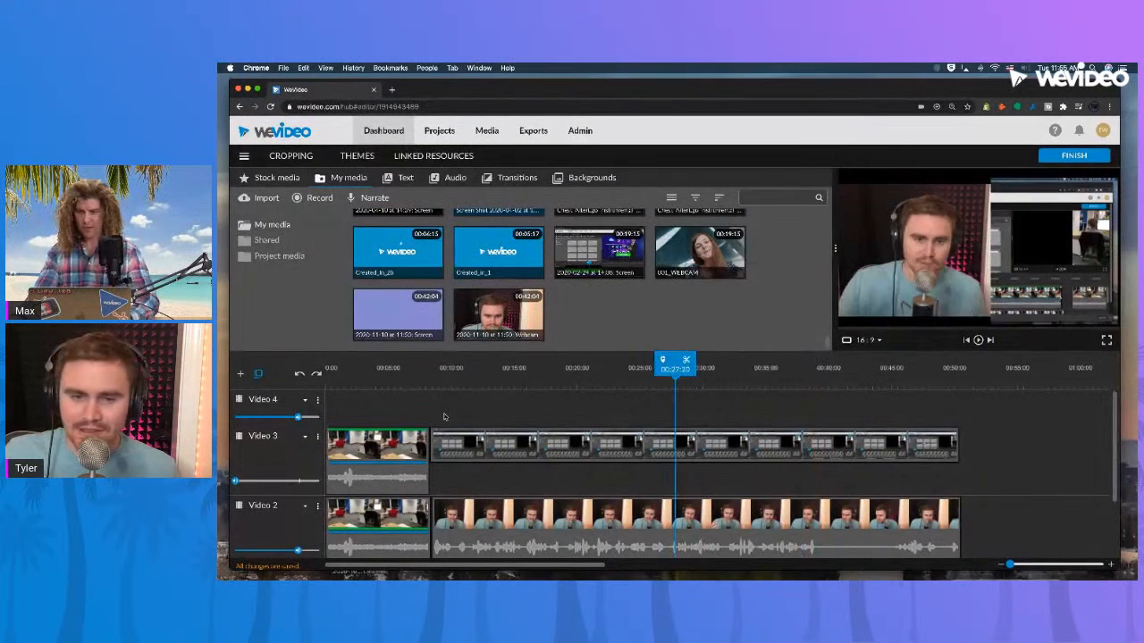
Compare the Video 3 screen recording's Transform scale and position with its horizontal and vertical Crop settings, and leave without saving.
{"action": "double_click", "coordinate": [511, 453]}
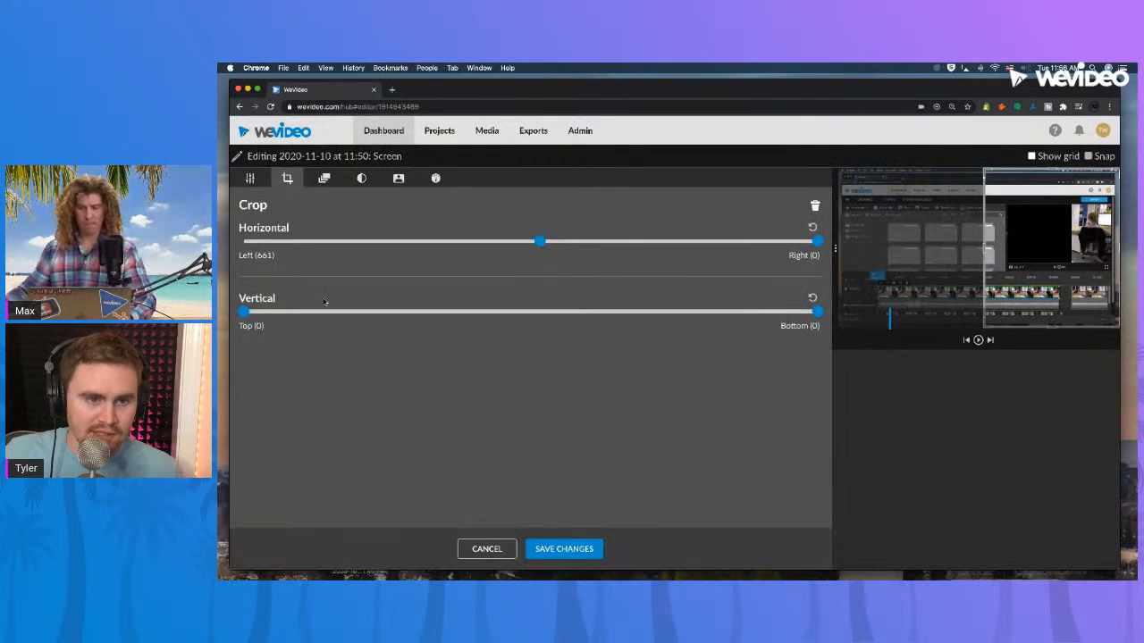
{"action": "left_click", "coordinate": [250, 179]}
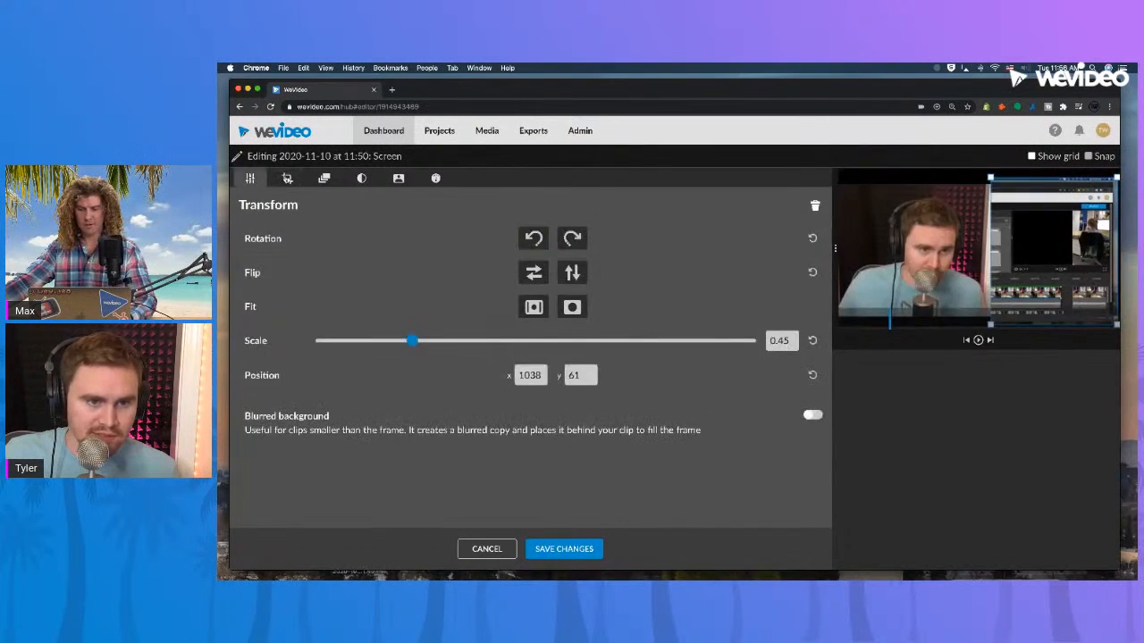
{"action": "left_click", "coordinate": [288, 178]}
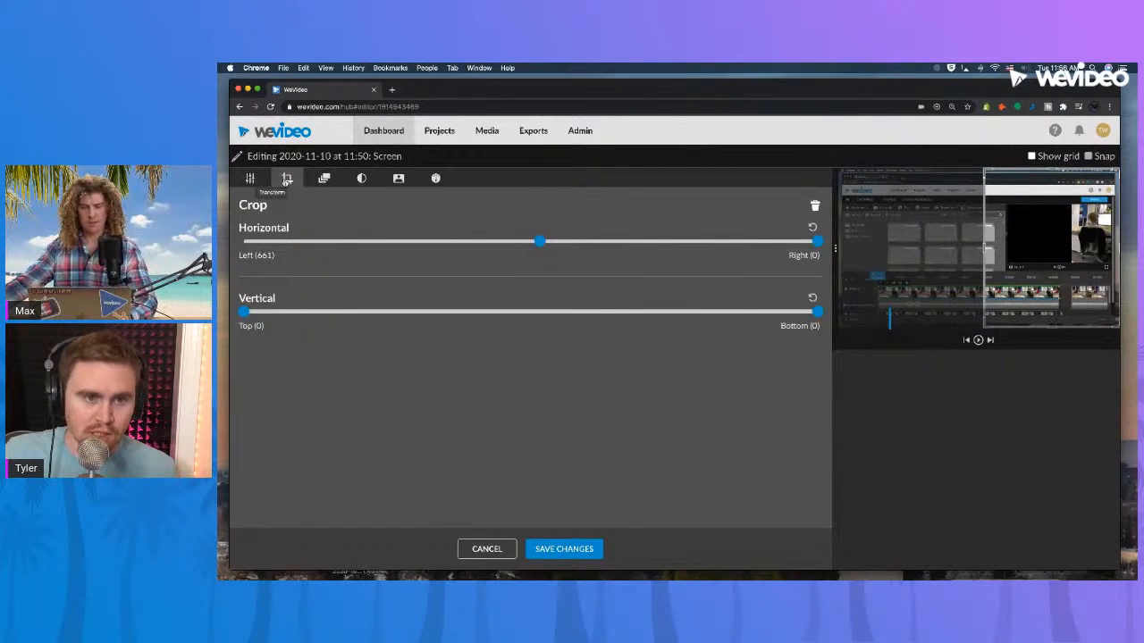
{"action": "left_click", "coordinate": [251, 178]}
{"action": "left_click", "coordinate": [287, 179]}
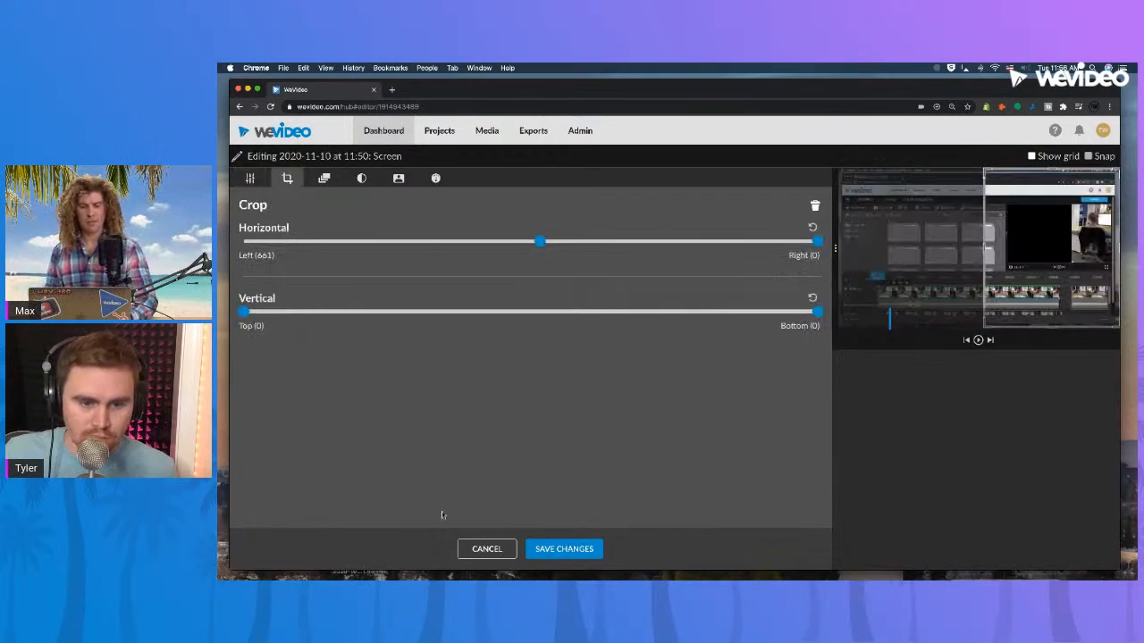
{"action": "left_click", "coordinate": [474, 550]}
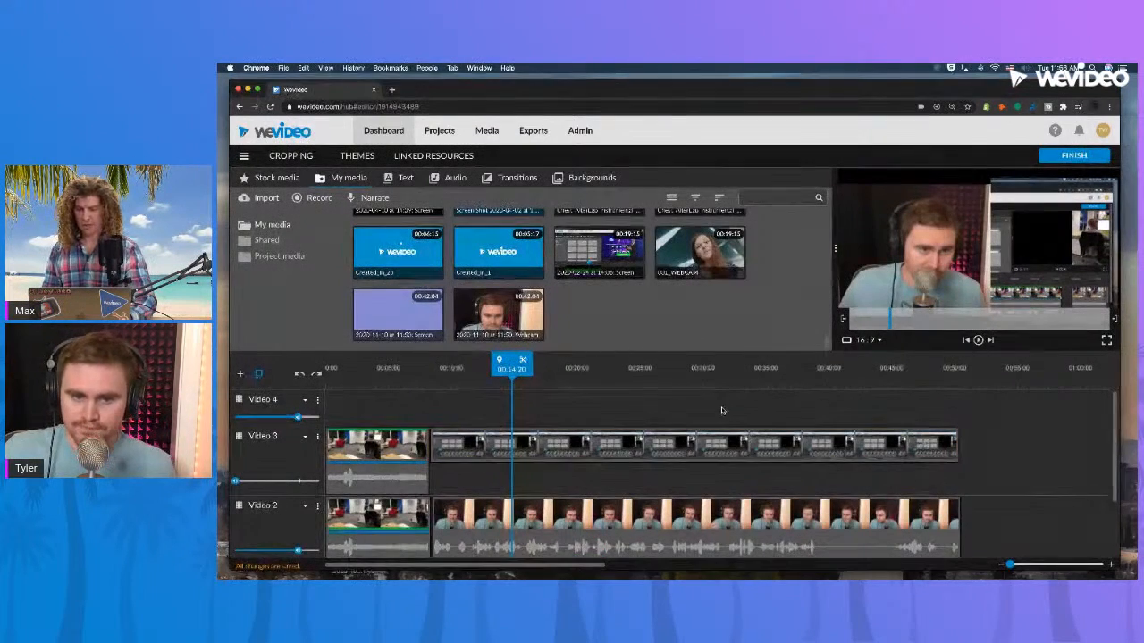